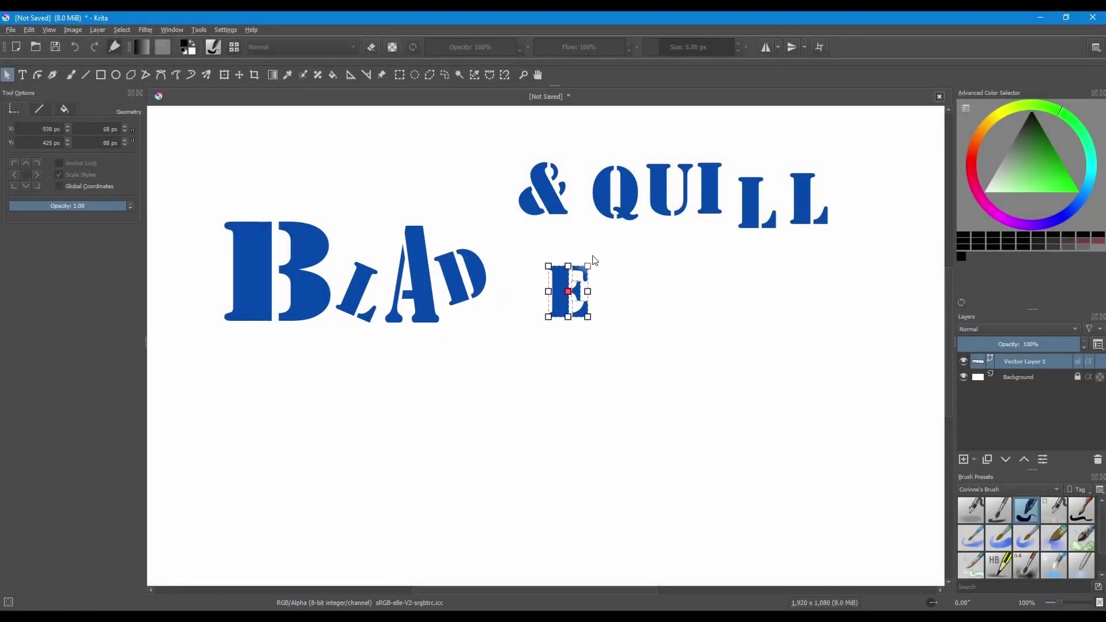
Step: Drag L, A, D, E, ampersand, Q, U, I and both L's into a wavy arc, enlarging Q and resizing the ampersand
left_click_drag(569, 294, 498, 314)
left_click_drag(533, 214, 576, 377)
left_click_drag(713, 344, 744, 337)
left_click_drag(668, 190, 798, 340)
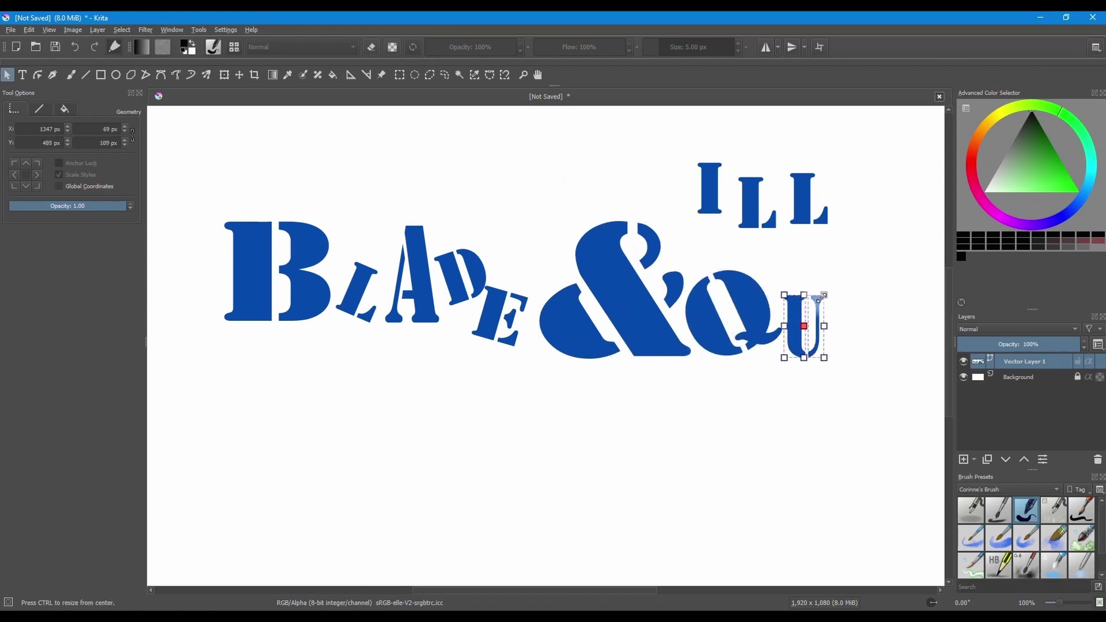
left_click_drag(710, 190, 830, 333)
left_click(593, 289)
left_click_drag(647, 222, 639, 265)
left_click_drag(853, 297, 736, 395)
left_click(736, 395)
left_click_drag(810, 202, 898, 323)
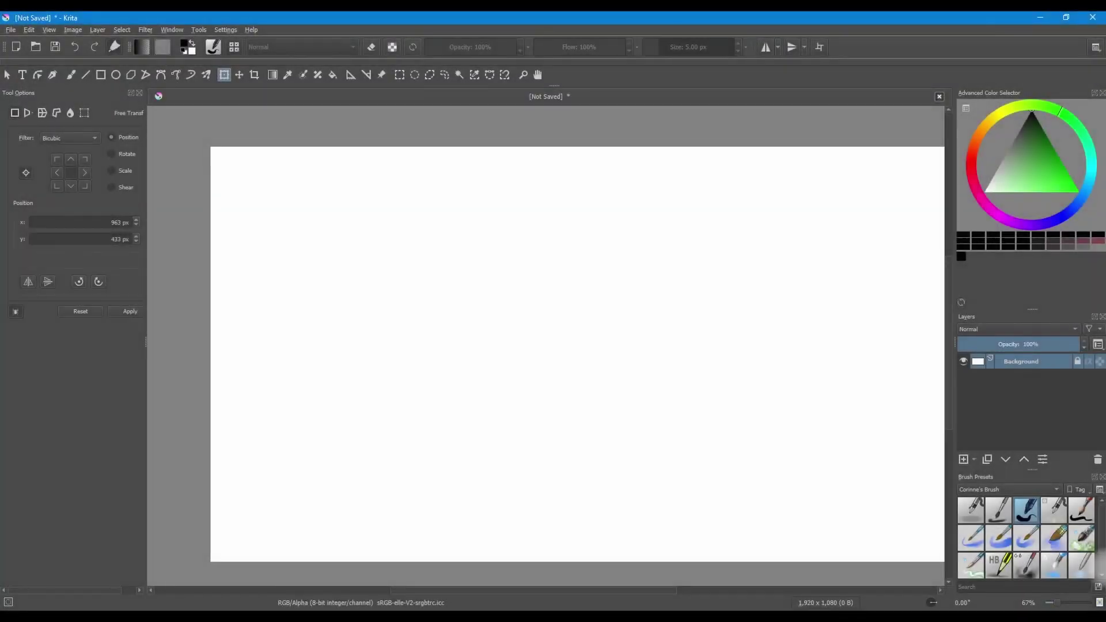
Step: Add a vector layer and drag out a text box across the upper-left of the canvas
left_click(975, 461)
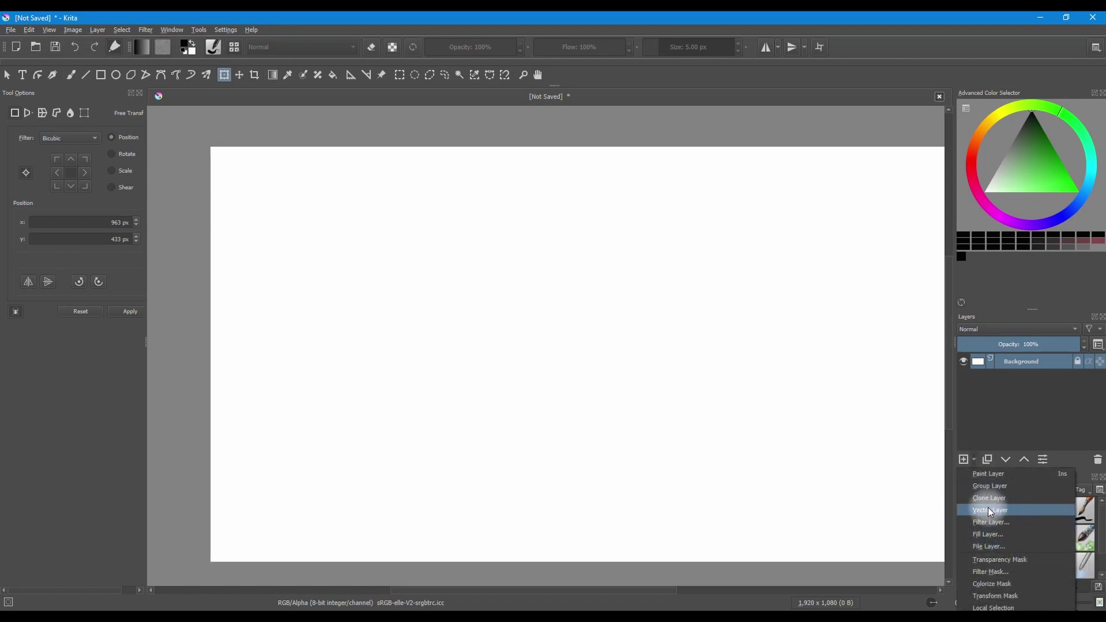
left_click(1010, 512)
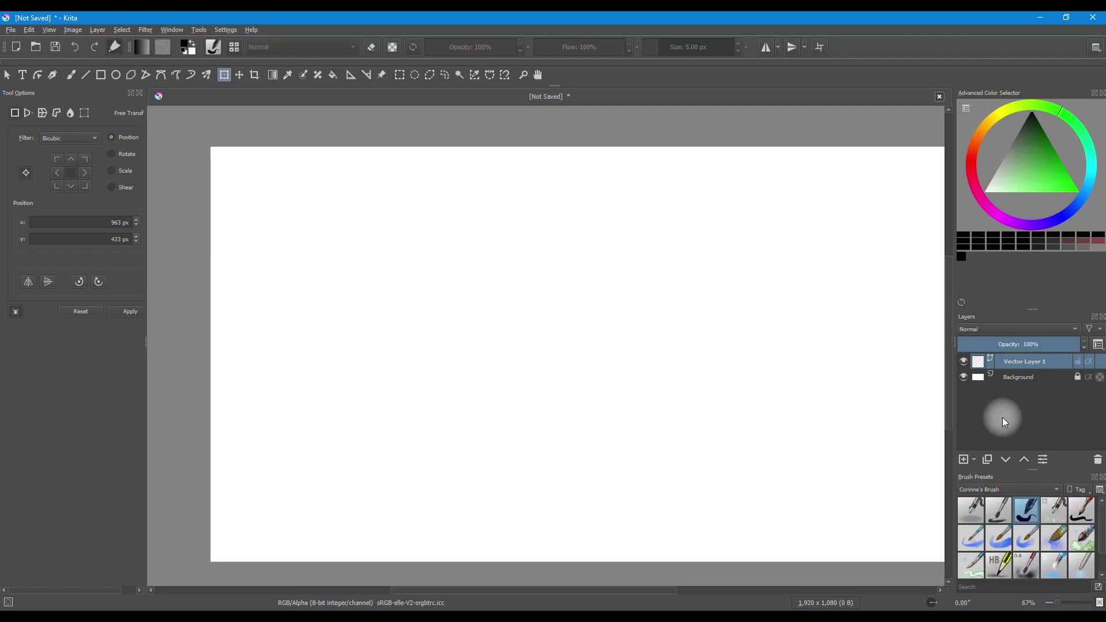
left_click(21, 74)
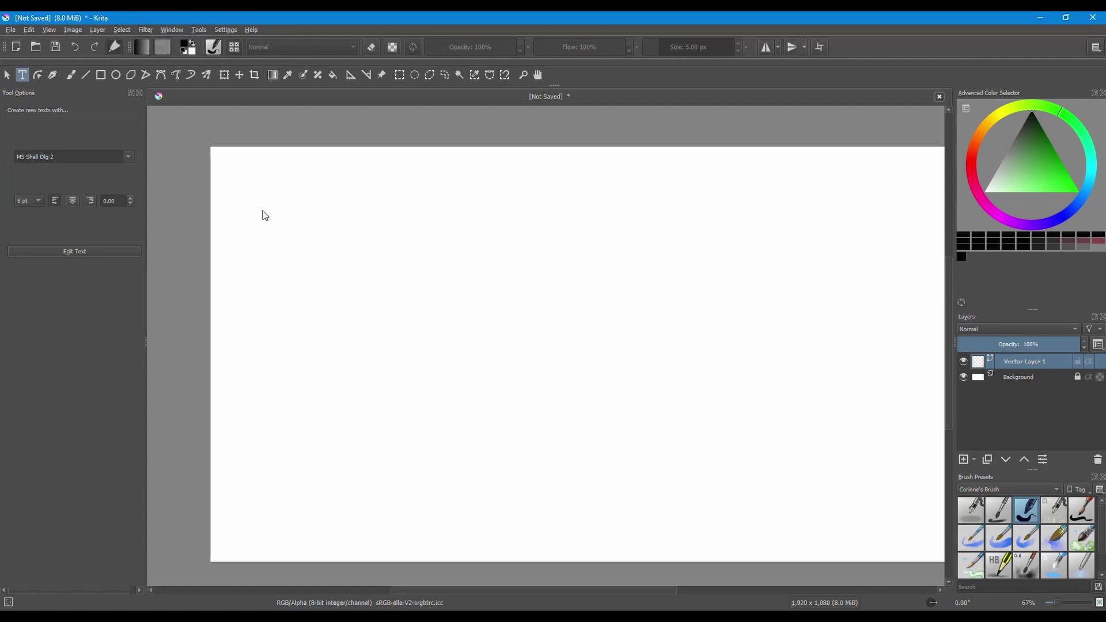
left_click_drag(251, 190, 645, 326)
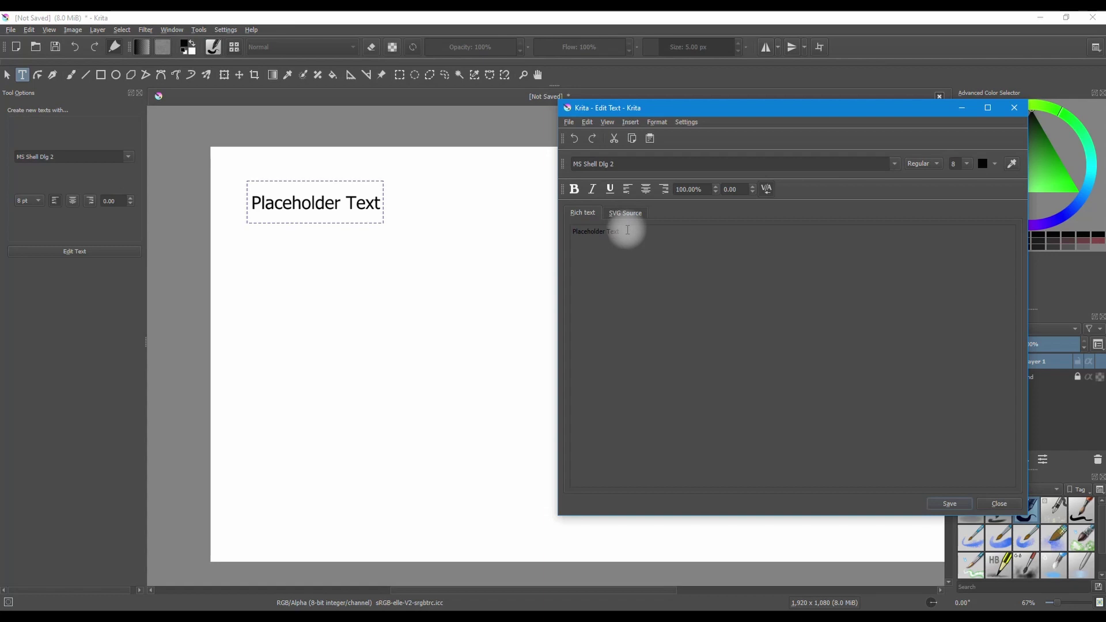
Step: Replace the placeholder with 'Blade & Quill' and set the font size to 18
left_click_drag(628, 230, 548, 230)
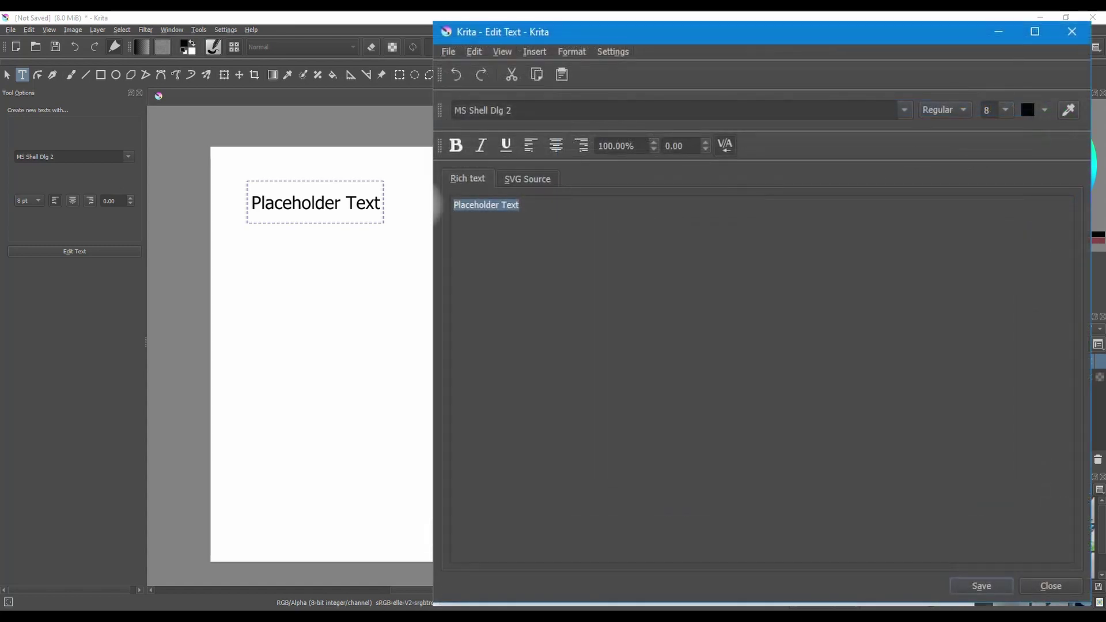
type("Blade & Quill")
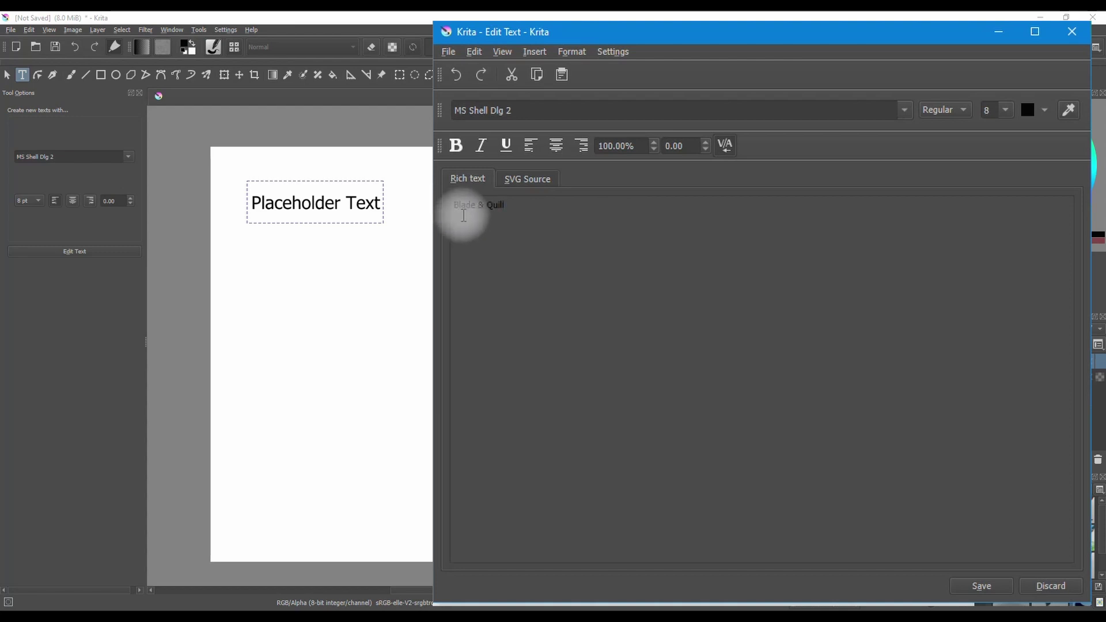
left_click(1004, 112)
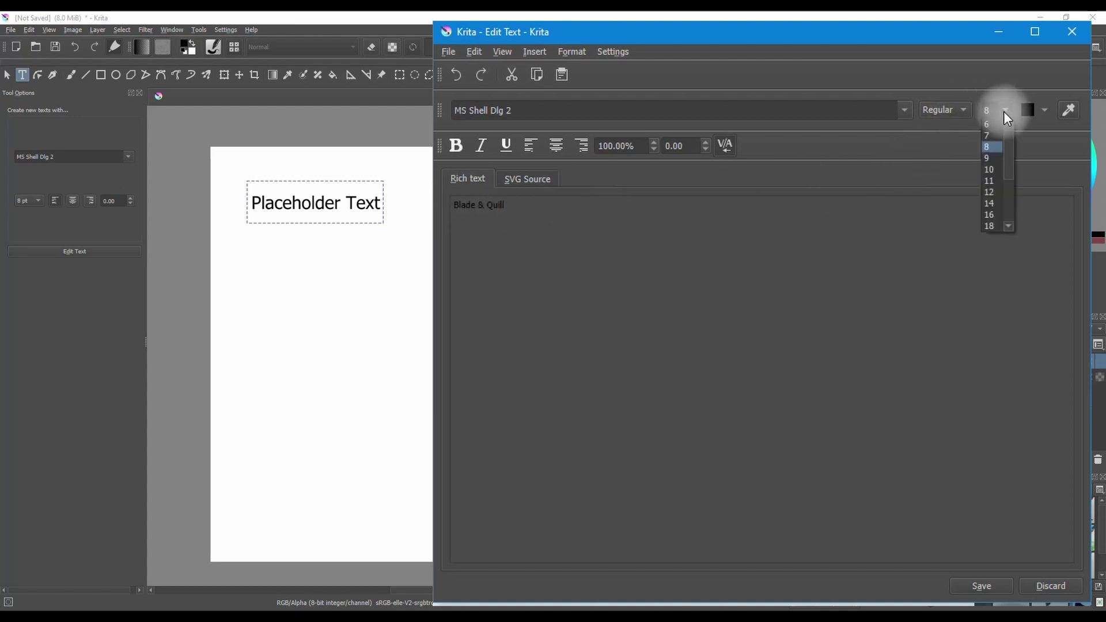
left_click(991, 216)
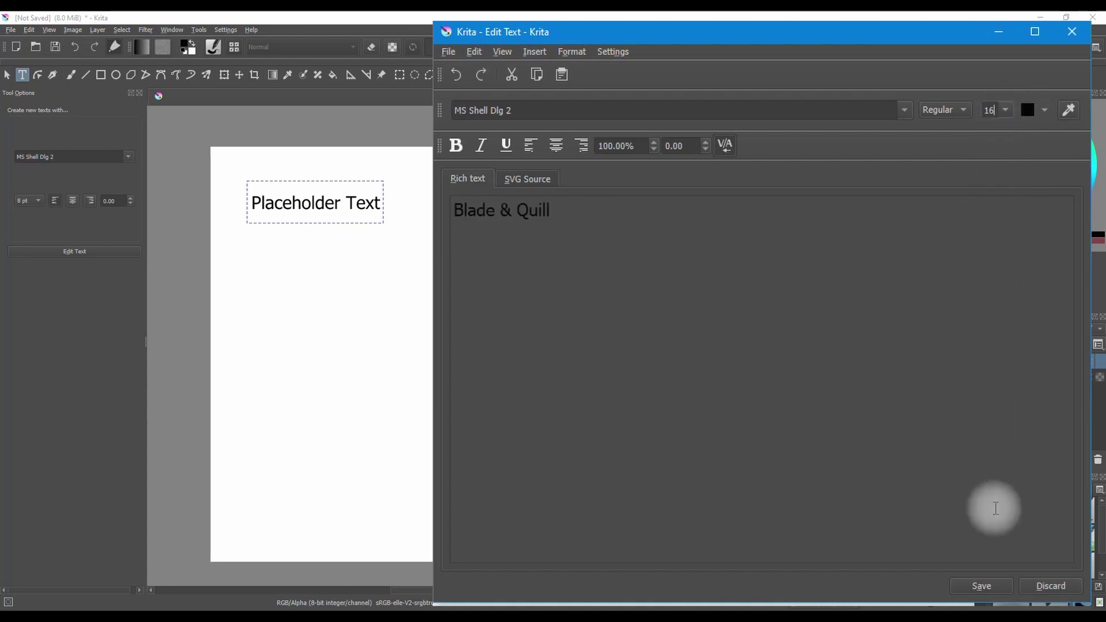
left_click(991, 588)
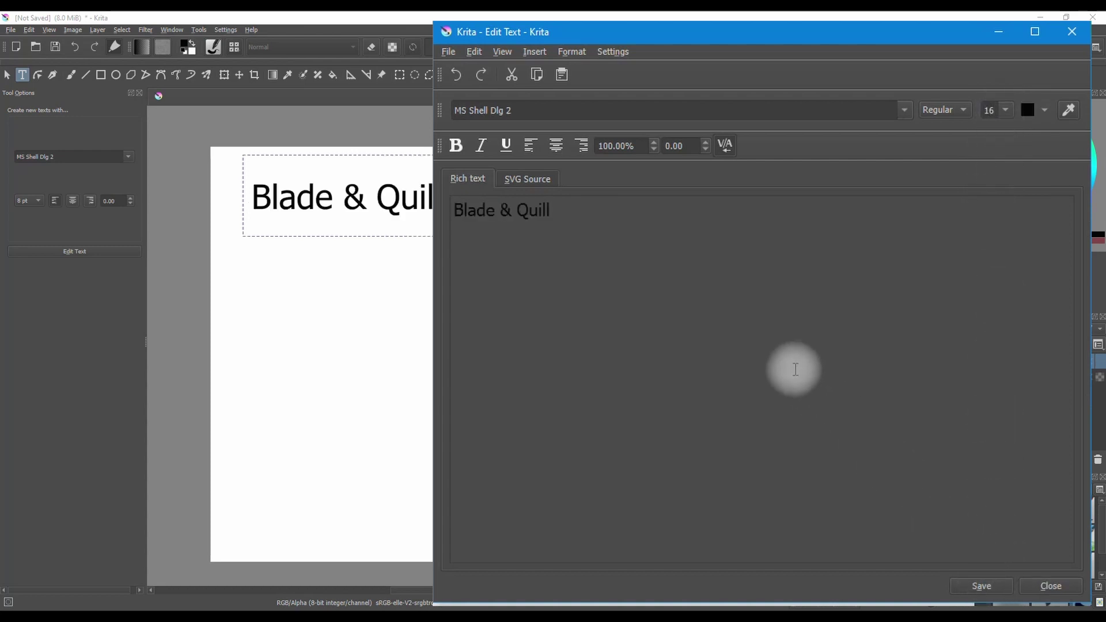
left_click(1006, 110)
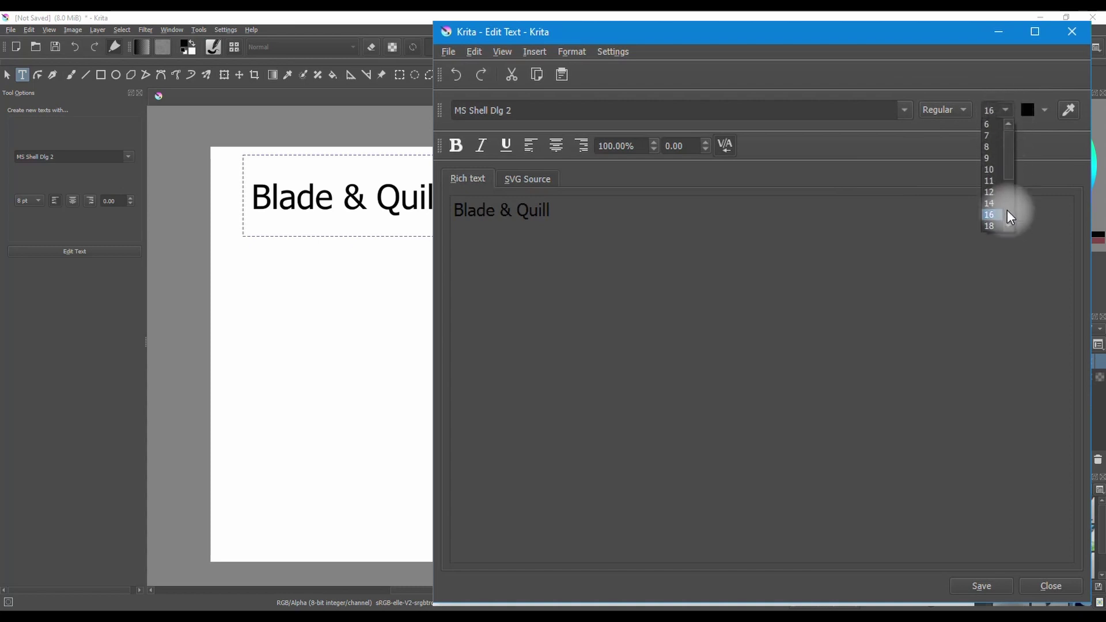
left_click(991, 226)
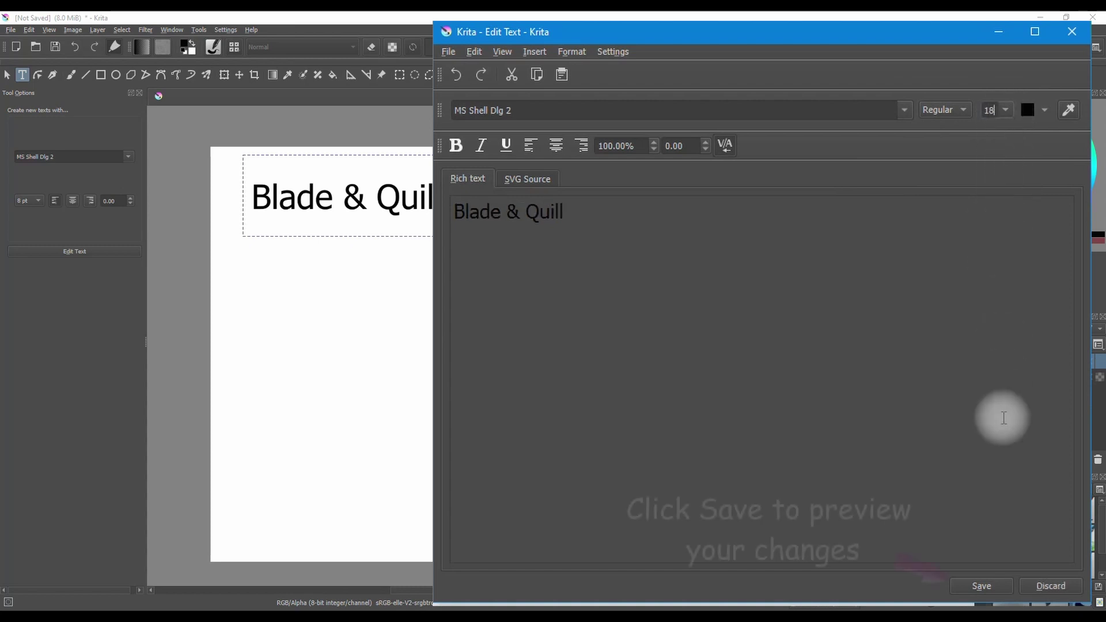
left_click(988, 587)
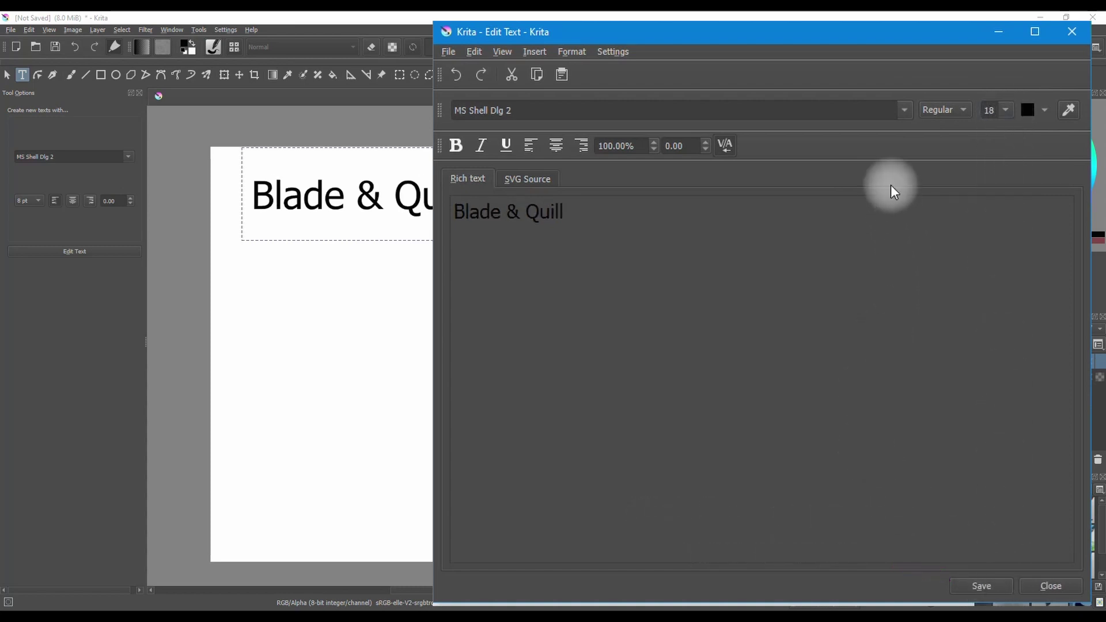
Step: Switch the text to the Stencil font and save it to the canvas
left_click(903, 110)
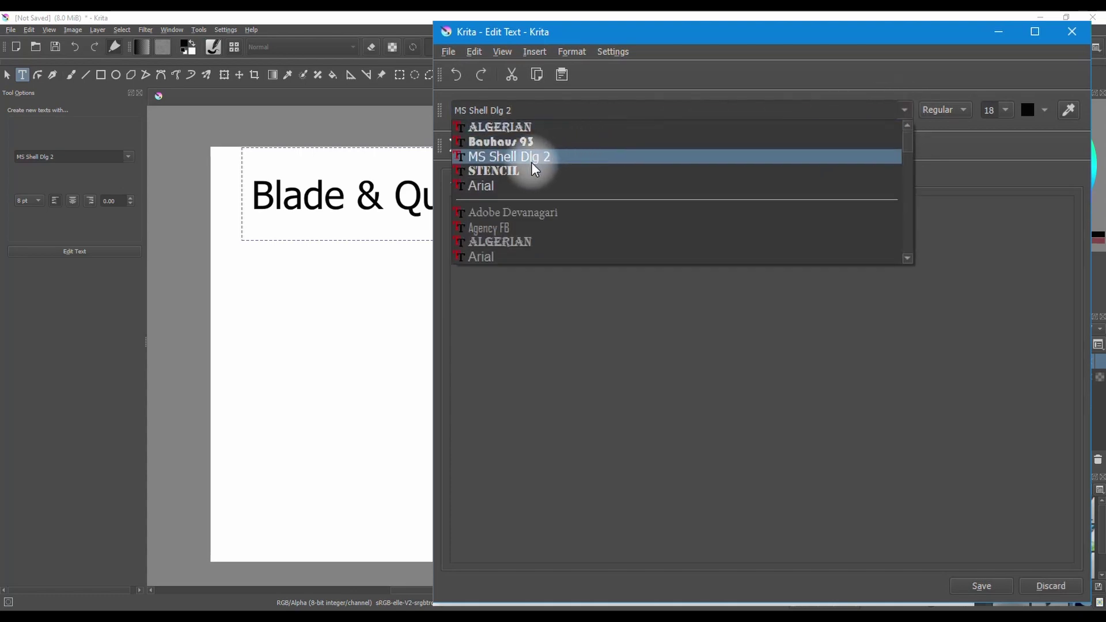
left_click(517, 171)
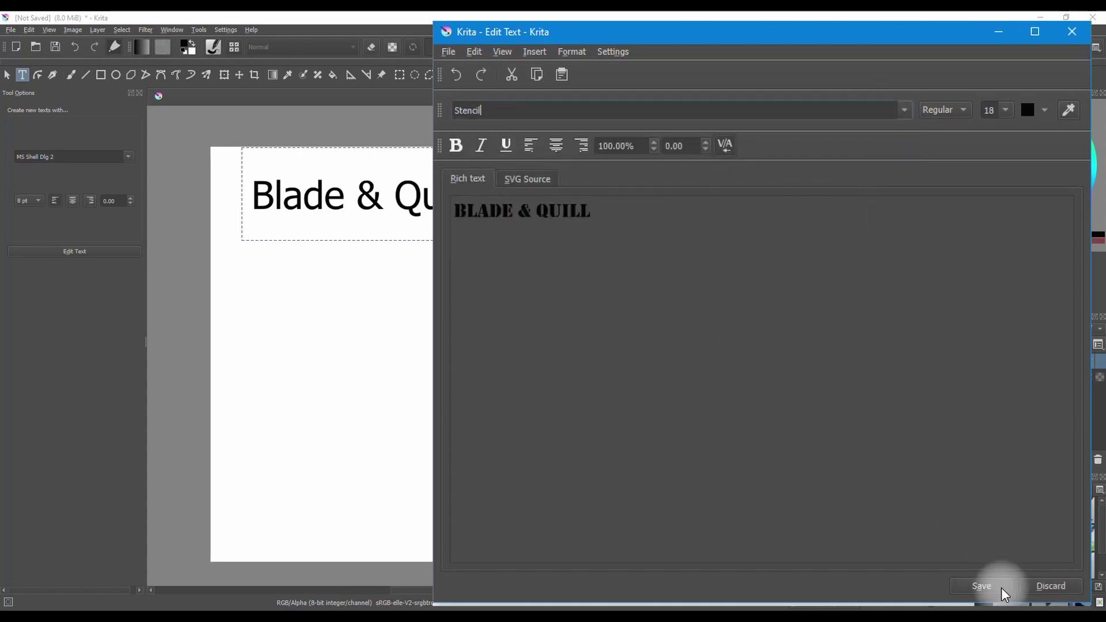
left_click(982, 586)
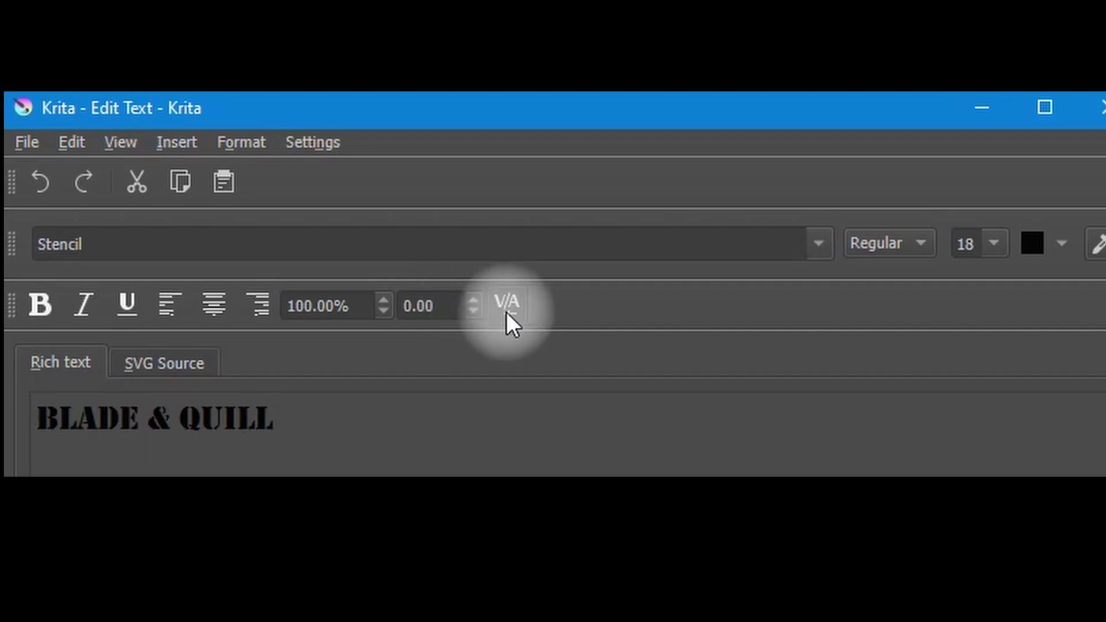
Step: Widen the letter spacing to 1.50 and apply it to the text
left_click(475, 299)
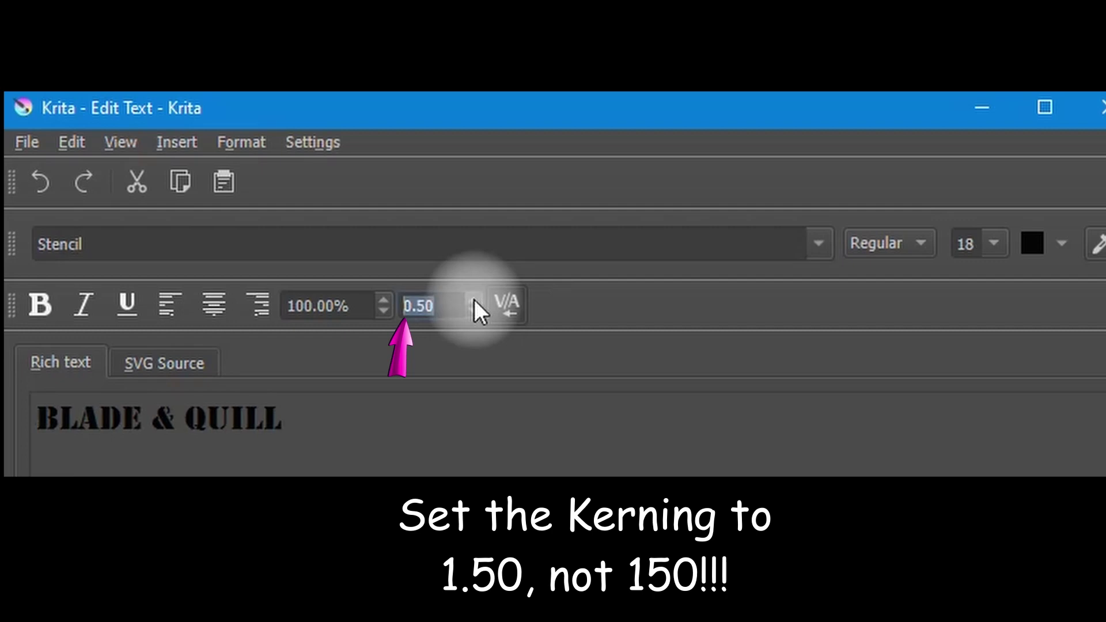
left_click(475, 299)
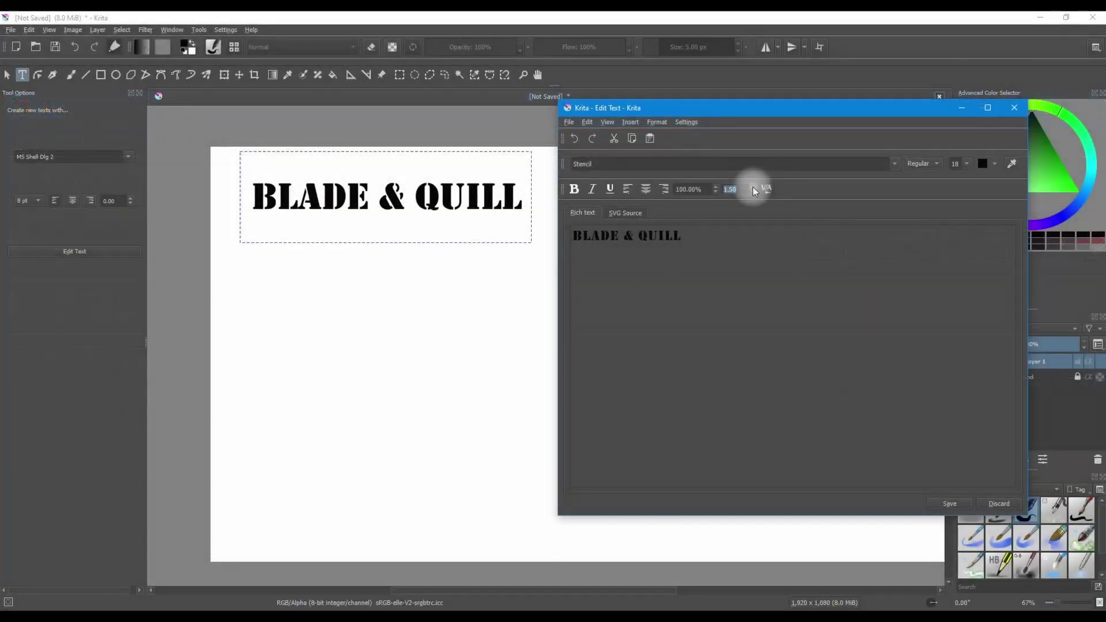
left_click(946, 504)
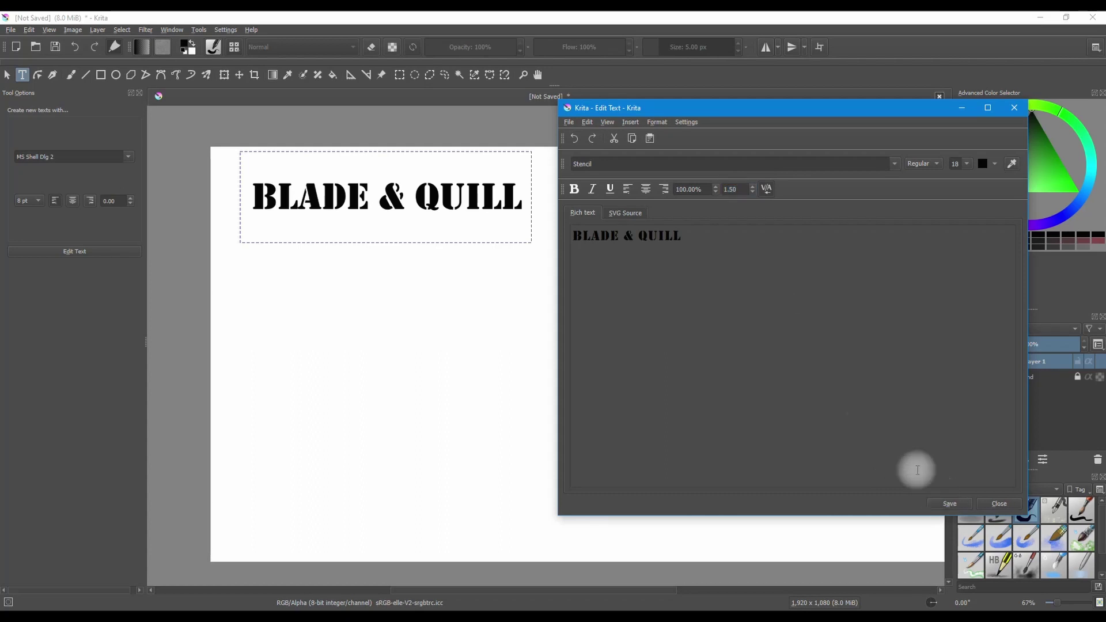
Step: Colour the text blue, apply it, and close the text editor
left_click(995, 164)
left_click(1038, 289)
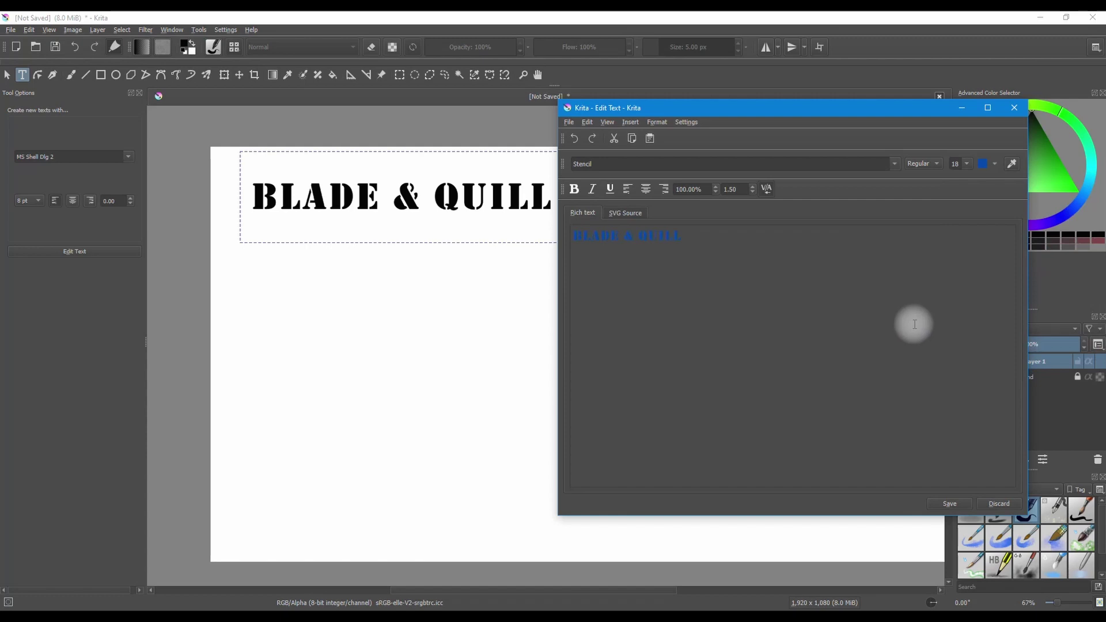
left_click(948, 503)
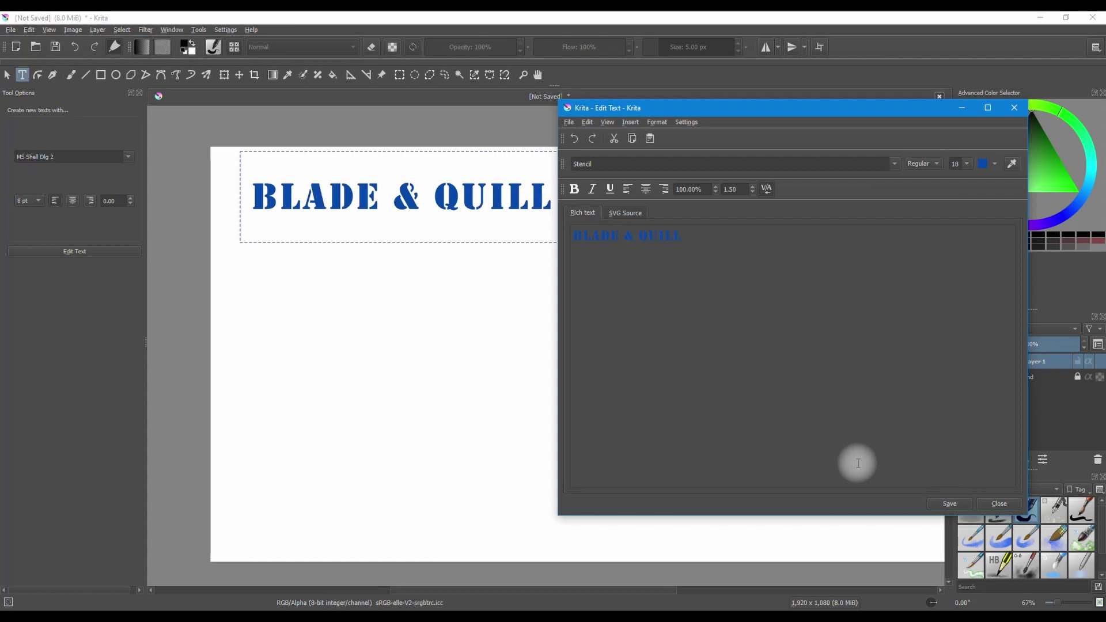
left_click(994, 504)
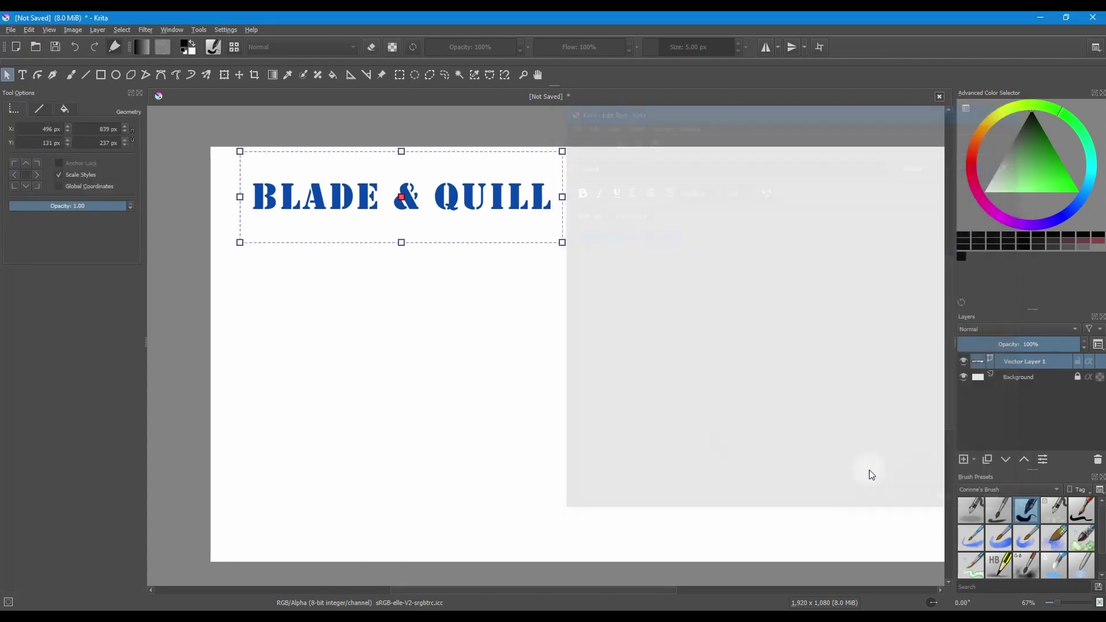
Step: Move the BLADE & QUILL text to the centre and scale it up with its handles
left_click_drag(415, 211, 553, 285)
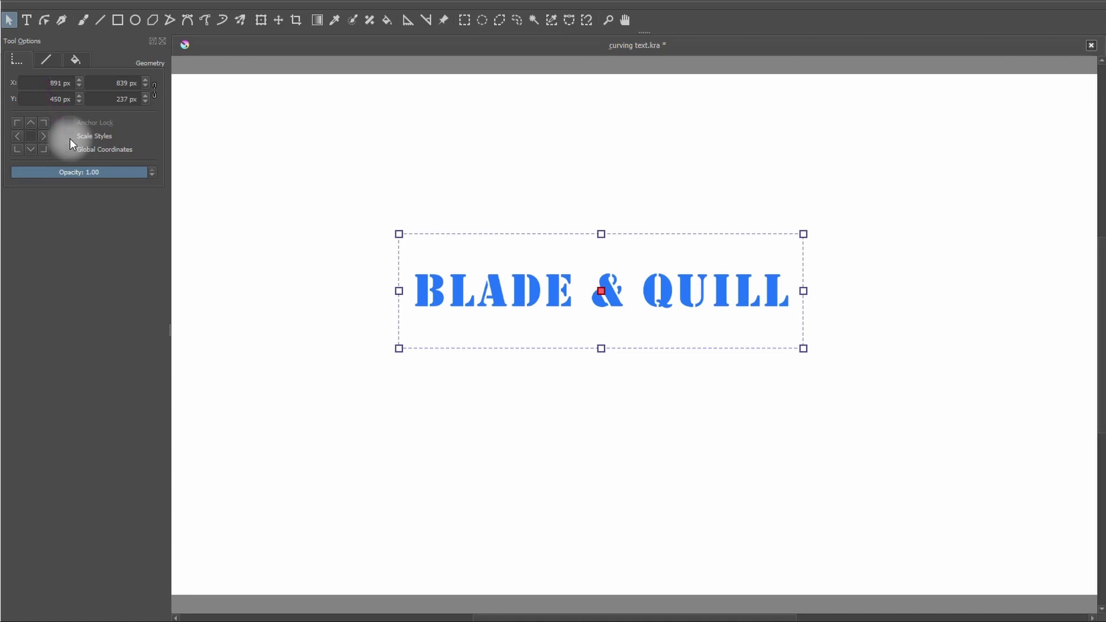
mouse_move(597, 219)
left_mouse_down()
mouse_move(598, 138)
mouse_move(601, 234)
left_mouse_up()
mouse_move(803, 290)
left_mouse_down()
mouse_move(604, 292)
mouse_move(819, 291)
left_mouse_up()
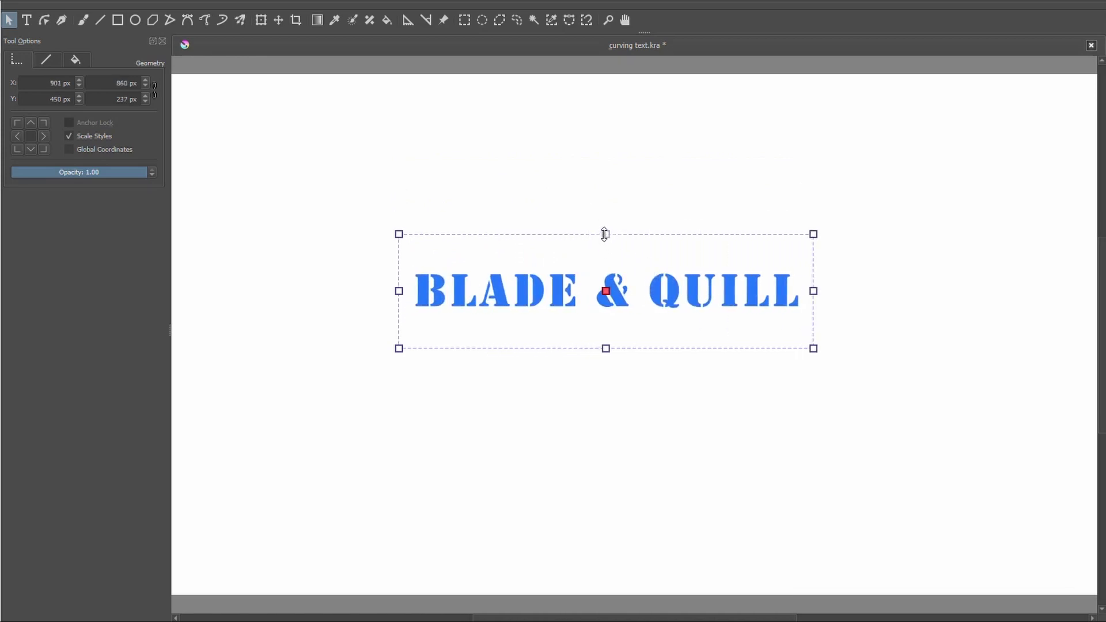
left_click_drag(605, 234, 604, 152)
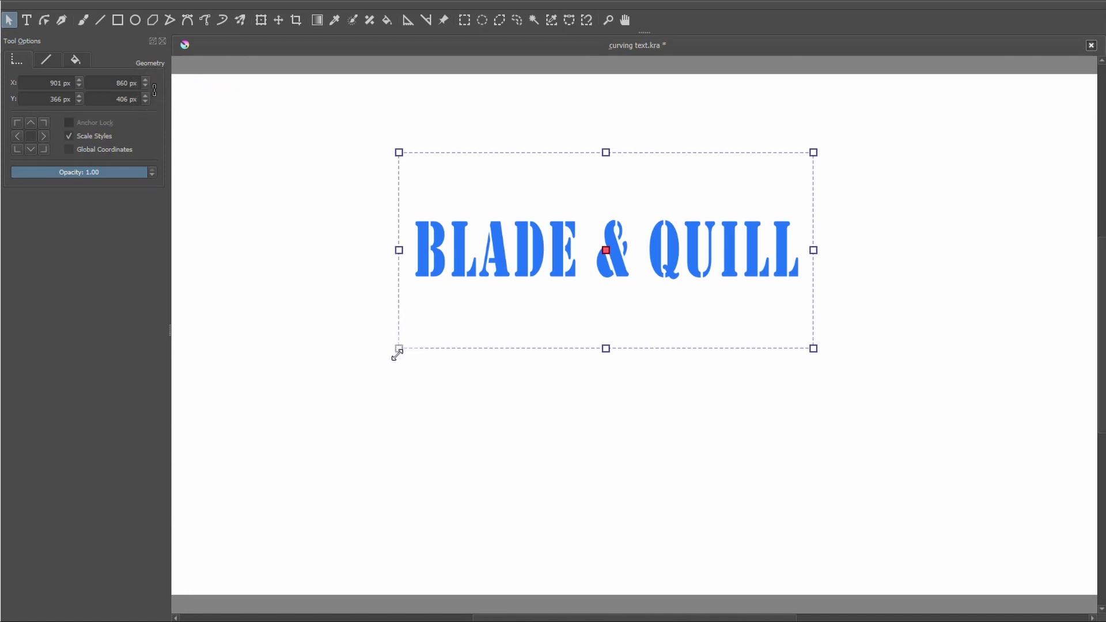
left_click_drag(397, 355, 432, 348)
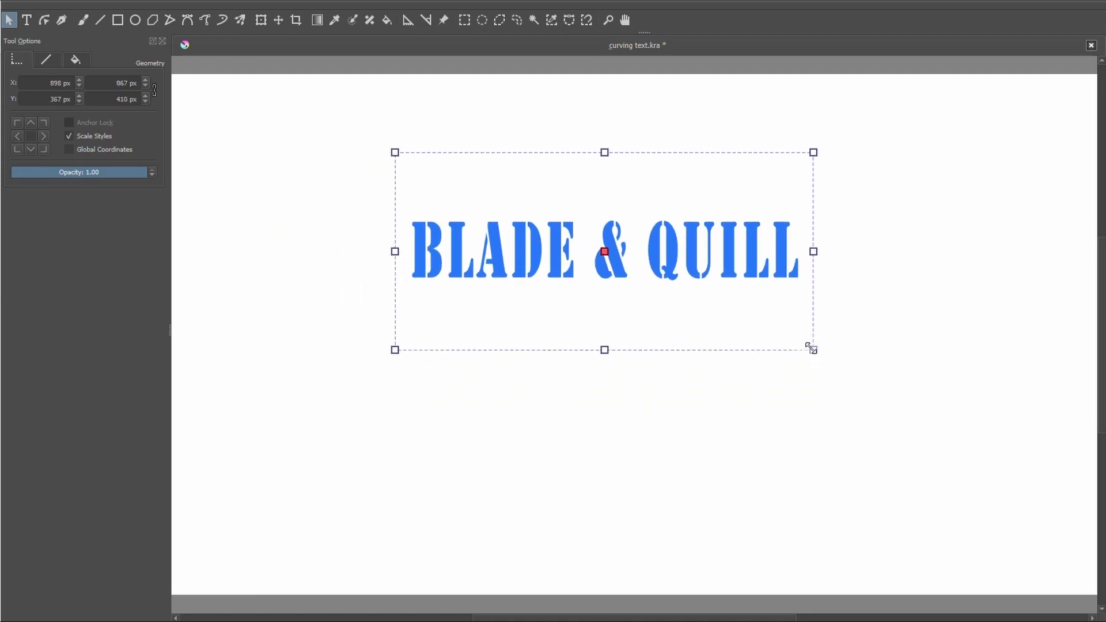
left_click_drag(605, 349, 602, 453)
Step: Unlock the aspect ratio, then make the box shorter and stretch it wider on both sides
left_click(133, 101)
left_click(153, 90)
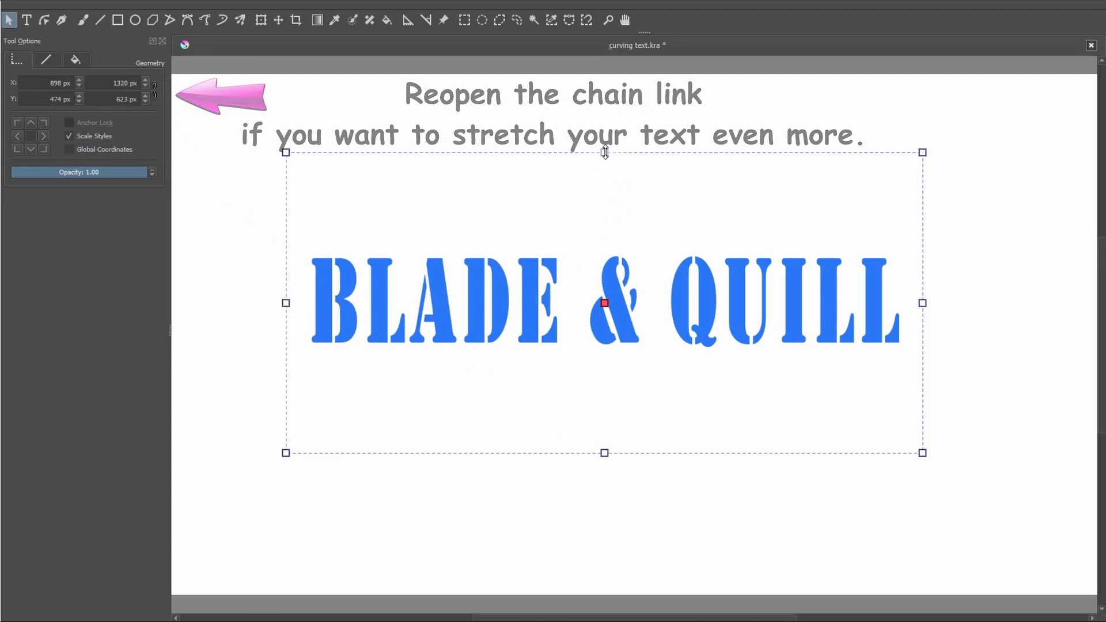
left_click_drag(605, 152, 606, 204)
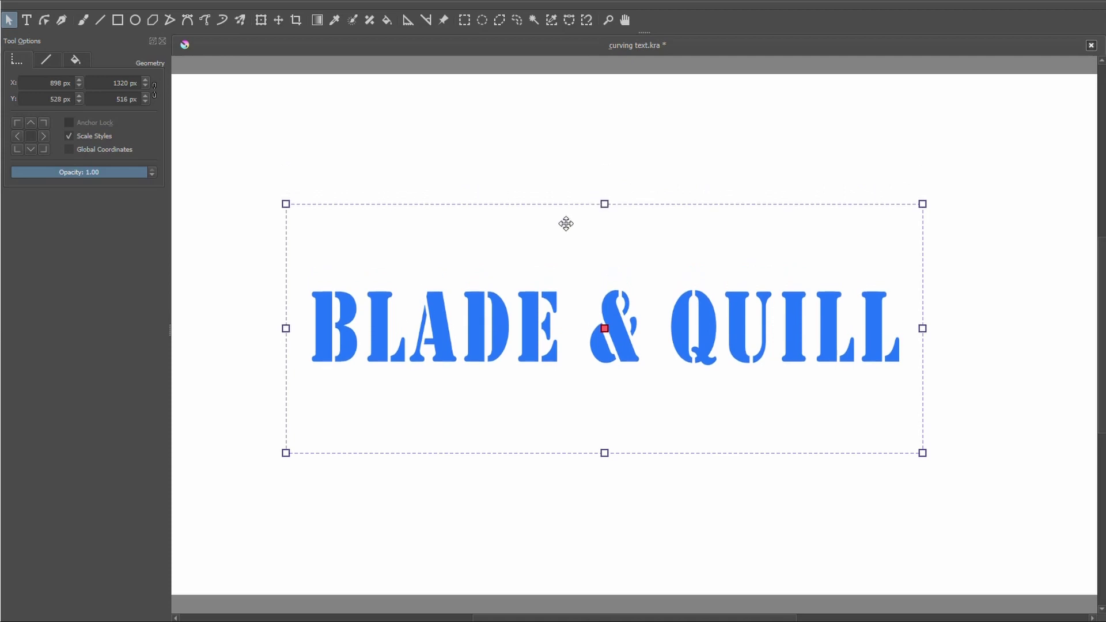
left_click_drag(285, 329, 229, 333)
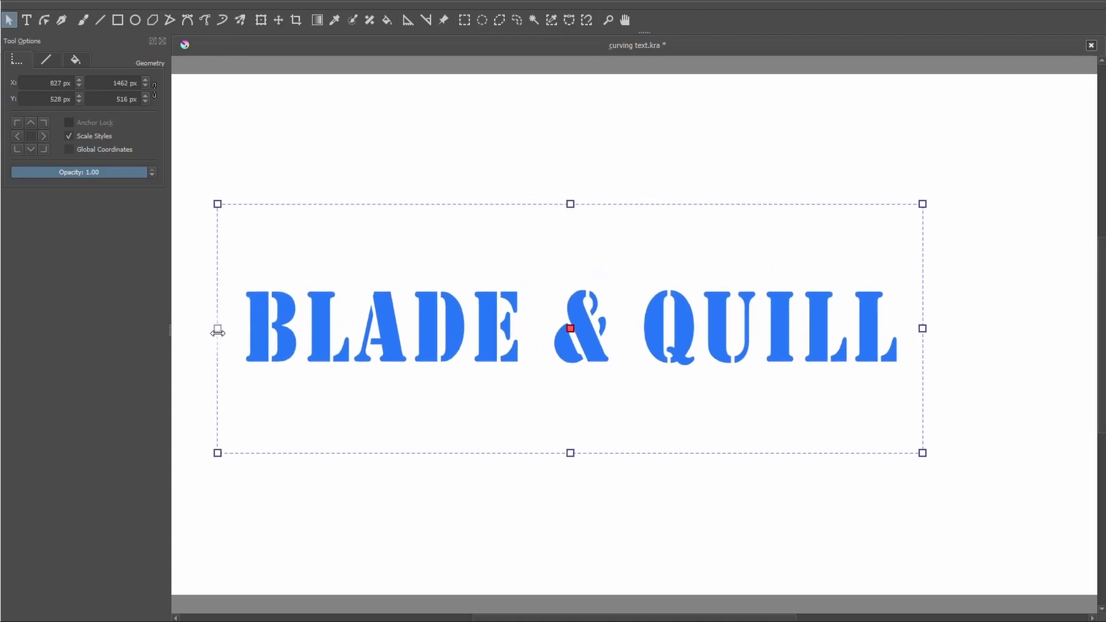
left_click_drag(923, 328, 968, 328)
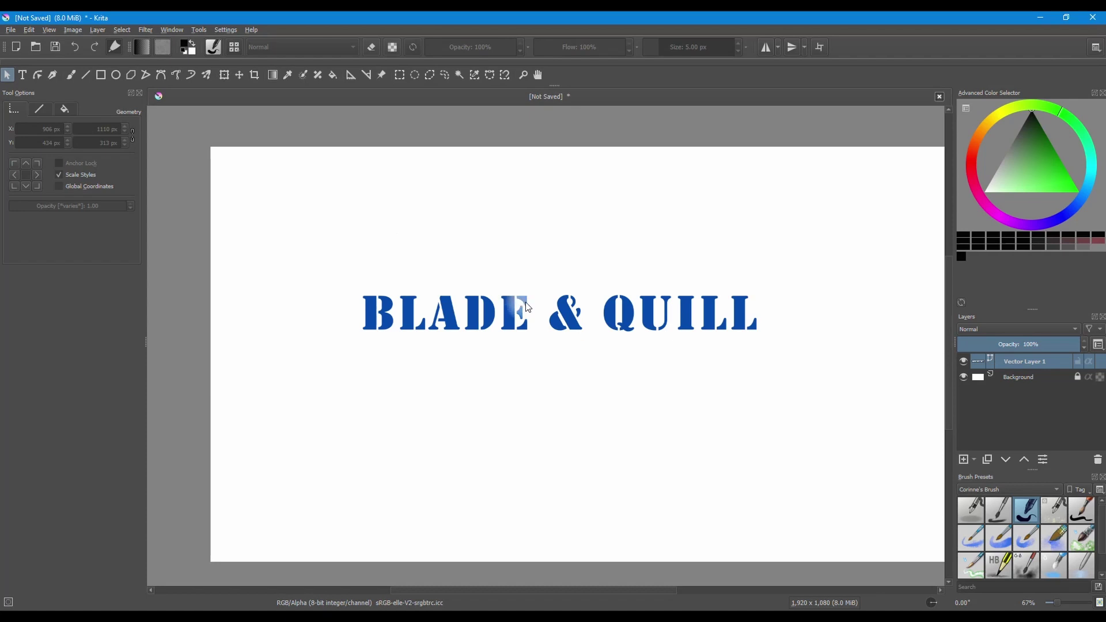
left_click(511, 313)
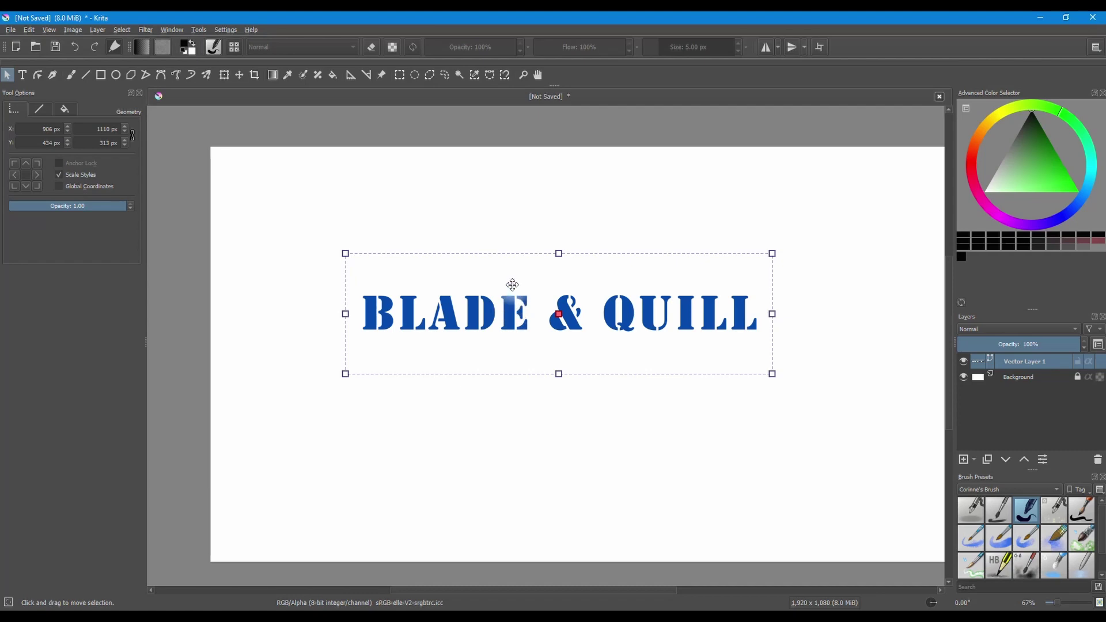
right_click(512, 299)
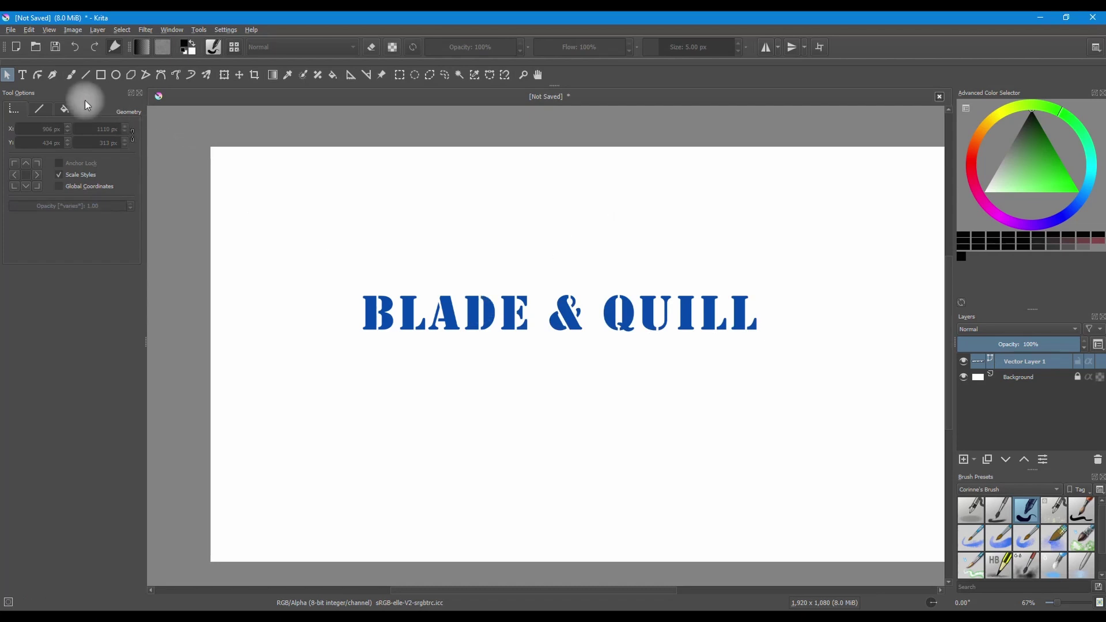
Step: Convert the BLADE & QUILL text into editable paths with the Edit Shapes tool
left_click(37, 76)
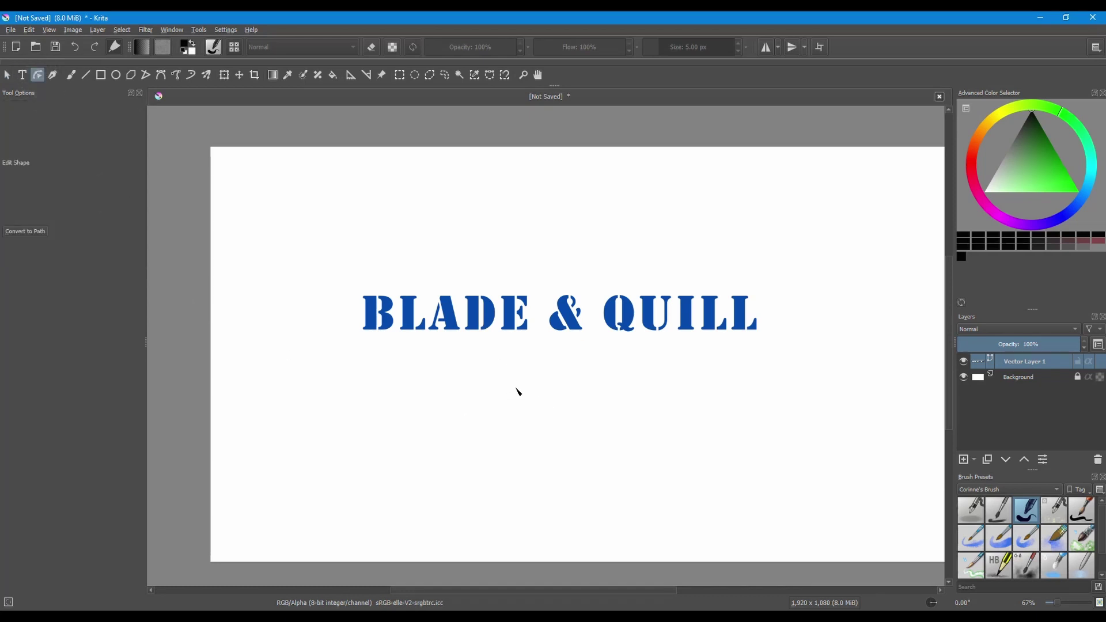
scroll(536, 402, "up", 2)
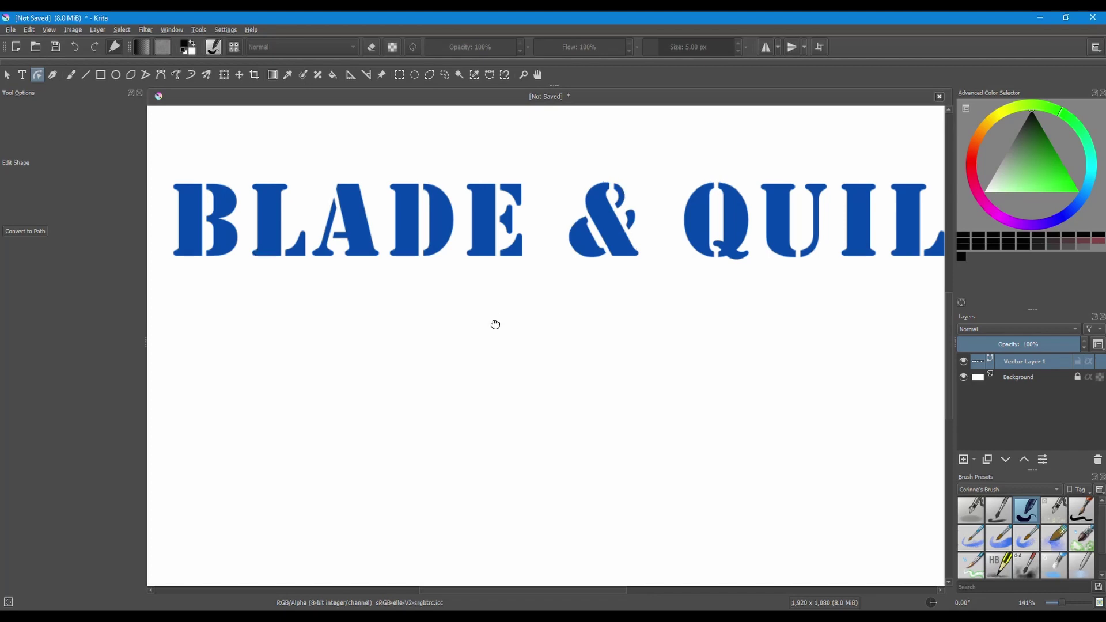
left_click_drag(494, 323, 514, 396)
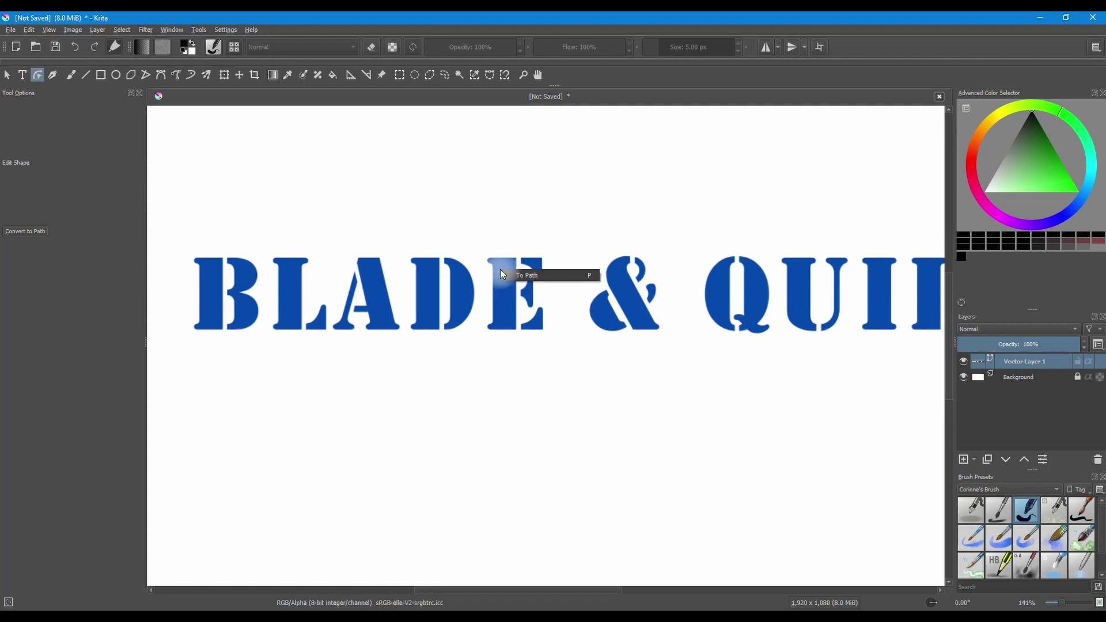
left_click(529, 276)
Step: Zoom to the E, bend its top arm, and delete then restore its top-right corner node
scroll(523, 363, "up", 2)
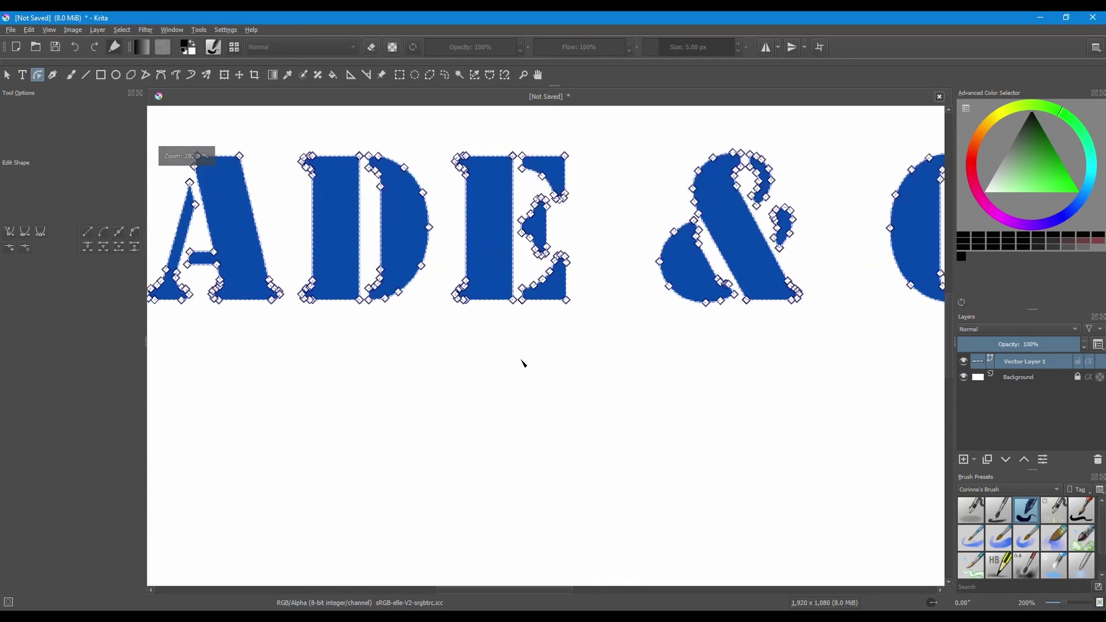
scroll(516, 313, "up", 1)
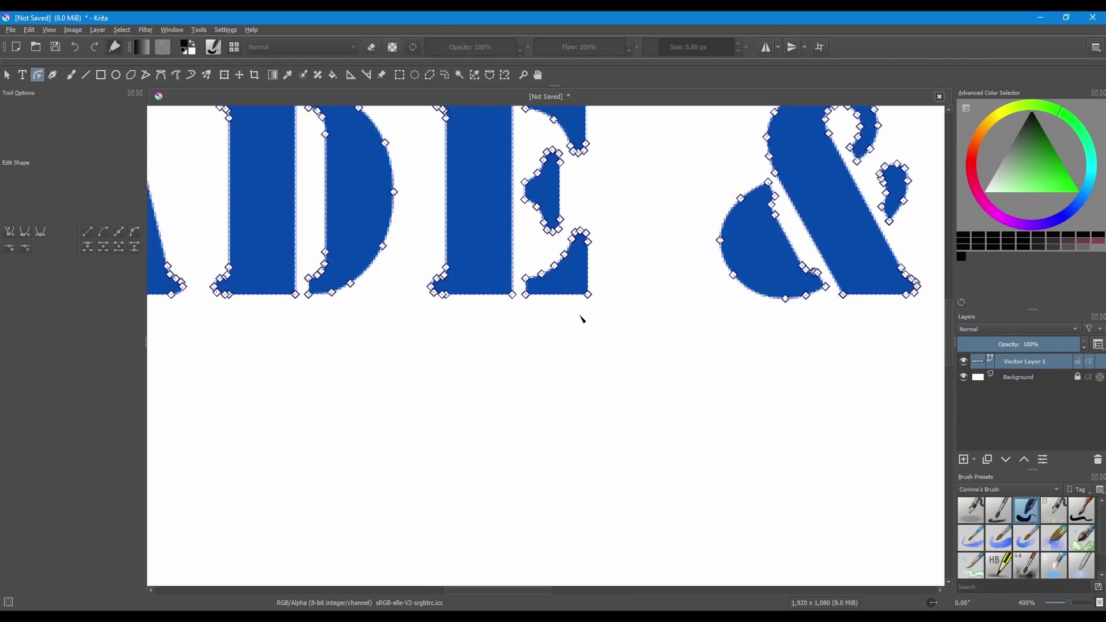
left_click_drag(538, 303, 738, 450)
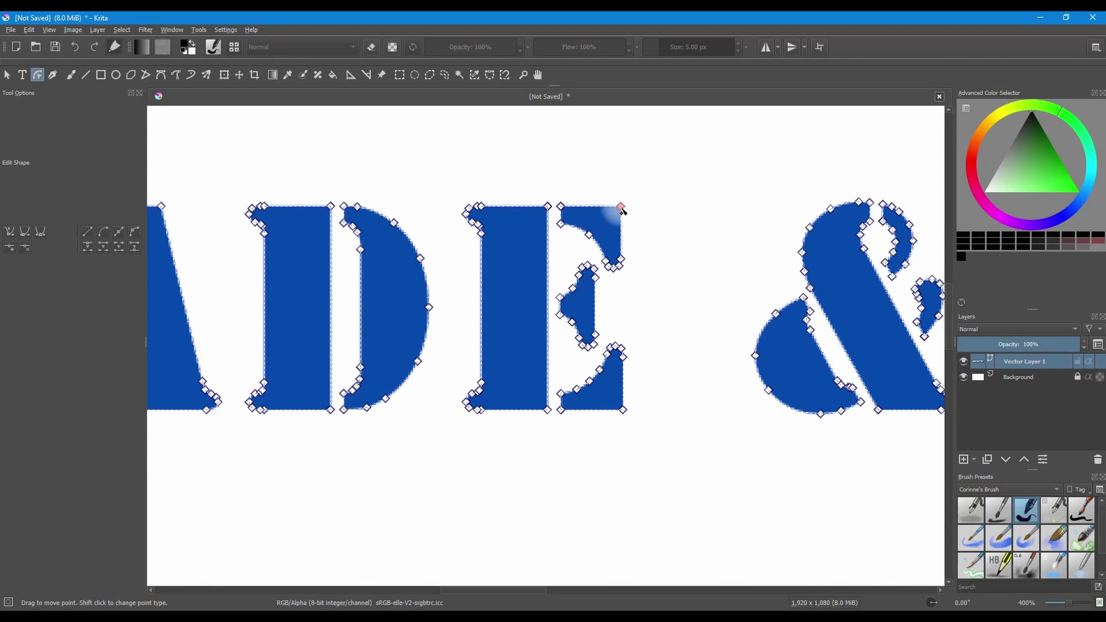
left_click_drag(622, 208, 601, 229)
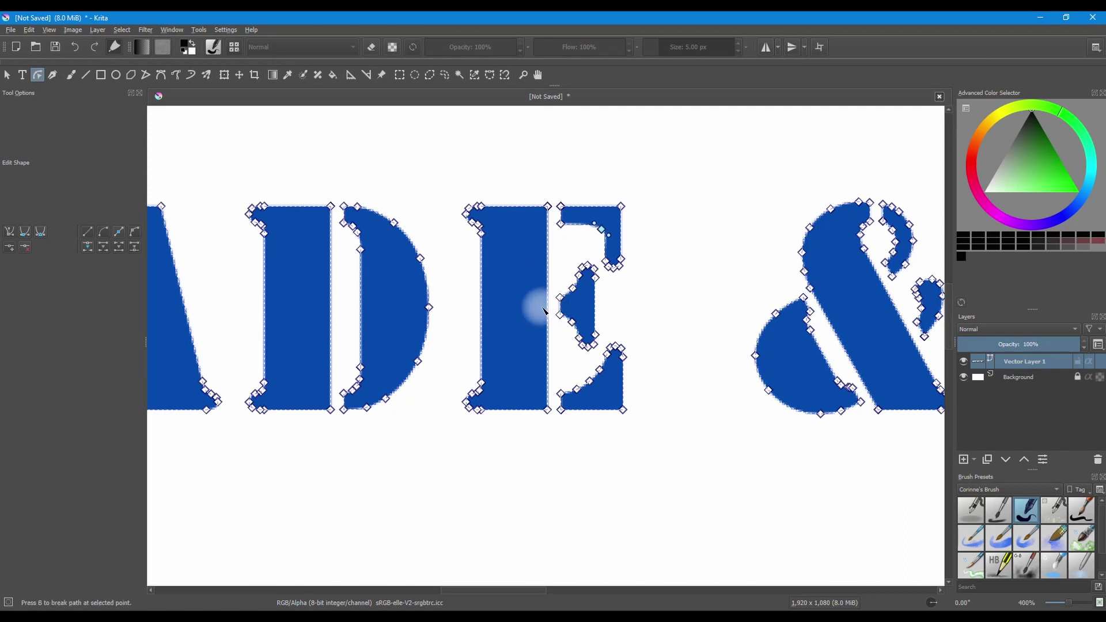
left_click(625, 212)
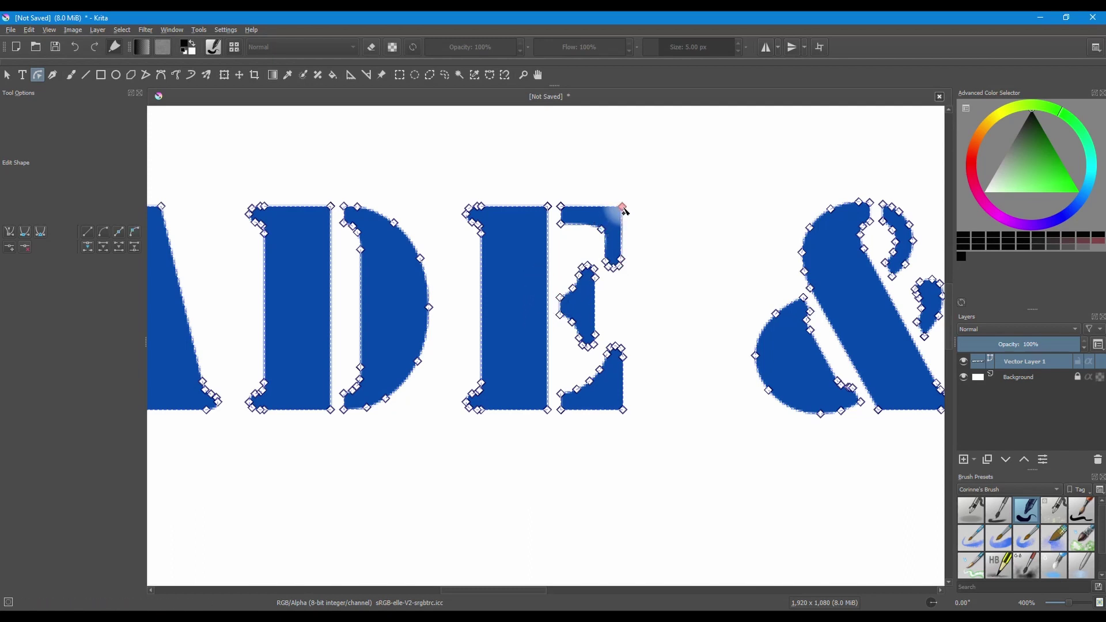
key("Delete")
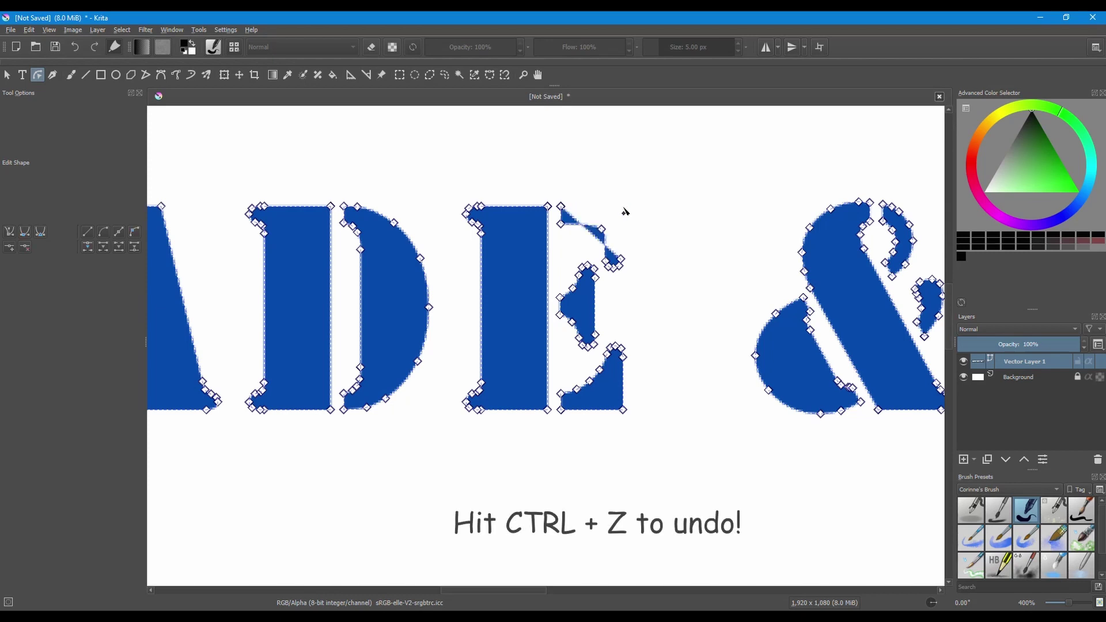
key("ctrl+z")
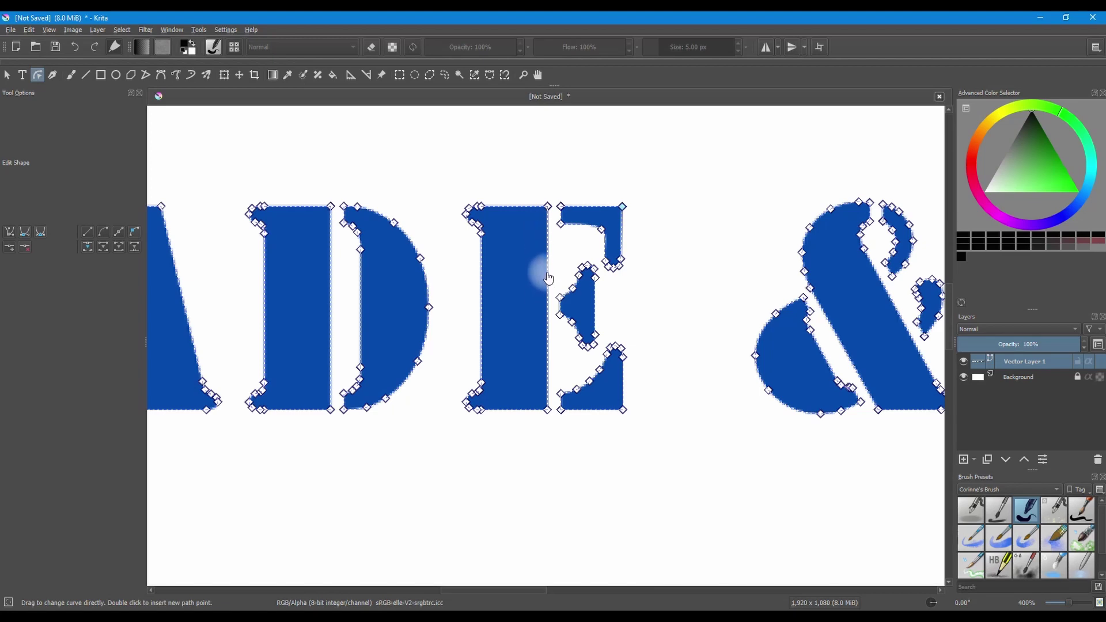
Step: Add a node on the E's stem, pull it into a notch, then undo it
left_click(549, 308)
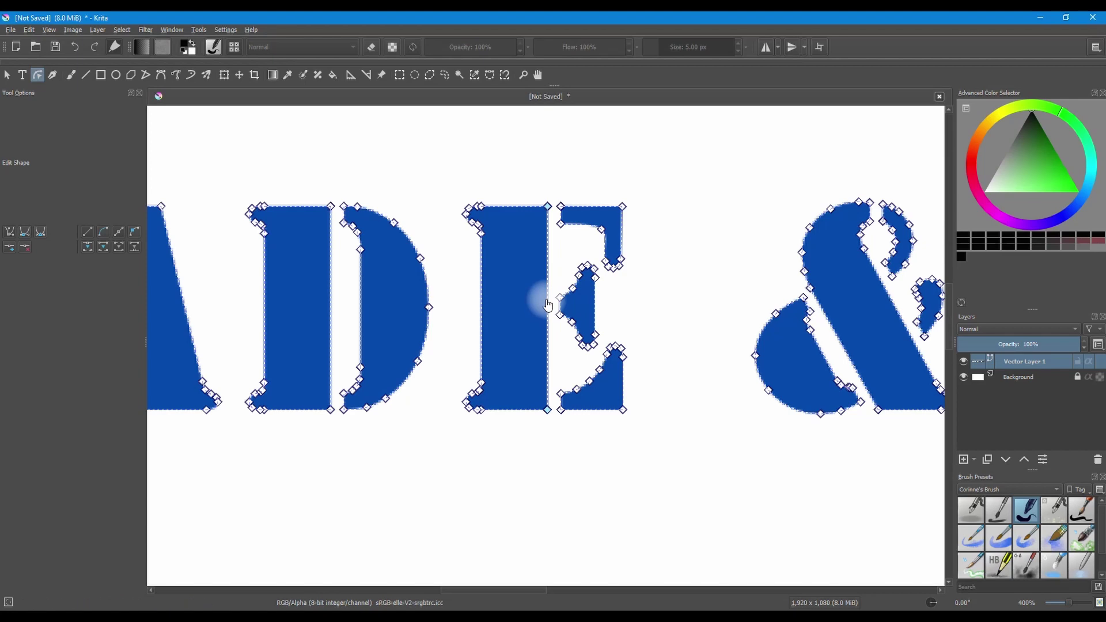
double_click(548, 301)
left_click_drag(547, 306, 510, 314)
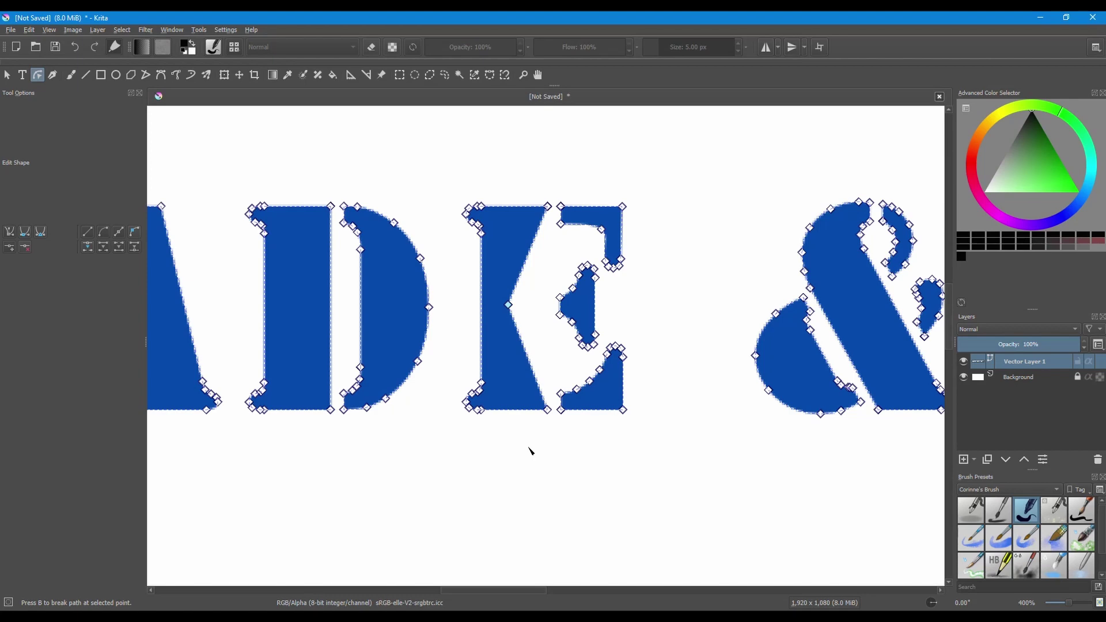
key("ctrl+z")
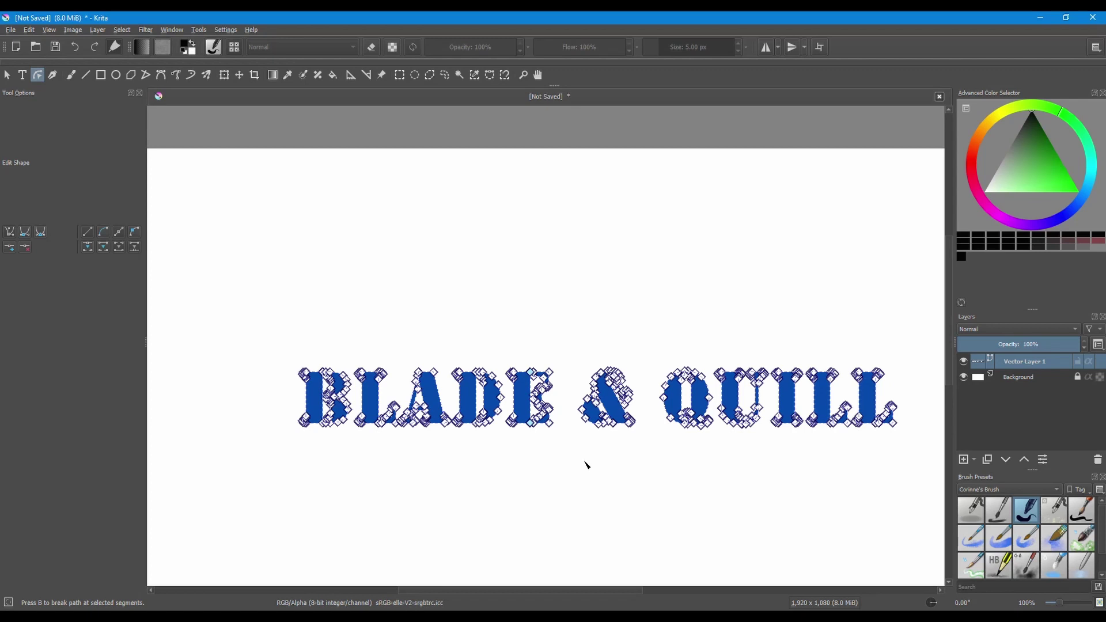
Step: Select the BLADE & QUILL shape and apply Logical Operations > Split to it
left_click(130, 132)
left_click(8, 76)
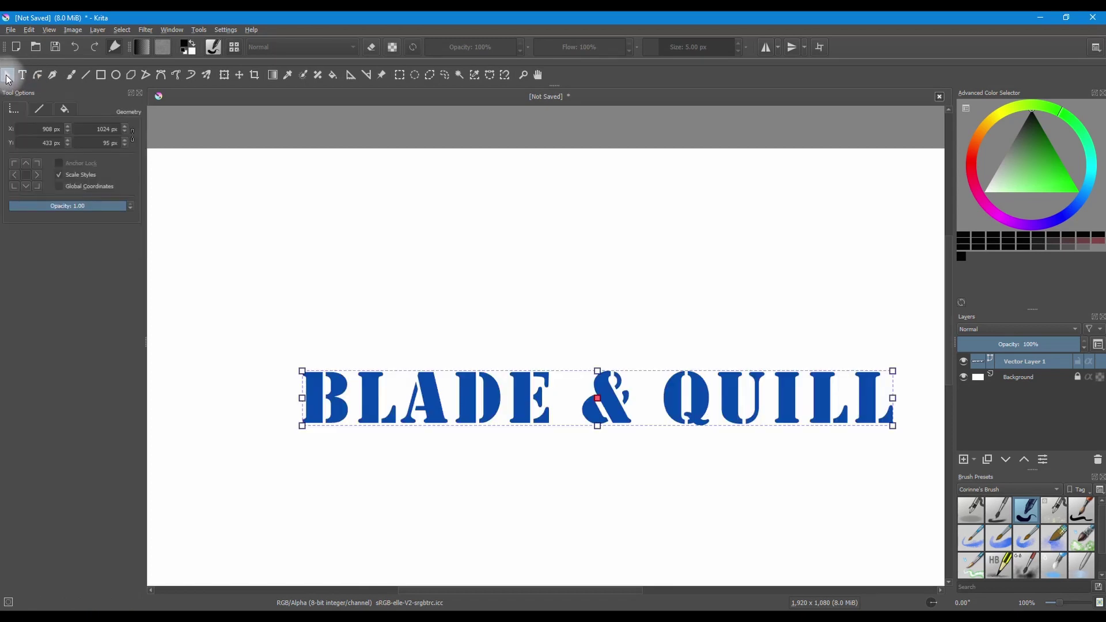
left_click(534, 393)
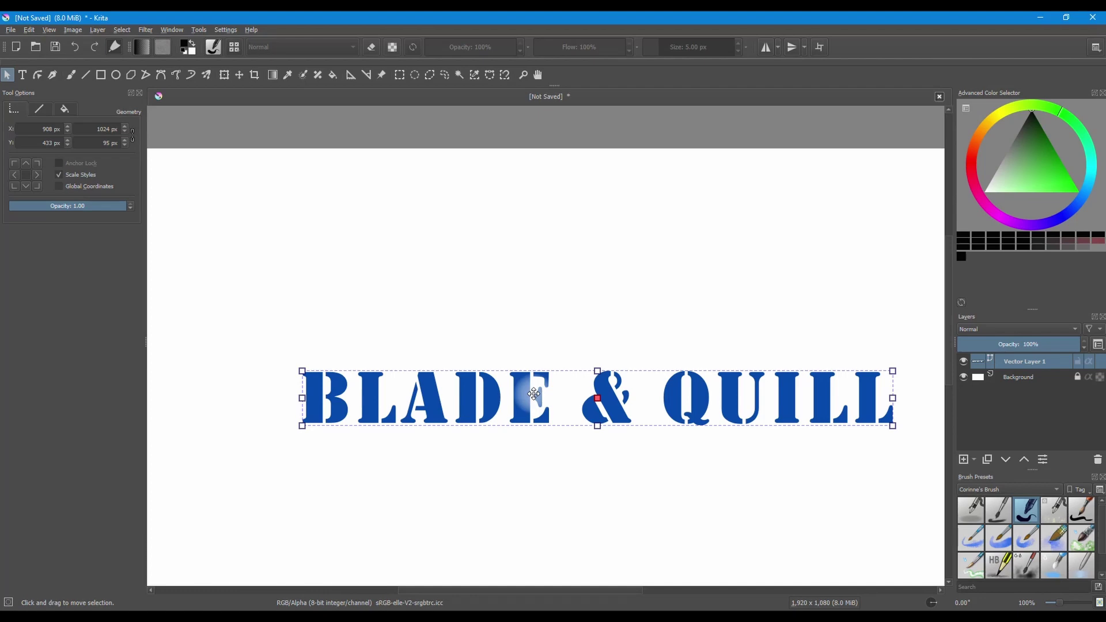
right_click(534, 393)
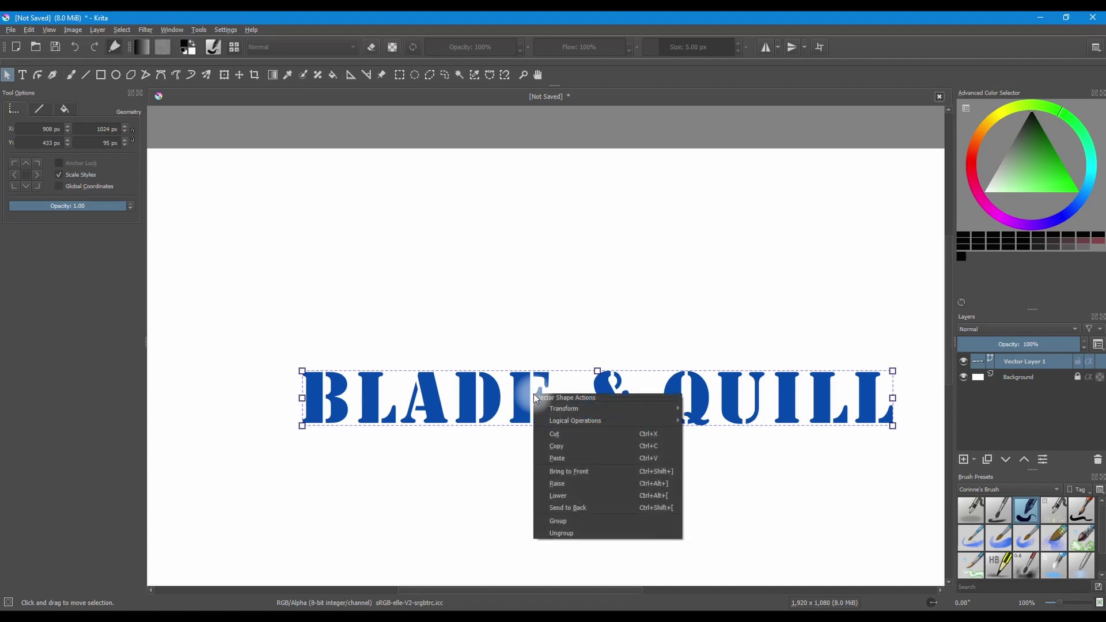
mouse_move(582, 421)
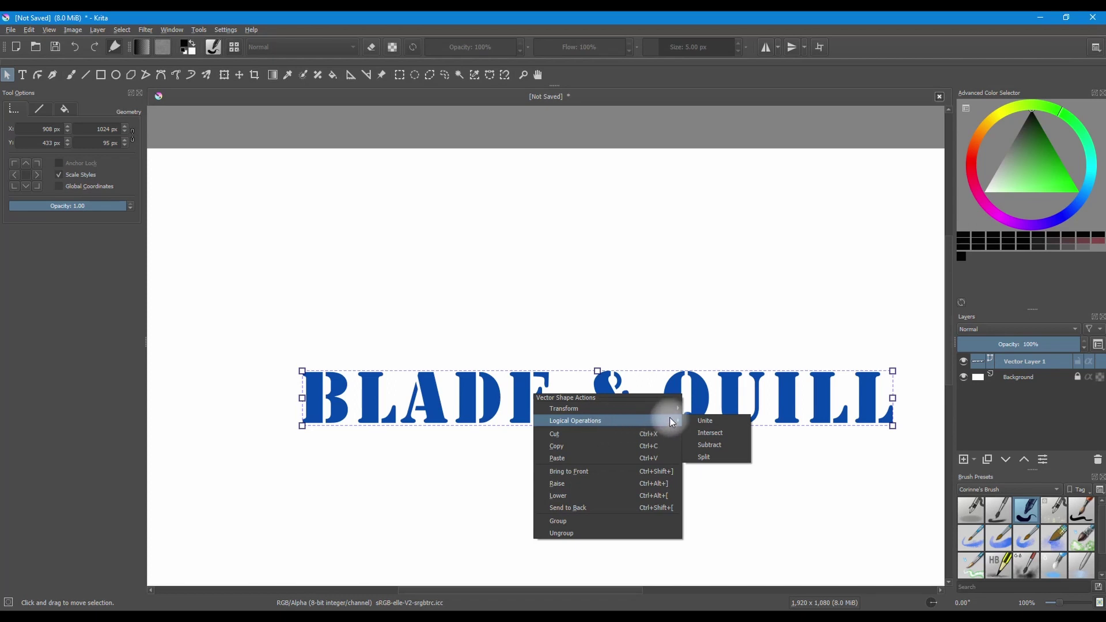
left_click(705, 459)
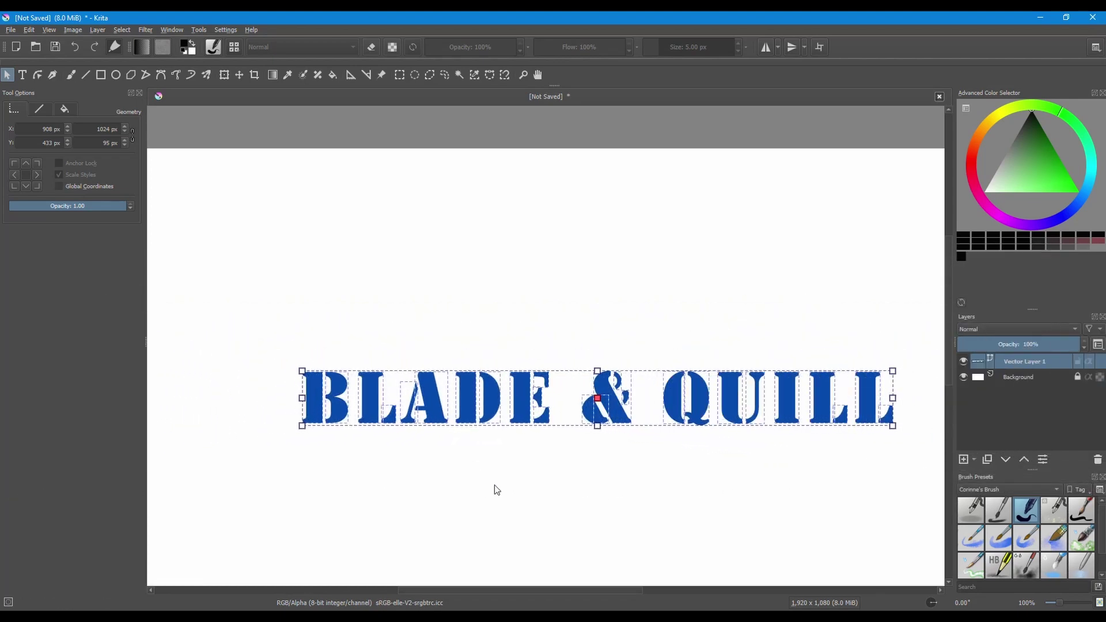
left_click(489, 476)
scroll(361, 433, "up", 3)
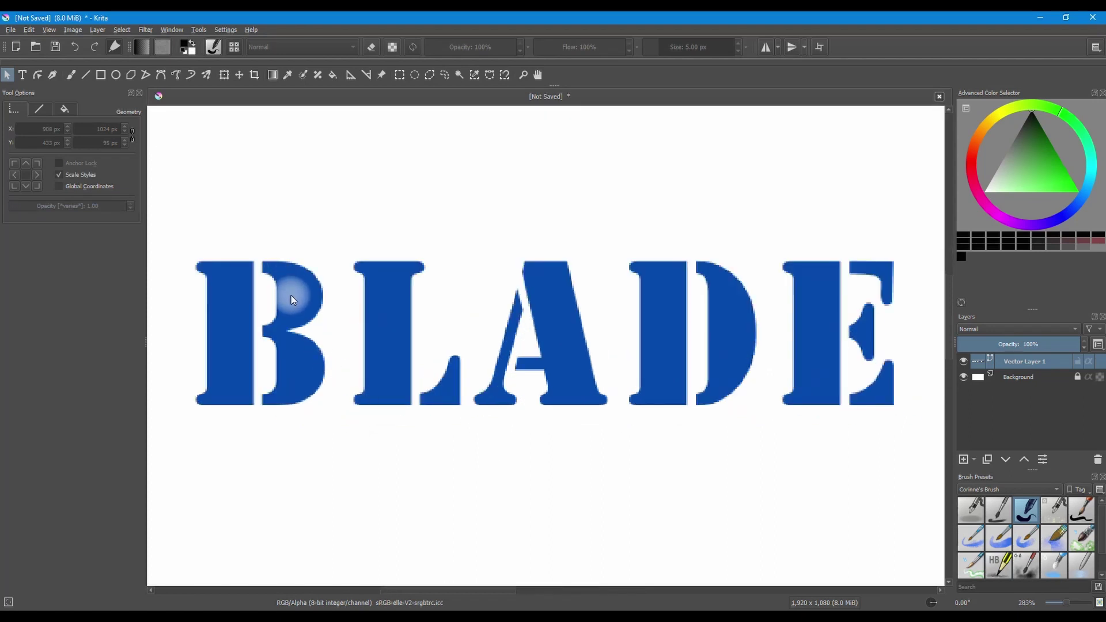
mouse_move(291, 295)
left_mouse_down()
mouse_move(307, 208)
mouse_move(297, 309)
left_mouse_up()
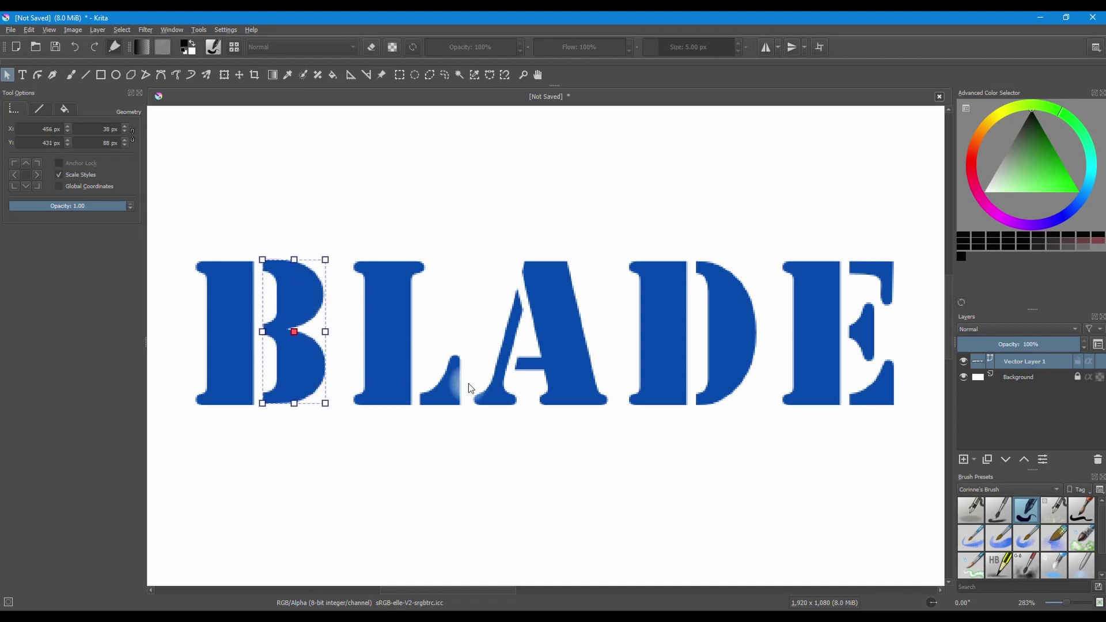
mouse_move(499, 362)
left_mouse_down()
mouse_move(462, 304)
mouse_move(503, 352)
left_mouse_up()
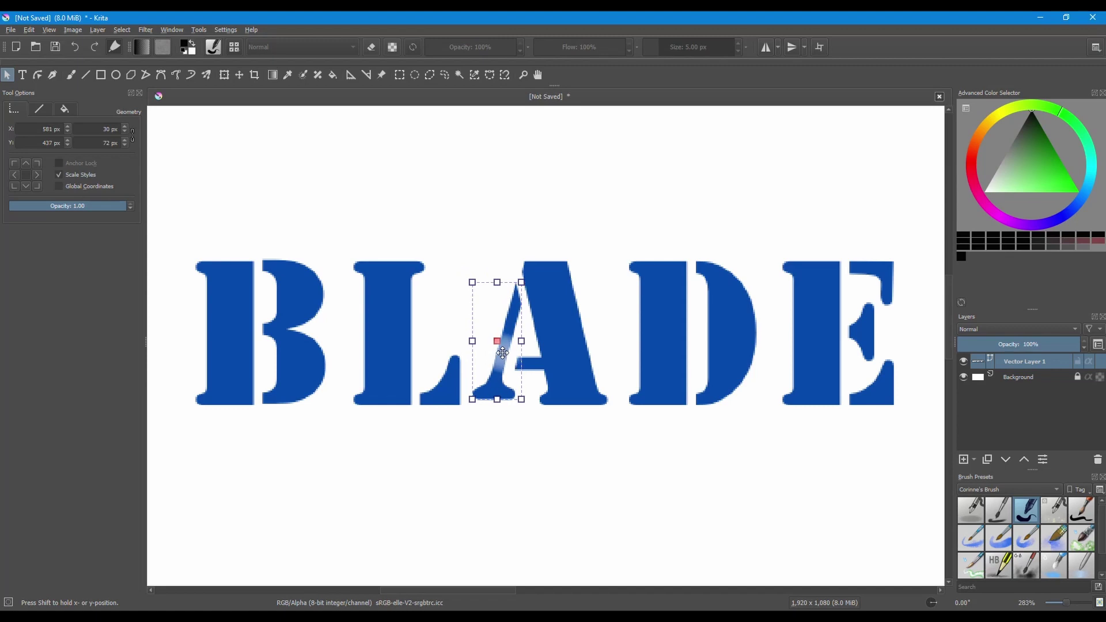
mouse_move(864, 335)
left_mouse_down()
mouse_move(899, 335)
mouse_move(863, 336)
left_mouse_up()
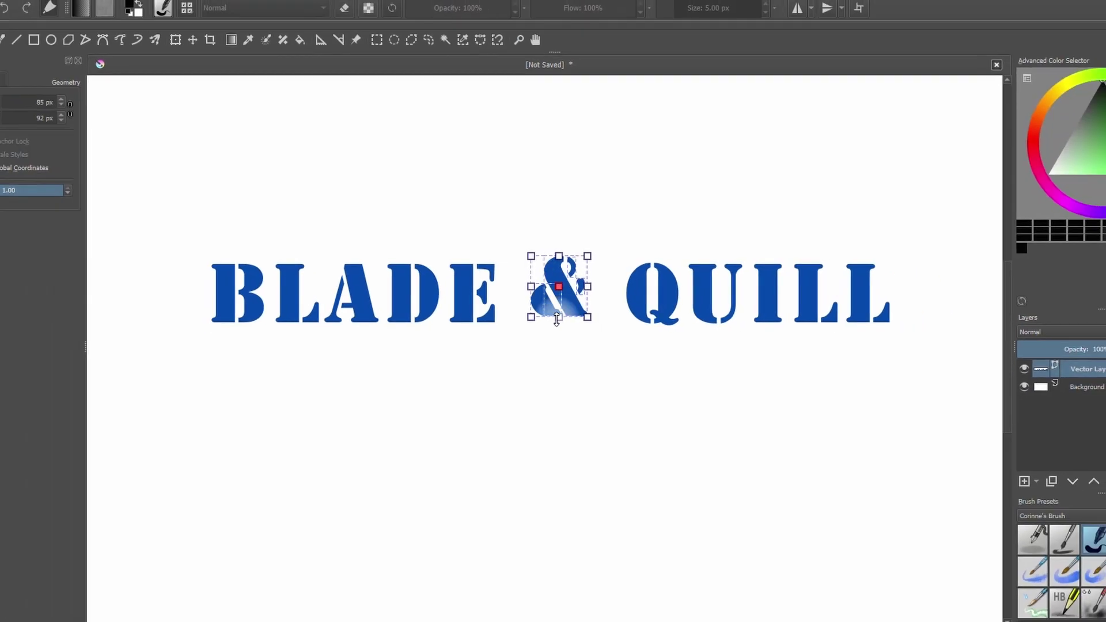
Step: Lift the Q, ampersand, U and I up above the rest of the lettering
left_click(635, 188)
left_click_drag(600, 238, 669, 370)
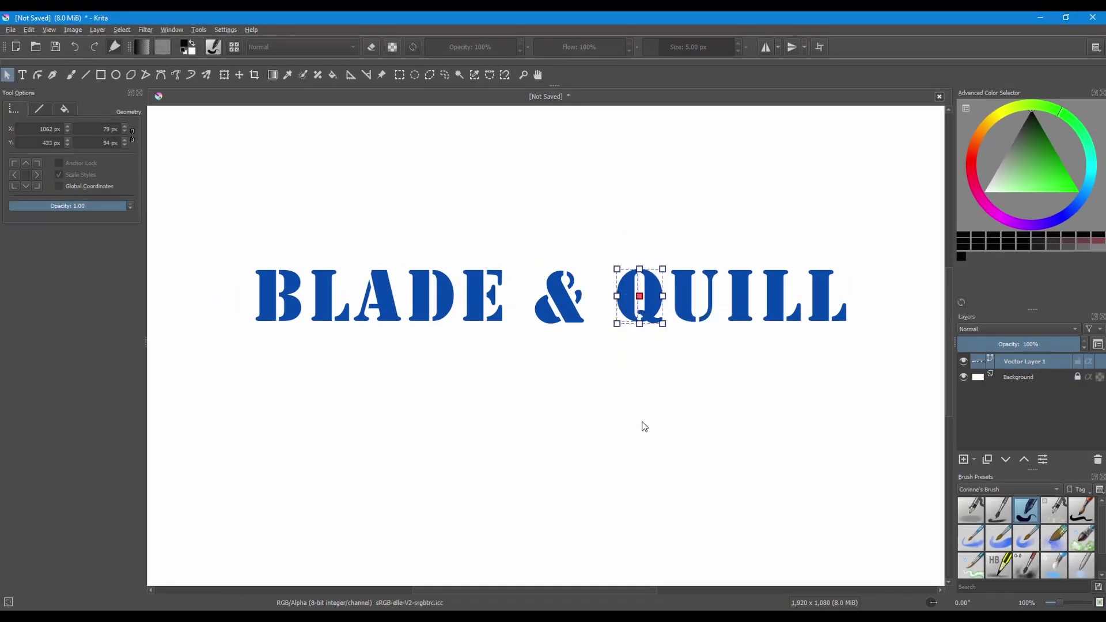
left_click_drag(631, 295, 607, 194)
left_click_drag(562, 300, 545, 192)
left_click_drag(645, 238, 726, 371)
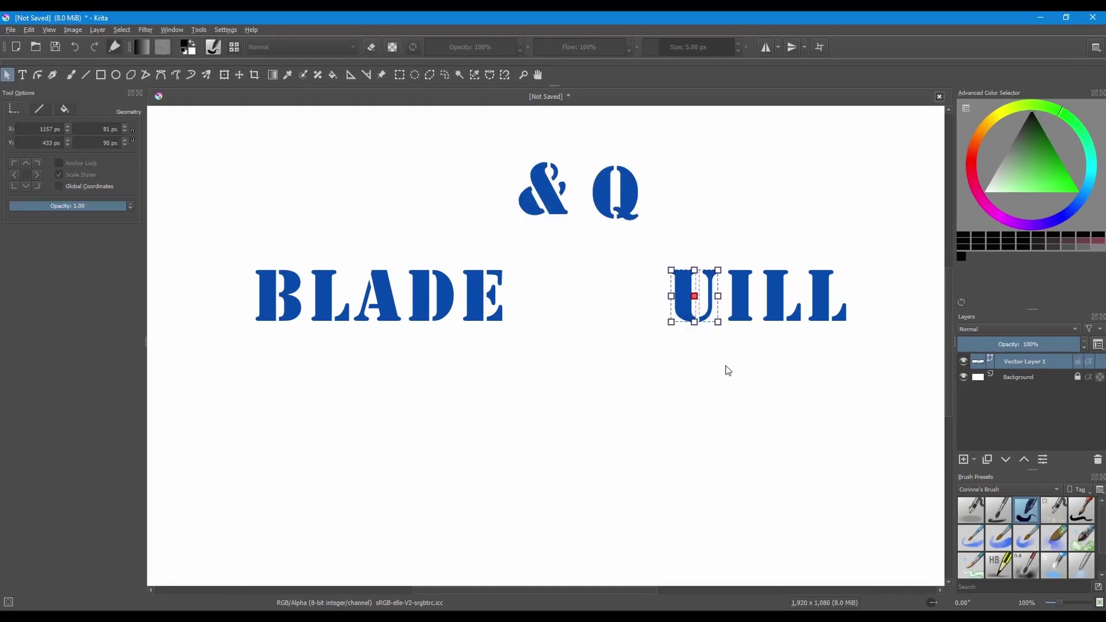
right_click(694, 300)
left_click(717, 427)
left_click_drag(692, 297, 668, 190)
left_click_drag(739, 295, 707, 188)
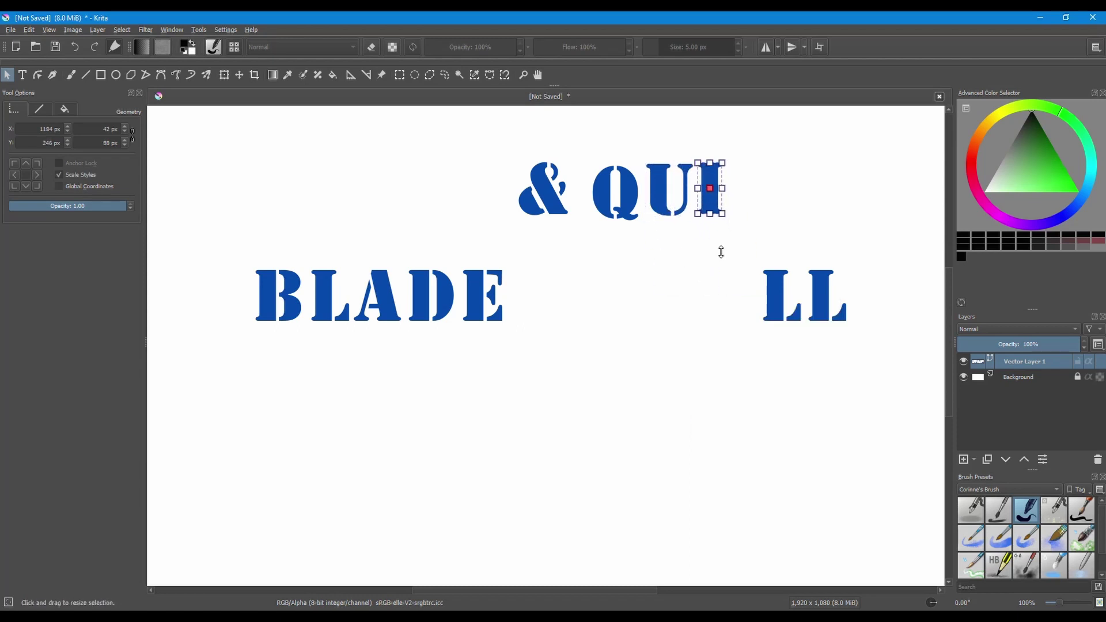
Step: Move both L letters up after the I to complete QUILL on the upper row
left_click_drag(724, 246, 805, 349)
right_click(781, 292)
left_click(782, 297)
left_click_drag(782, 296, 757, 203)
left_click_drag(769, 247, 806, 214)
right_click(828, 311)
left_click(824, 311)
left_click_drag(453, 255, 535, 351)
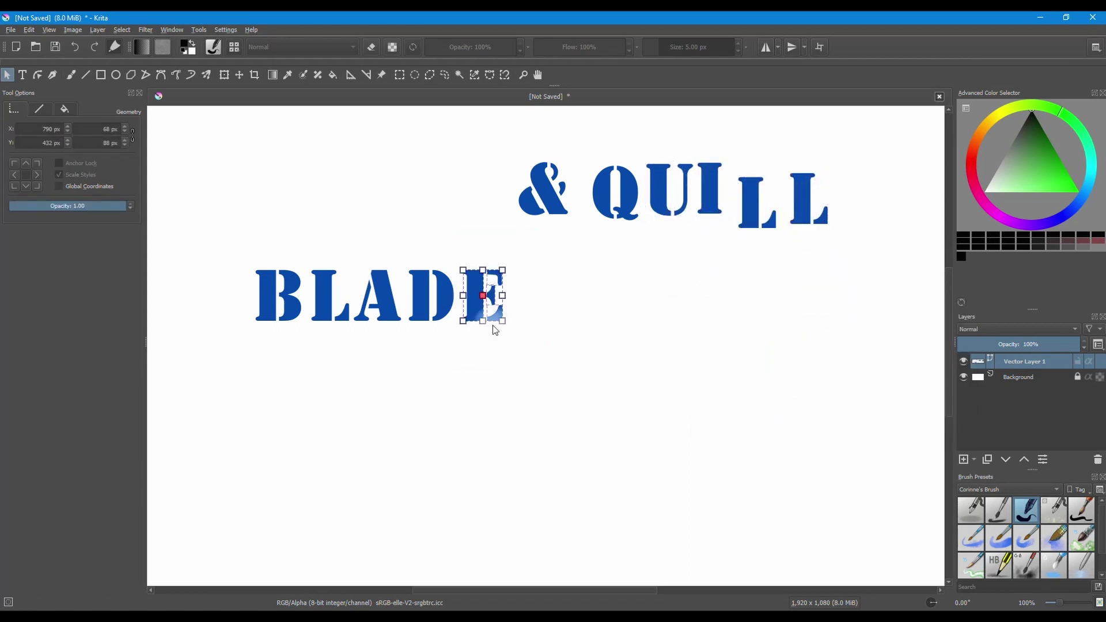
Step: Shift the E, D and A of BLADE to the right
right_click(476, 312)
left_click(484, 300)
left_click_drag(484, 300, 570, 298)
left_click_drag(400, 237, 476, 355)
left_click_drag(437, 303, 518, 267)
left_click_drag(364, 242, 529, 452)
left_click_drag(385, 295, 482, 322)
Step: Move the L of BLADE up and to the right, then select the B
left_click_drag(311, 239, 397, 386)
right_click(329, 316)
left_click_drag(328, 317, 400, 266)
right_click(279, 301)
left_click_drag(229, 226, 328, 223)
left_click(435, 439)
Step: Enlarge the B to about 184 × 172 px and tilt L, A, D and E against each other
left_click_drag(254, 272, 224, 271)
left_click_drag(404, 246, 357, 291)
left_click_drag(477, 309, 415, 226)
left_click(515, 262)
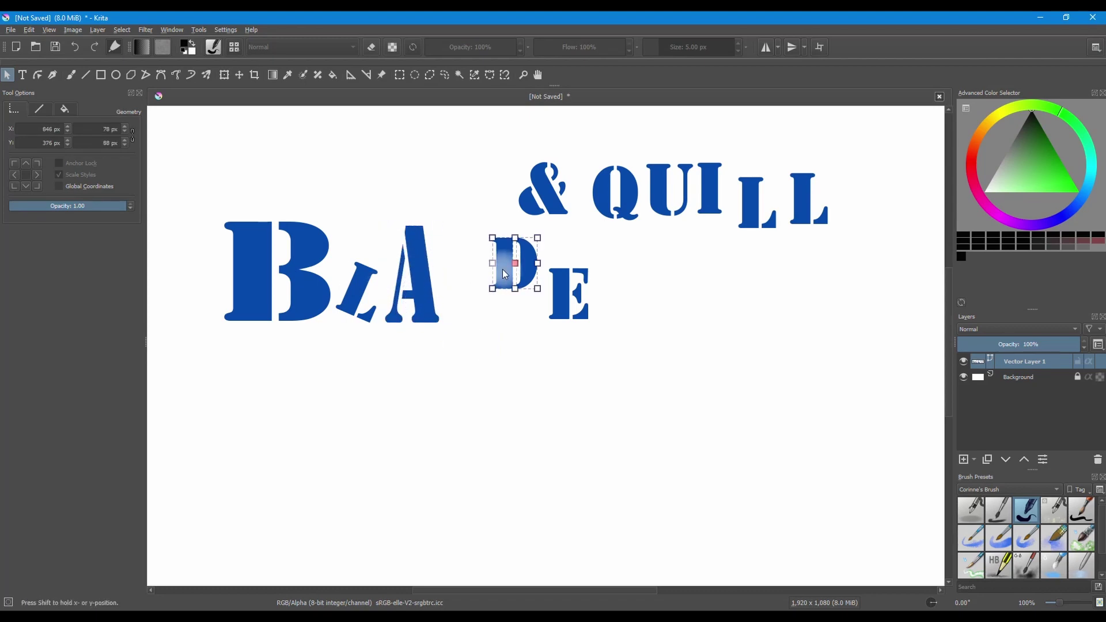
left_click_drag(514, 262, 454, 273)
left_click(570, 294)
left_click_drag(594, 264, 500, 316)
Step: Bring the ampersand, Q and U down beside BLADE, enlarging and rotating the Q, shrinking the ampersand
left_click_drag(542, 202, 728, 357)
left_click(660, 245)
left_click_drag(749, 306, 783, 278)
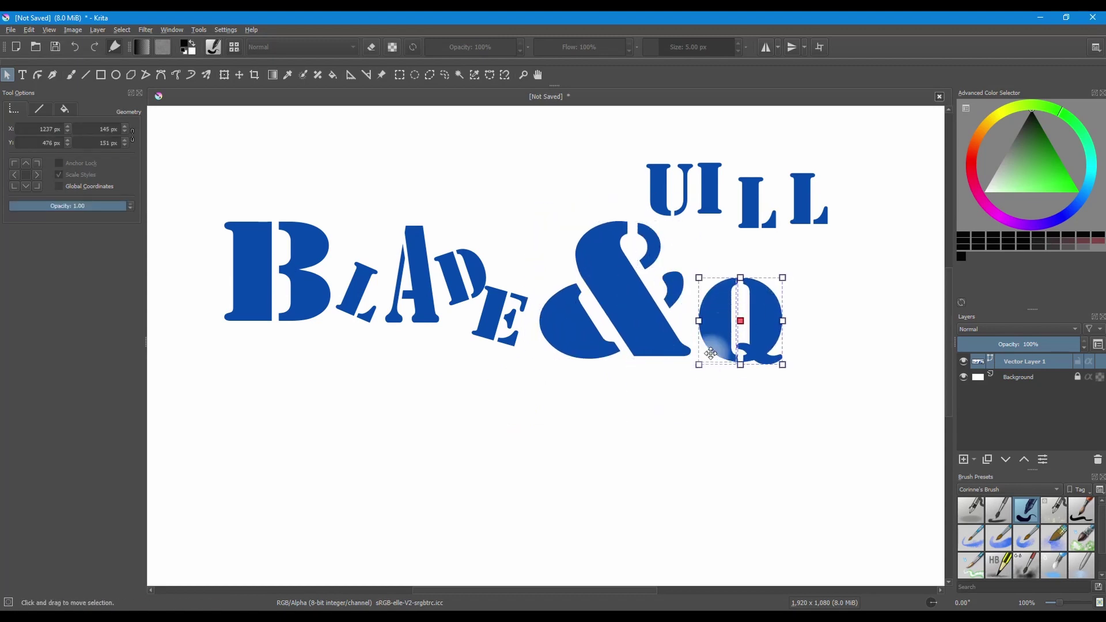
mouse_move(696, 373)
left_mouse_down()
mouse_move(662, 407)
mouse_move(686, 392)
left_mouse_up()
left_click_drag(715, 173, 813, 332)
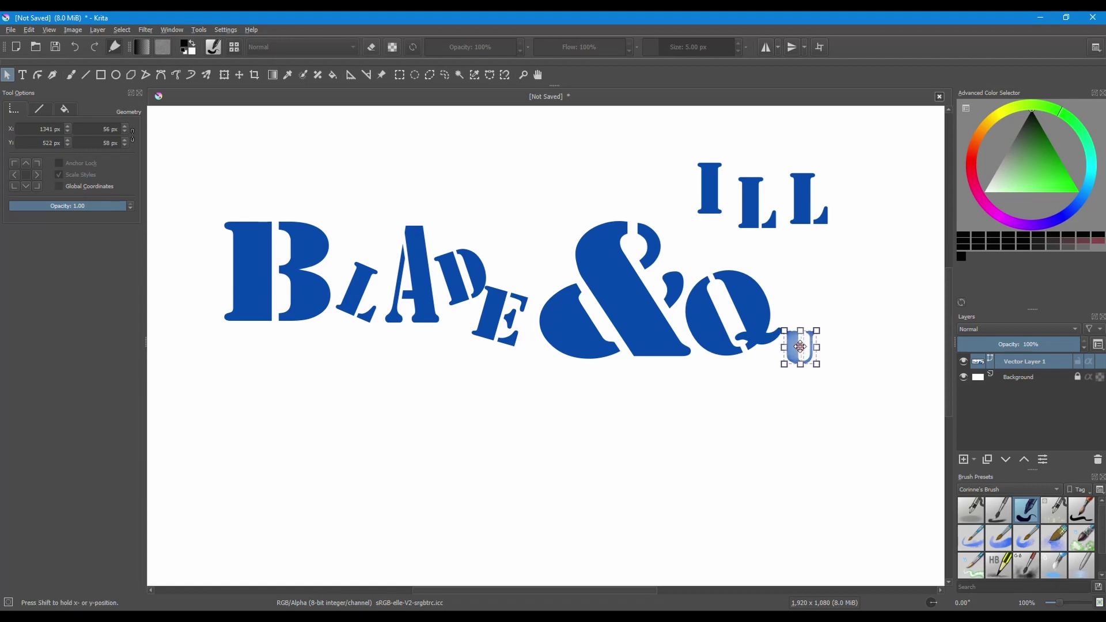
left_click_drag(715, 196, 836, 340)
left_click(611, 299)
left_click_drag(662, 217, 643, 266)
Step: Shift Q, U and I left and set both L's beside them, stretching one taller
left_click_drag(719, 330, 861, 403)
left_click_drag(672, 254, 885, 421)
left_click_drag(748, 309, 722, 312)
left_click_drag(749, 201, 838, 329)
left_click_drag(864, 299, 863, 254)
left_click(807, 199)
left_click_drag(807, 199, 899, 331)
left_click(852, 522)
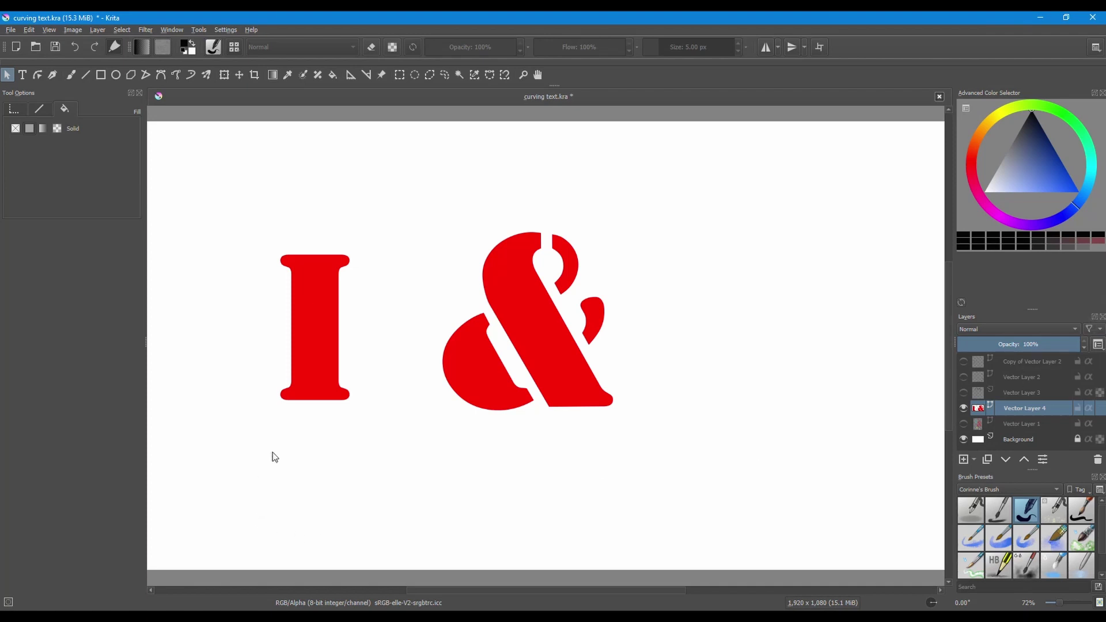
Step: Fill the letter I with blue after trying green, crimson and yellow
left_click(308, 322)
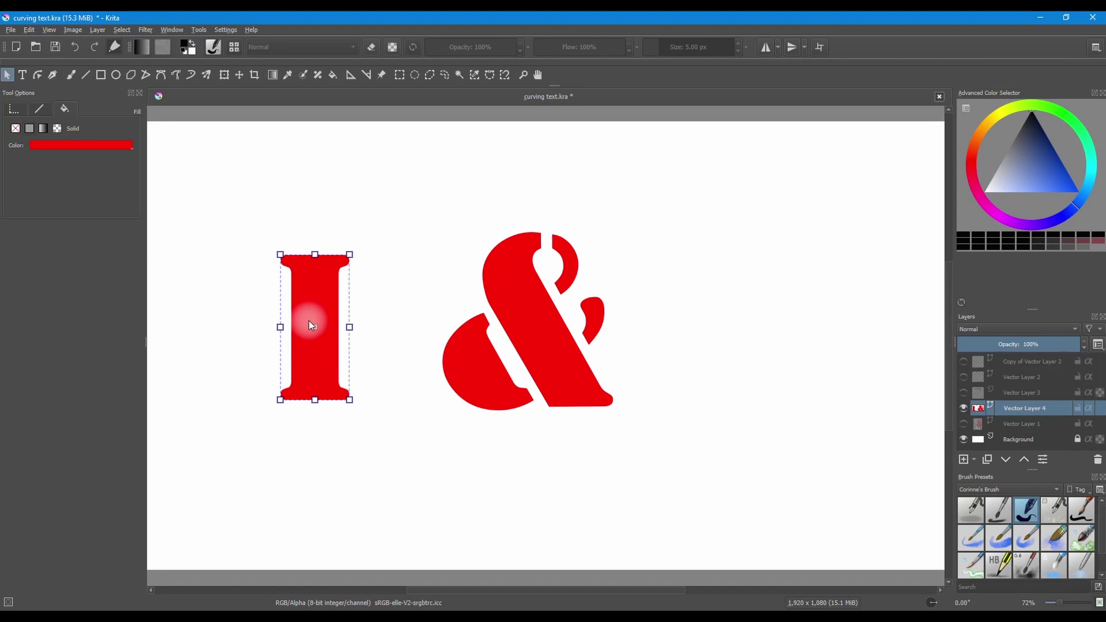
left_click(1061, 185)
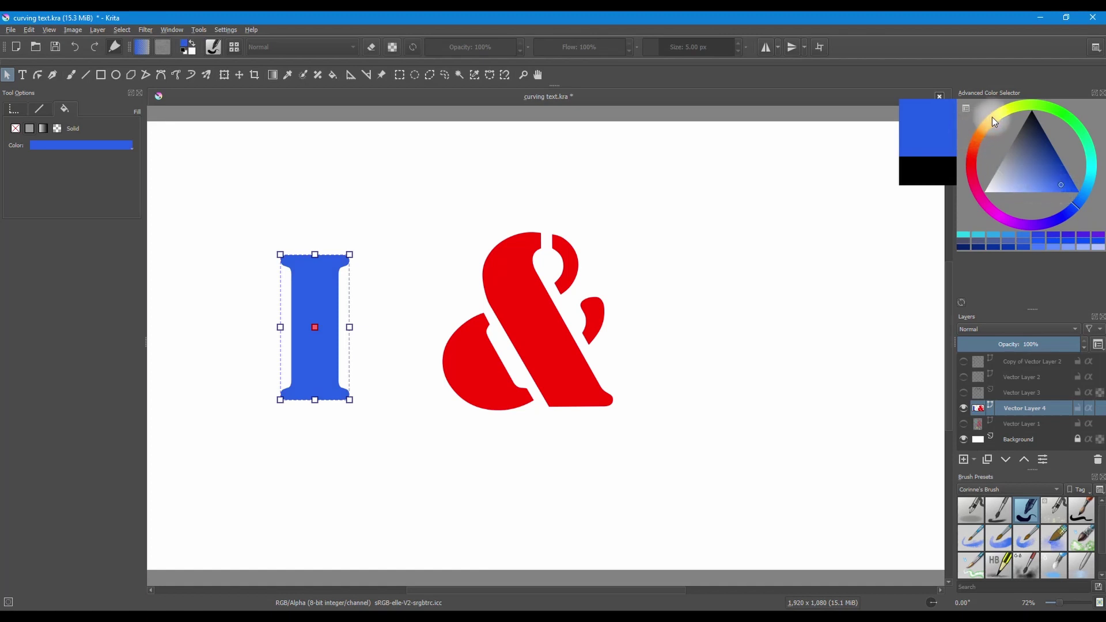
left_click(1057, 109)
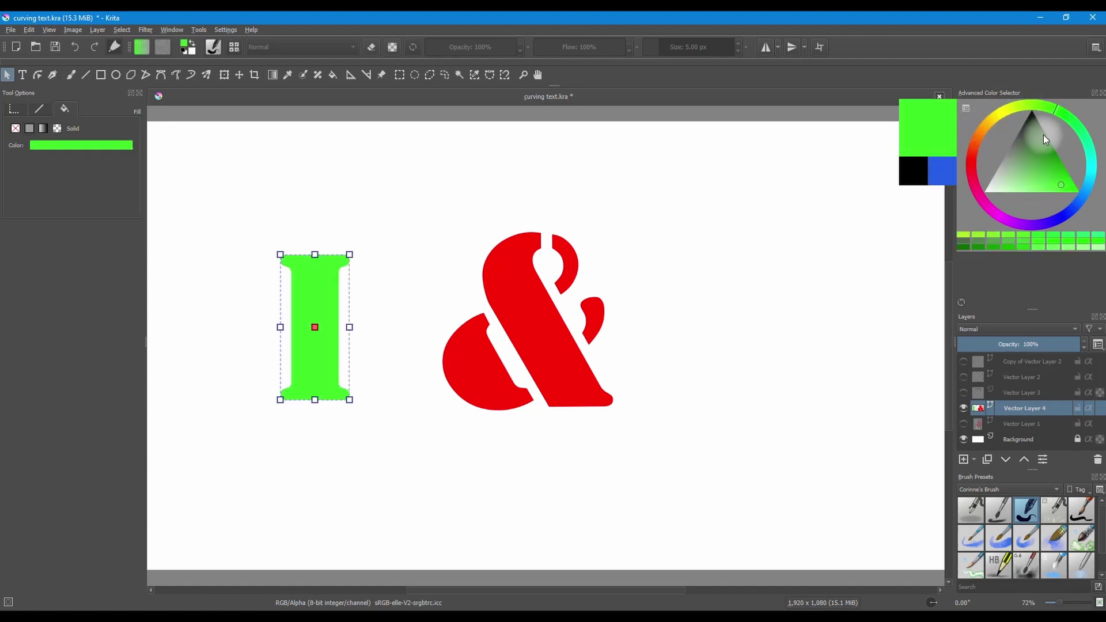
left_click(968, 177)
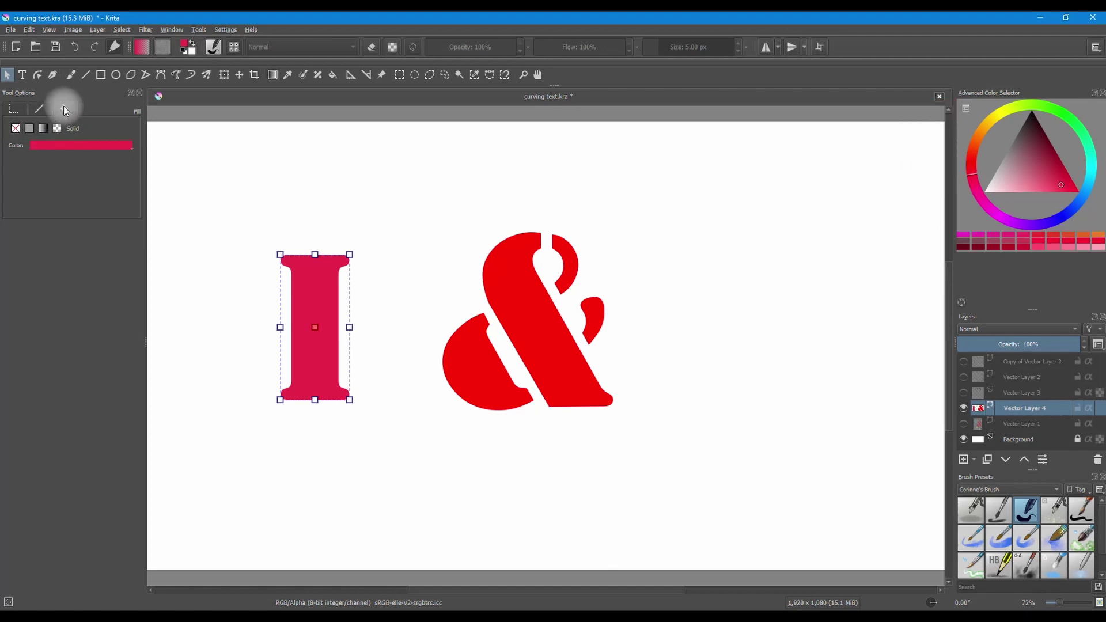
left_click(60, 145)
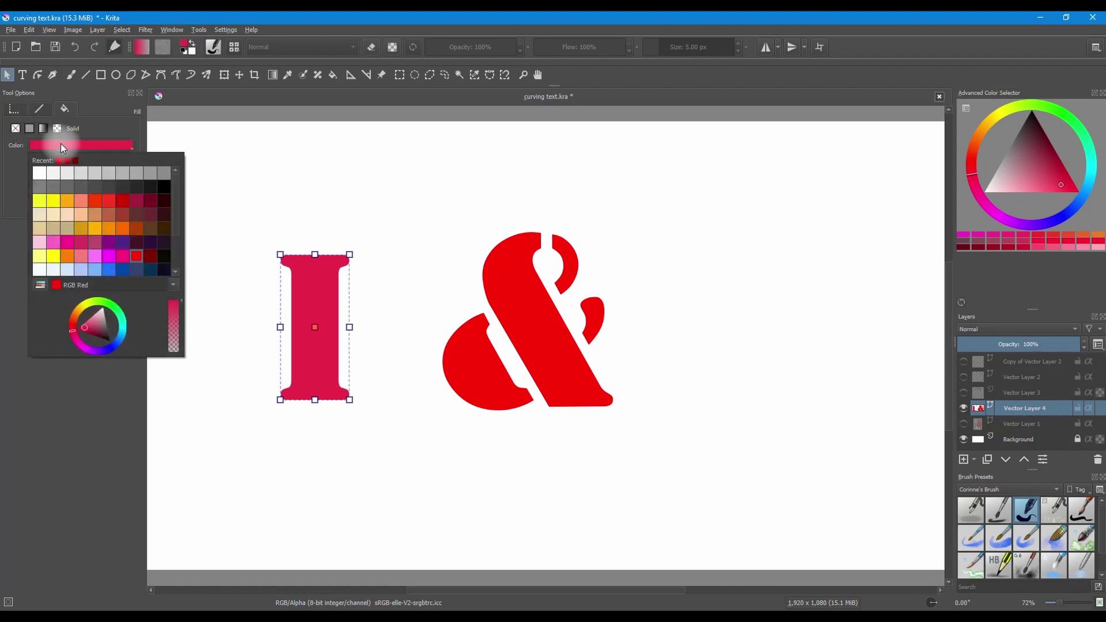
left_click(93, 229)
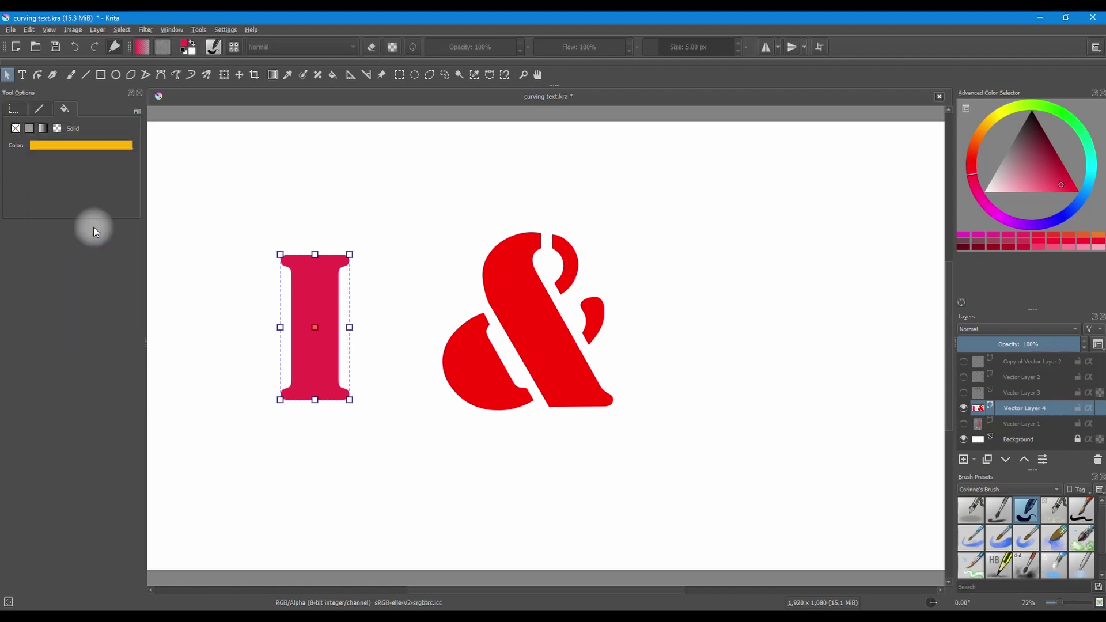
left_click(74, 145)
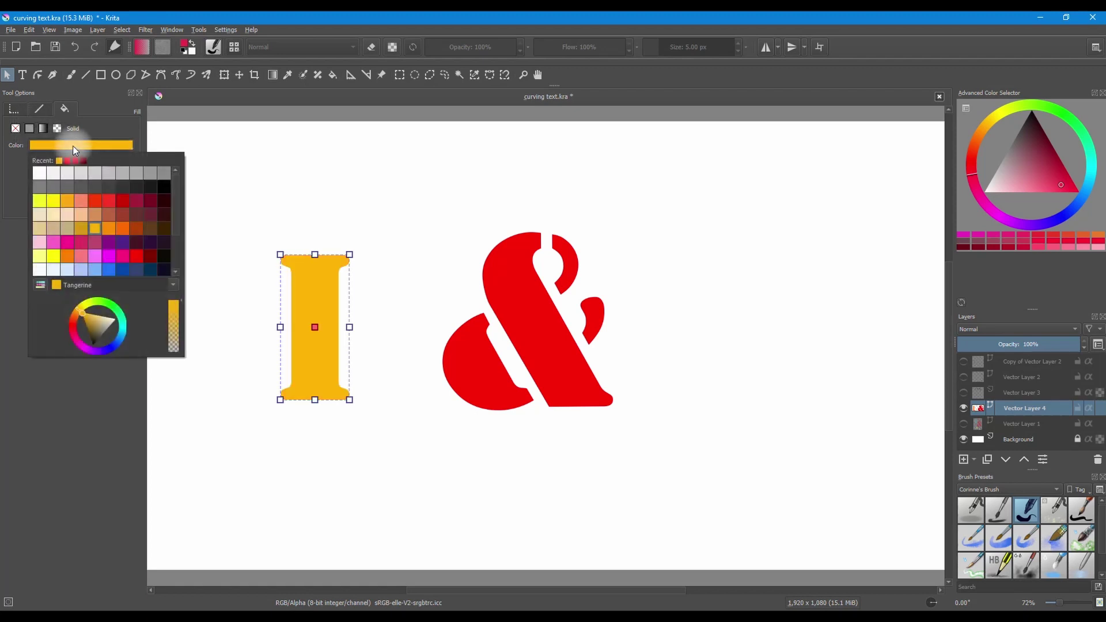
left_click(107, 269)
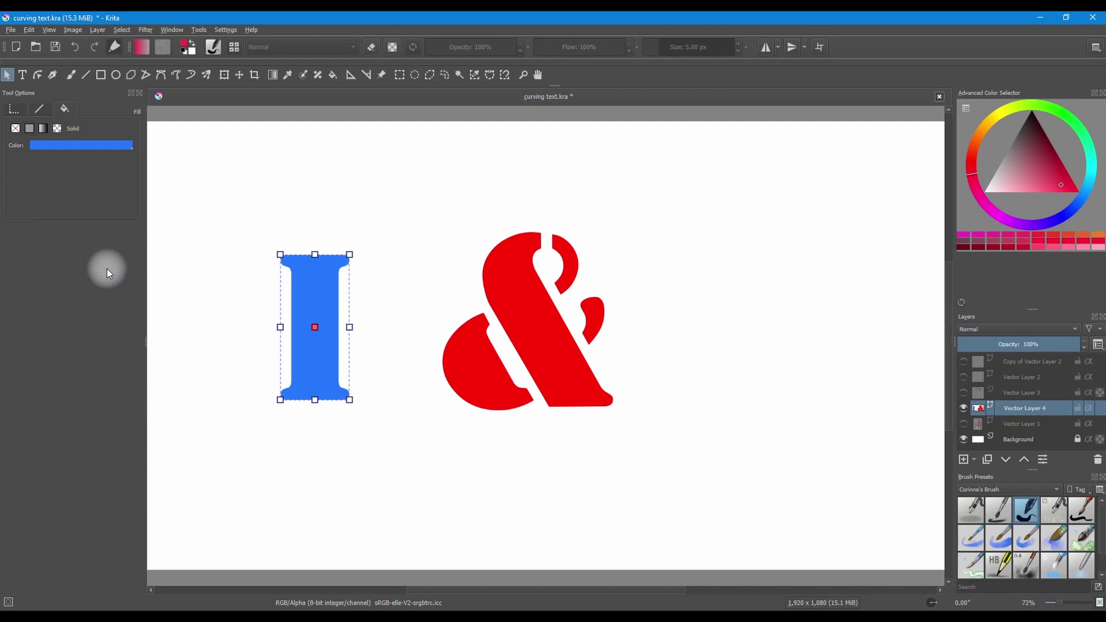
Step: Give the ampersand a solid red fill, then try orange and light blue shades
left_click(530, 324)
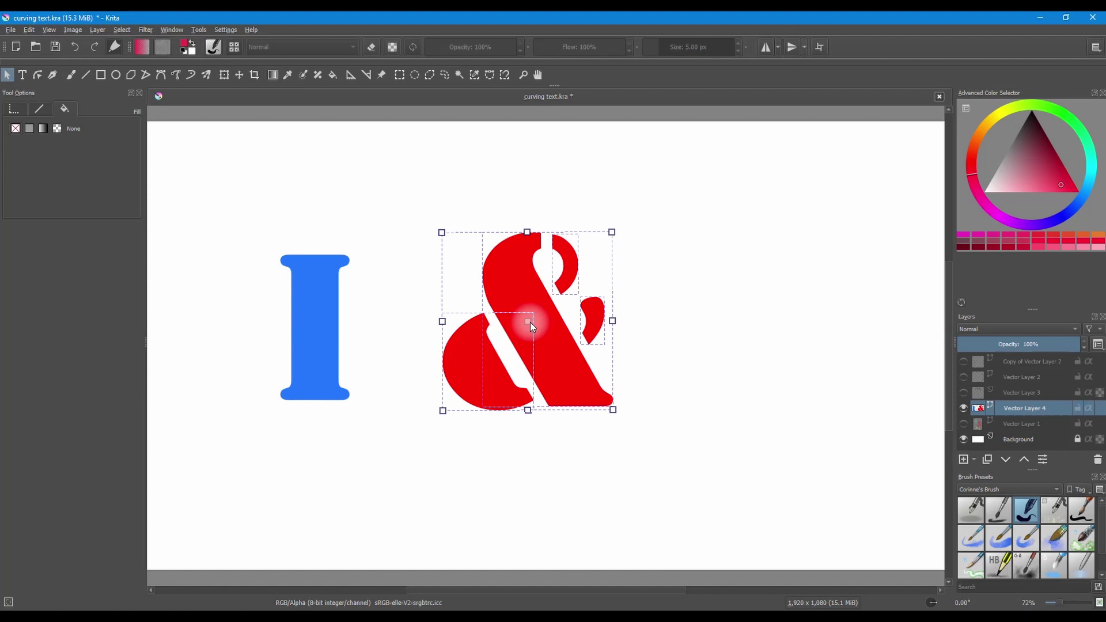
left_click(29, 128)
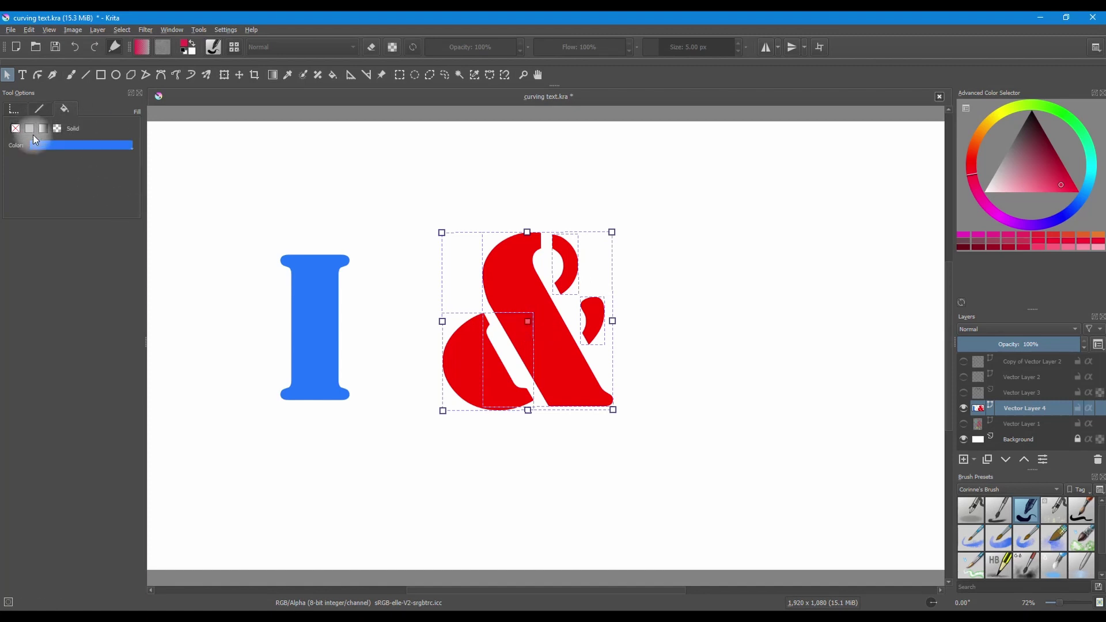
left_click(63, 144)
left_click(94, 202)
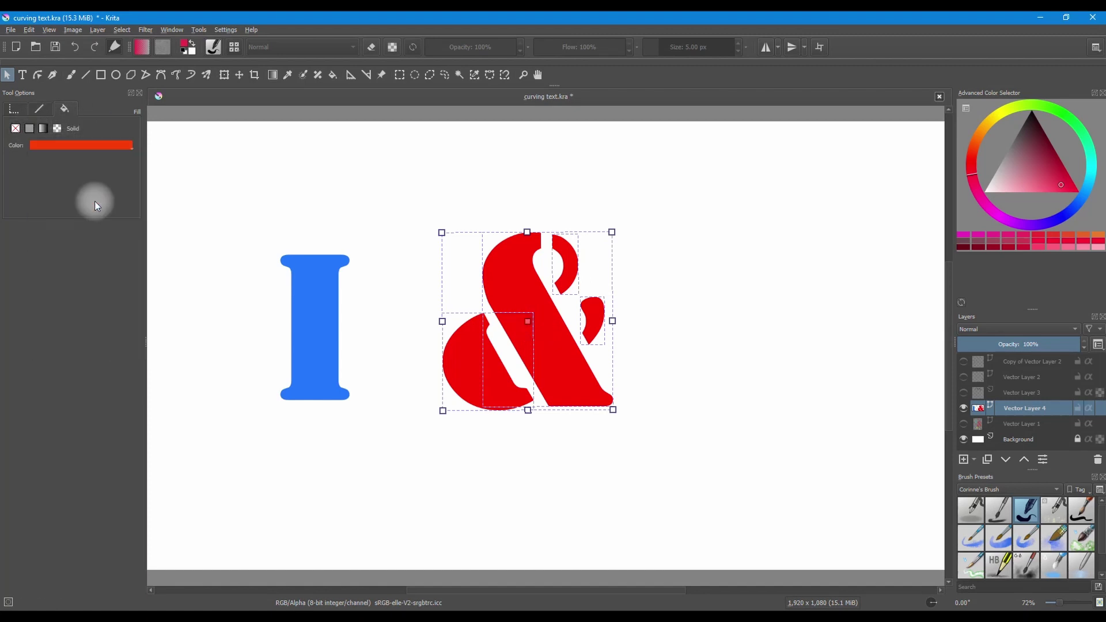
left_click_drag(974, 142, 982, 150)
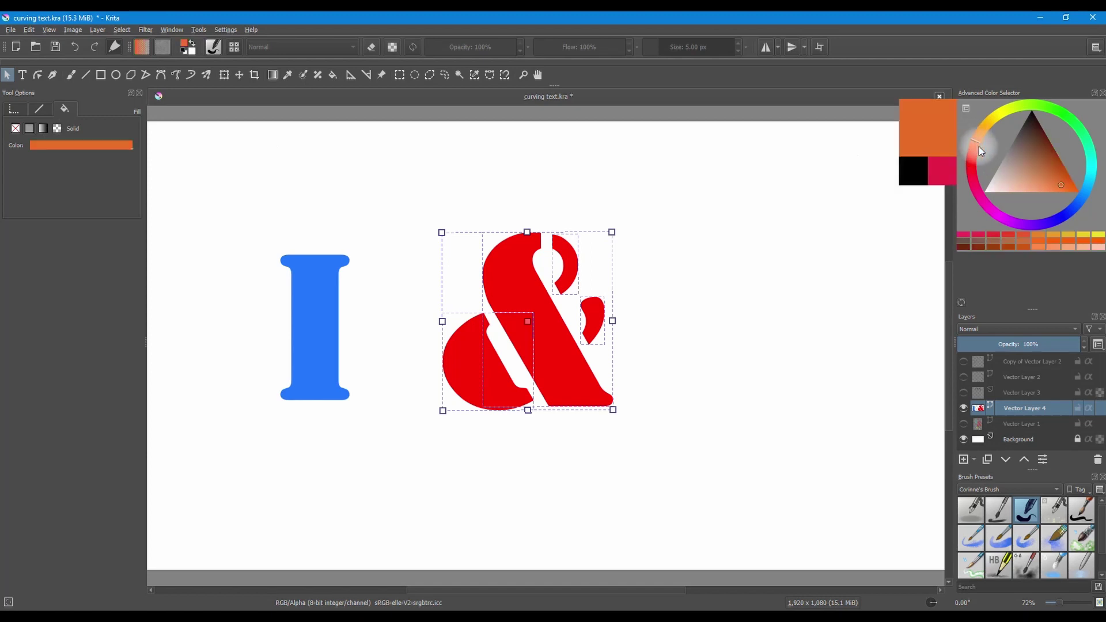
left_click_drag(1059, 181, 1047, 157)
left_click(1084, 194)
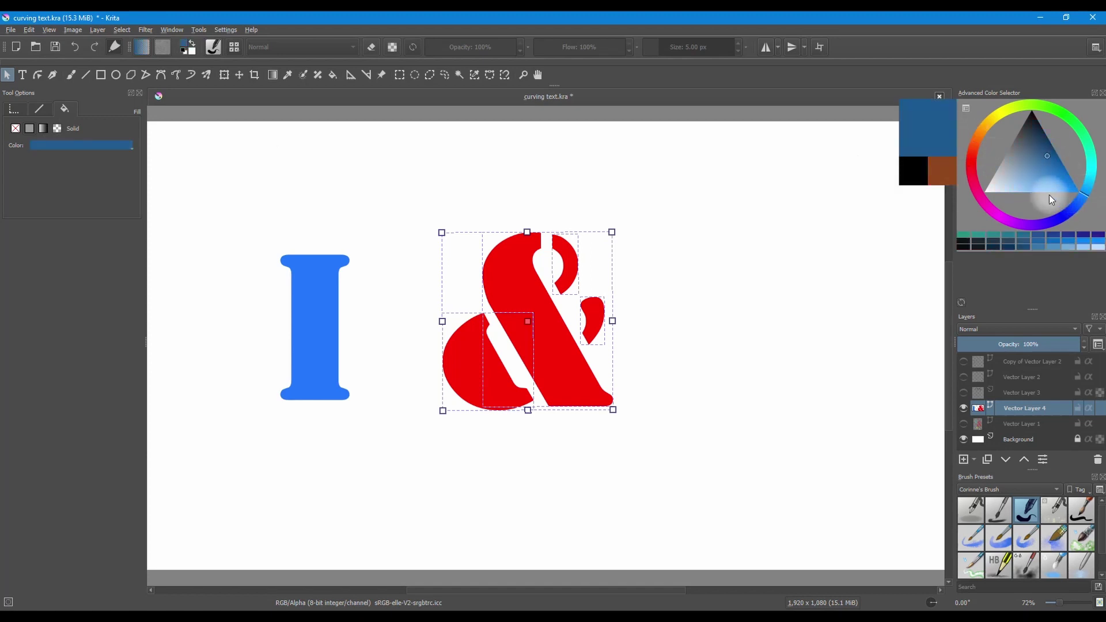
left_click_drag(1049, 195, 1040, 182)
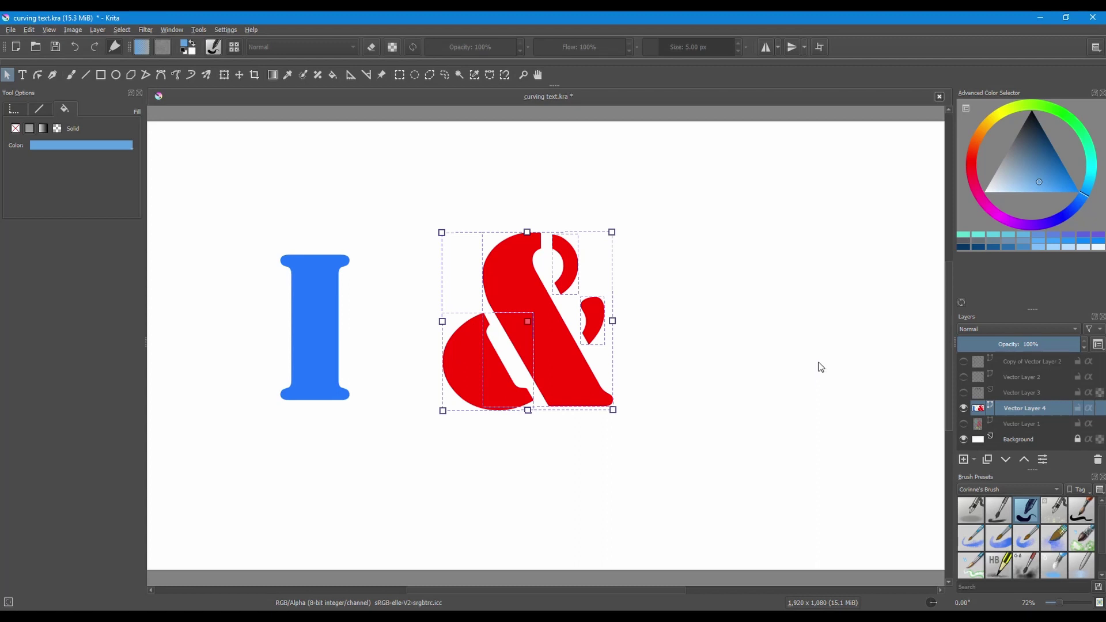
right_click(506, 349)
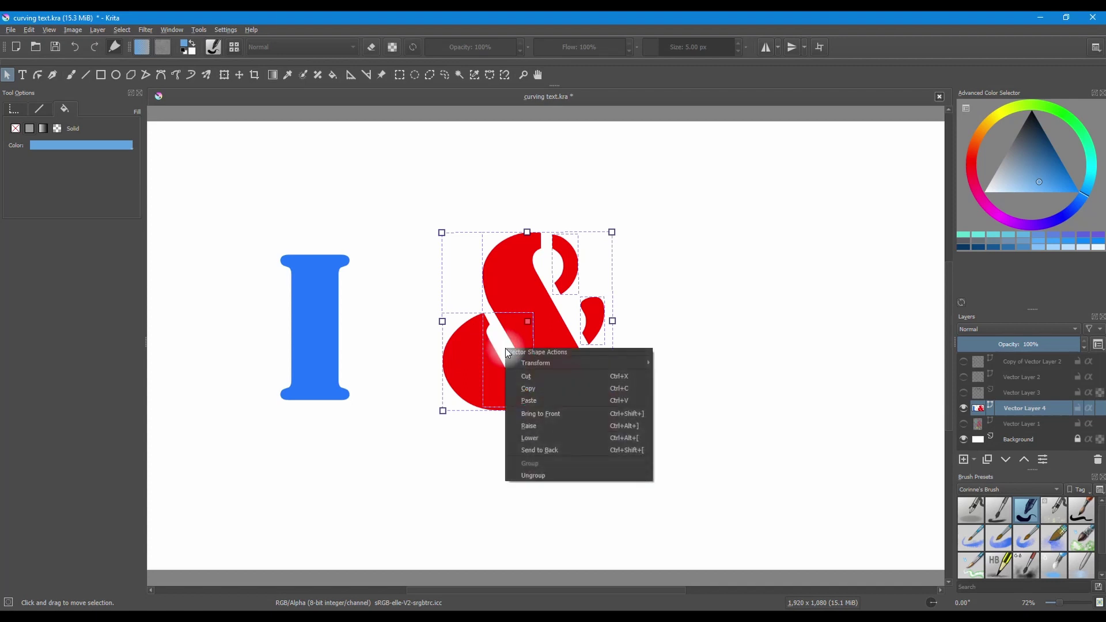
Step: Ungroup the ampersand and, after trying several colours, fill it light blue
left_click(556, 475)
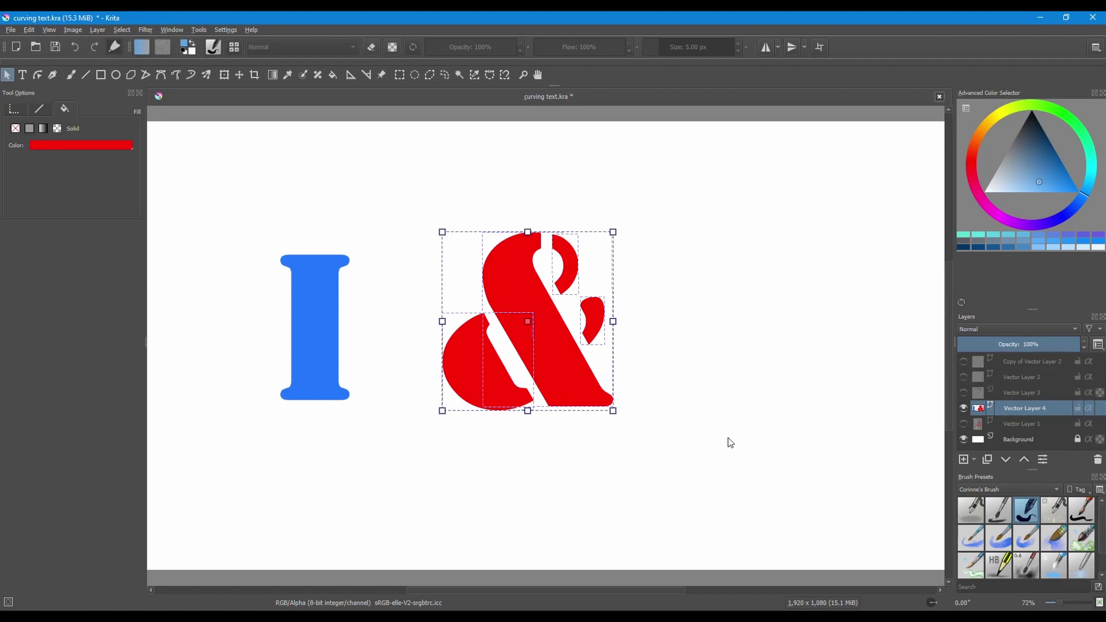
left_click(1064, 186)
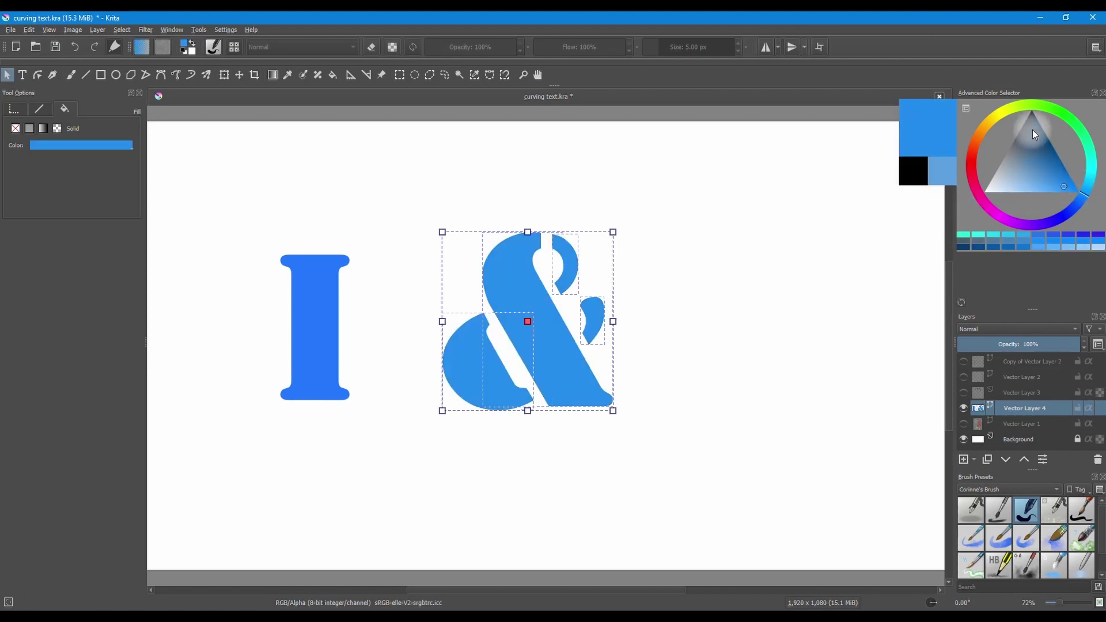
left_click(973, 140)
left_click(1036, 156)
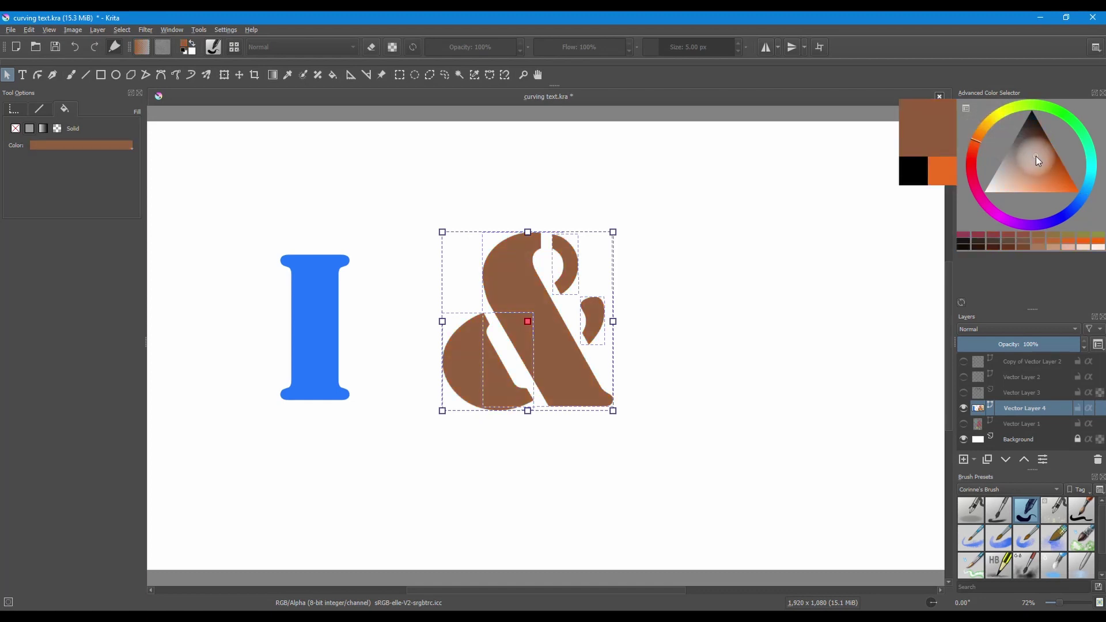
left_click(87, 146)
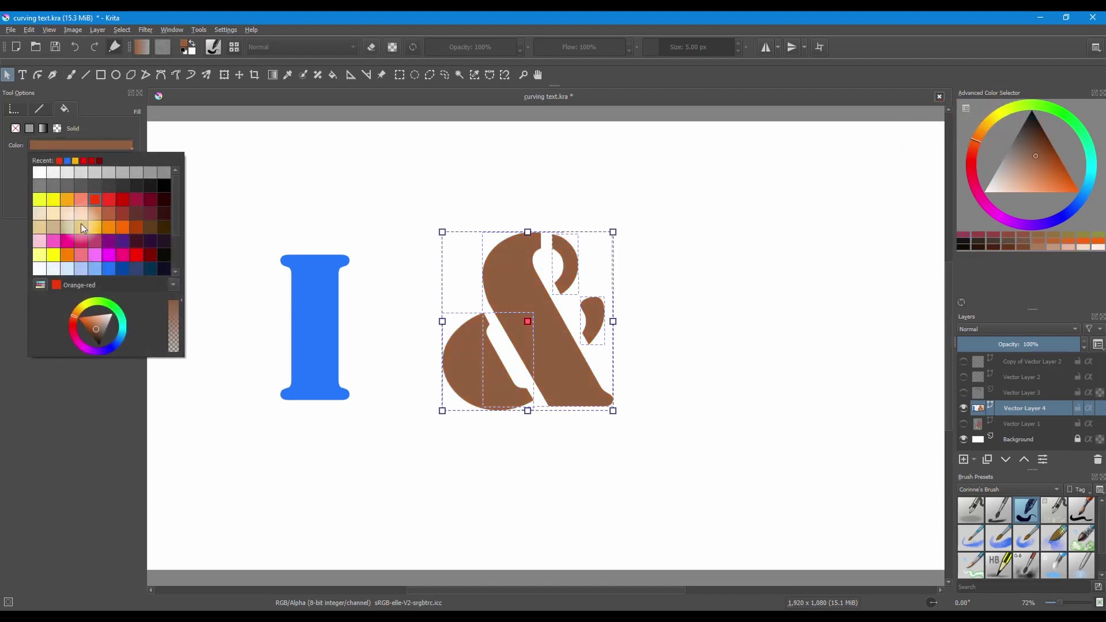
left_click(80, 239)
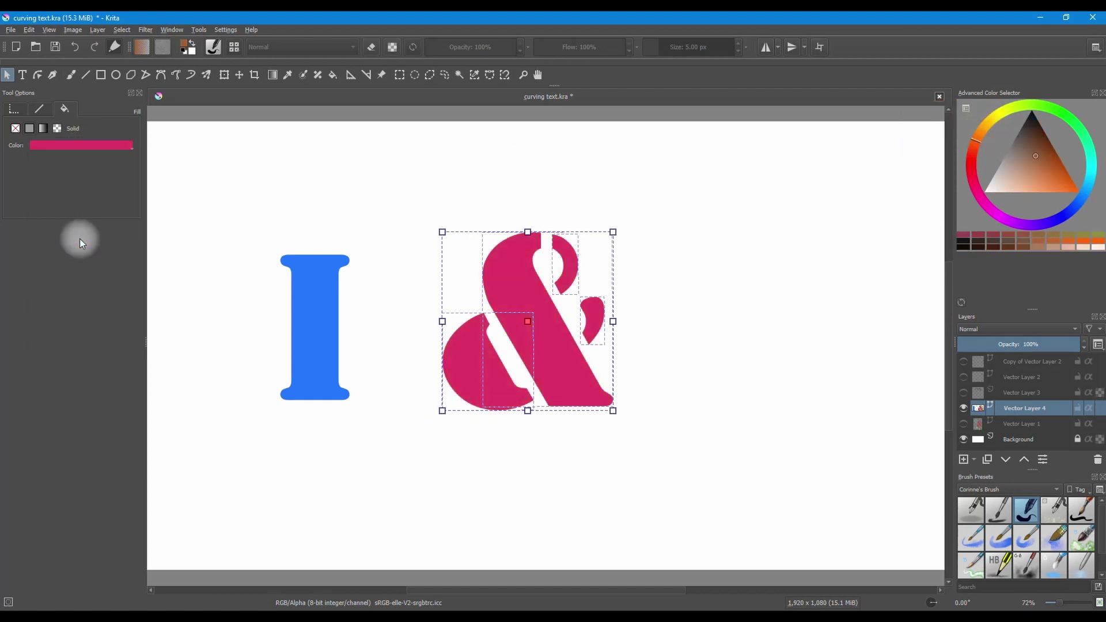
left_click(110, 144)
left_click(164, 215)
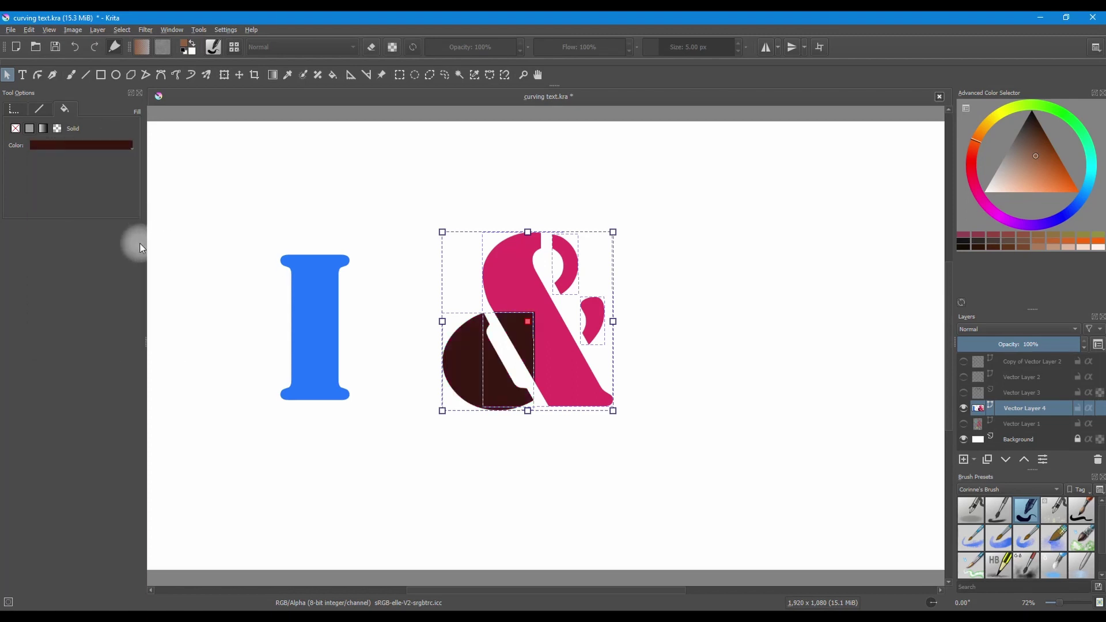
left_click(66, 146)
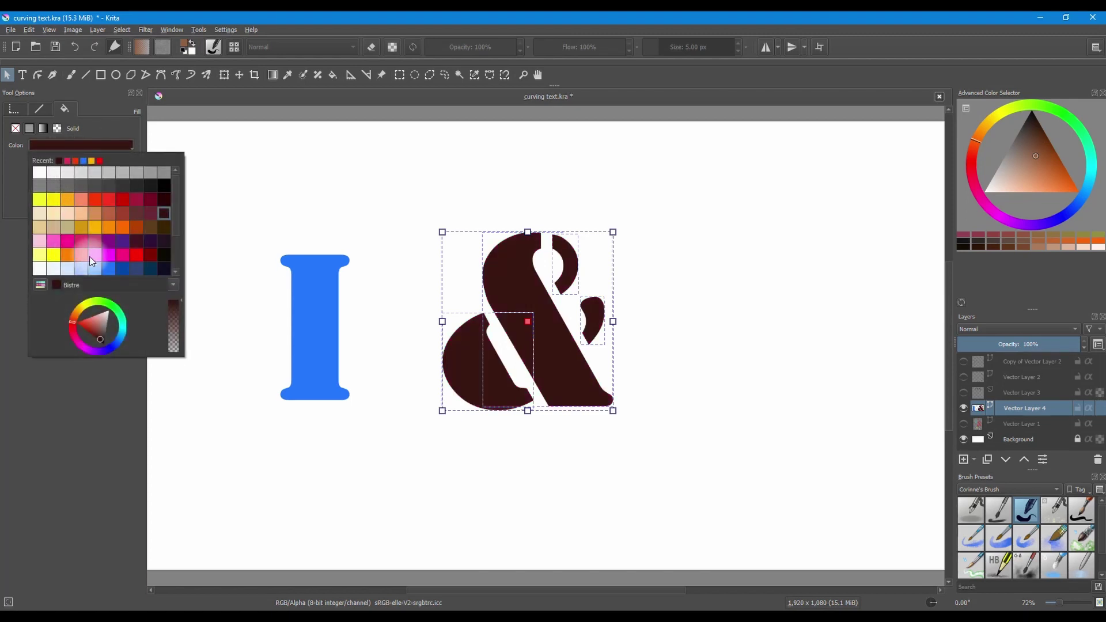
left_click(109, 270)
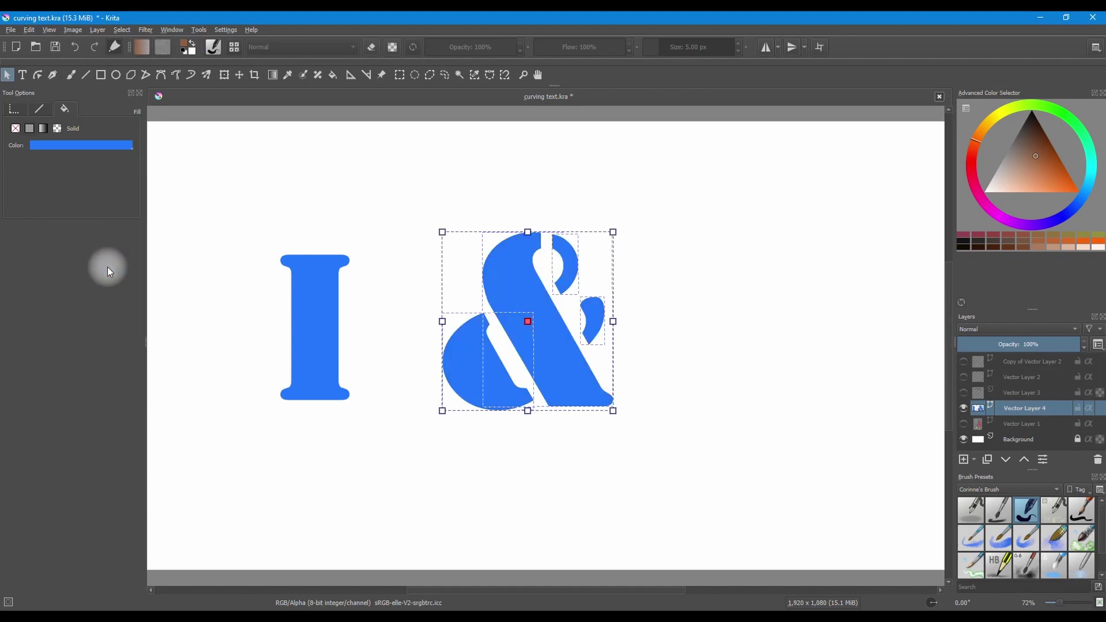
Step: Group the ampersand pieces into one shape, then deselect it
right_click(541, 363)
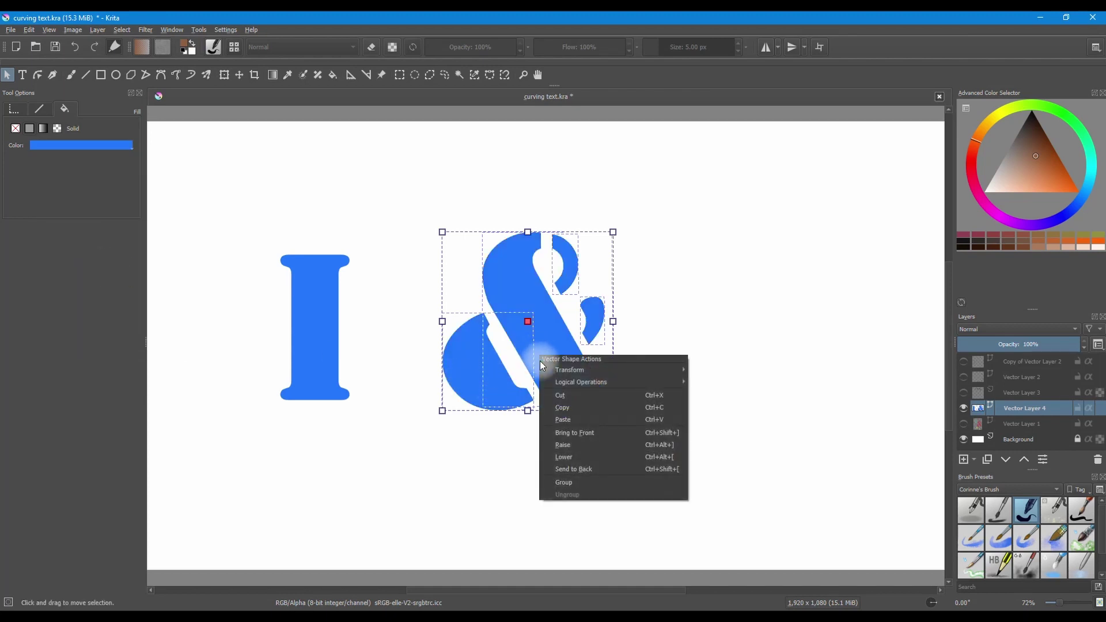
left_click(564, 482)
left_click(707, 470)
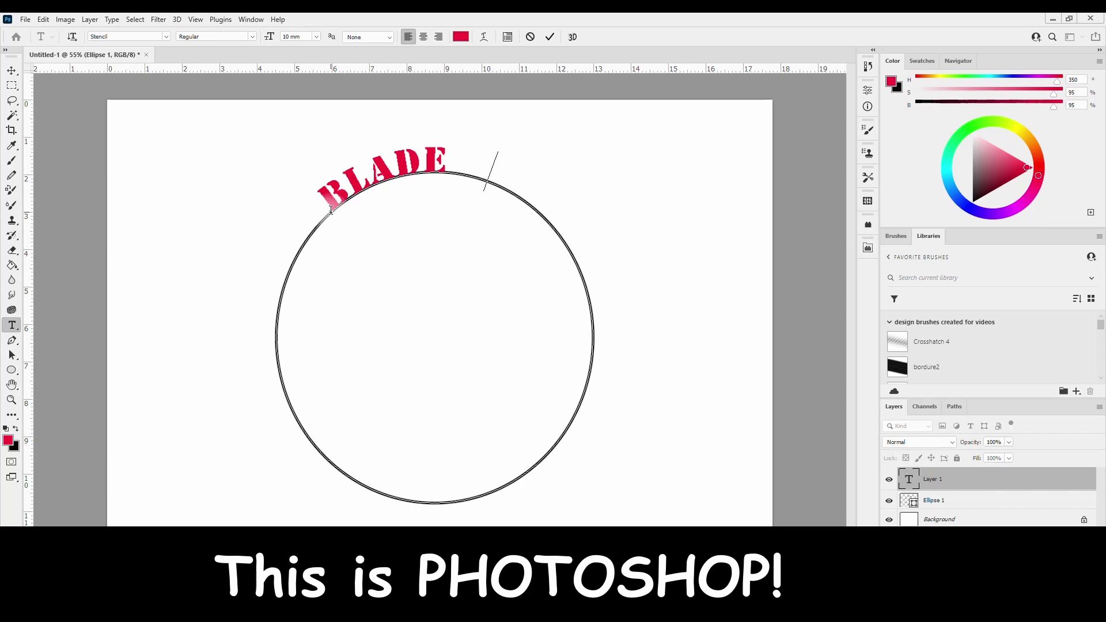
Step: Finish typing QUILL on the circle path and recolour all the lettering blue
type("QUILL")
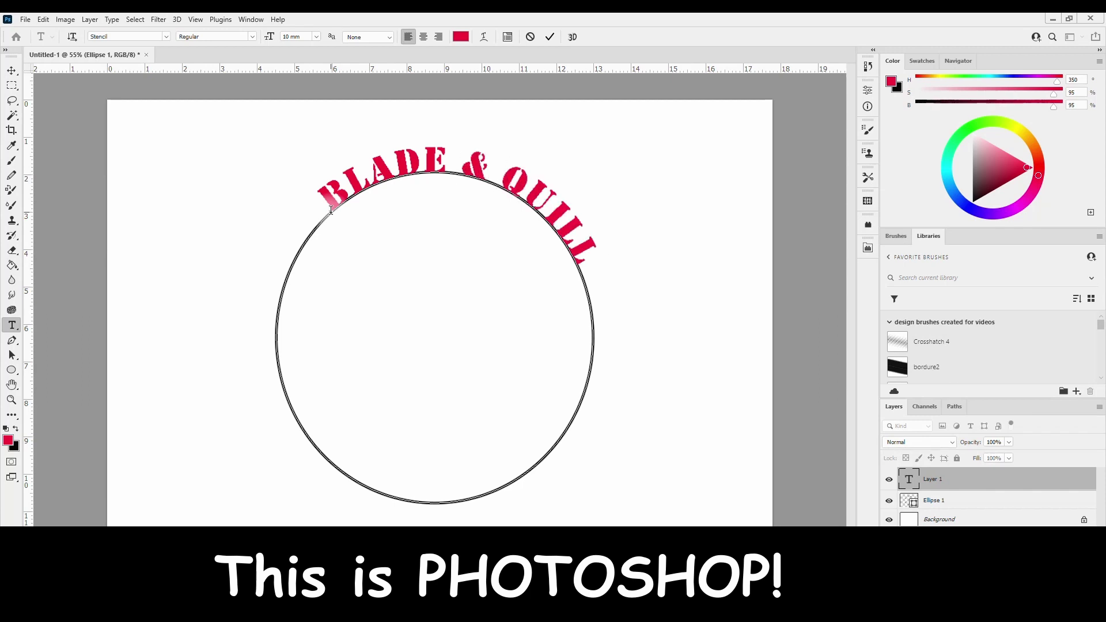
left_click_drag(332, 197, 600, 259)
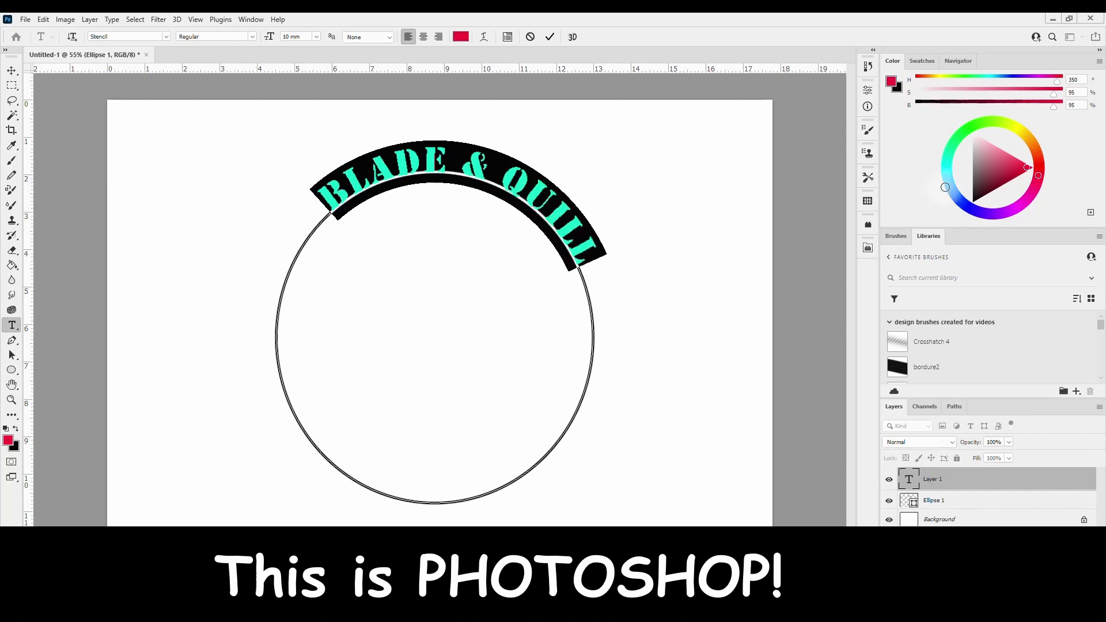
left_click(945, 187)
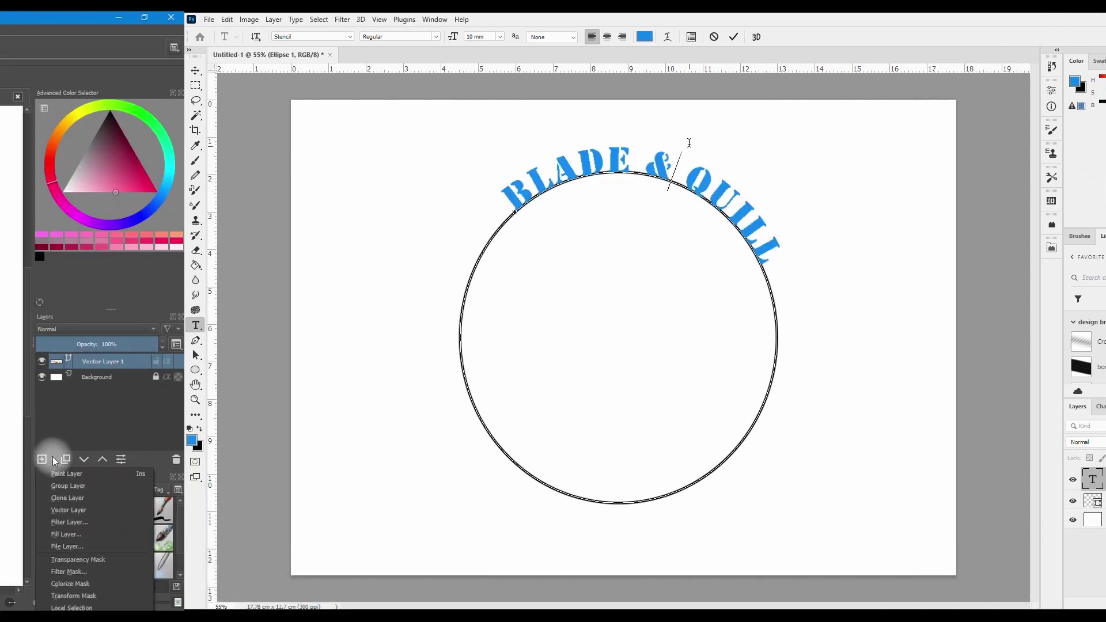
Step: On a new vector layer, draw a black 601 × 589 px circle outline over the letters
left_click(58, 510)
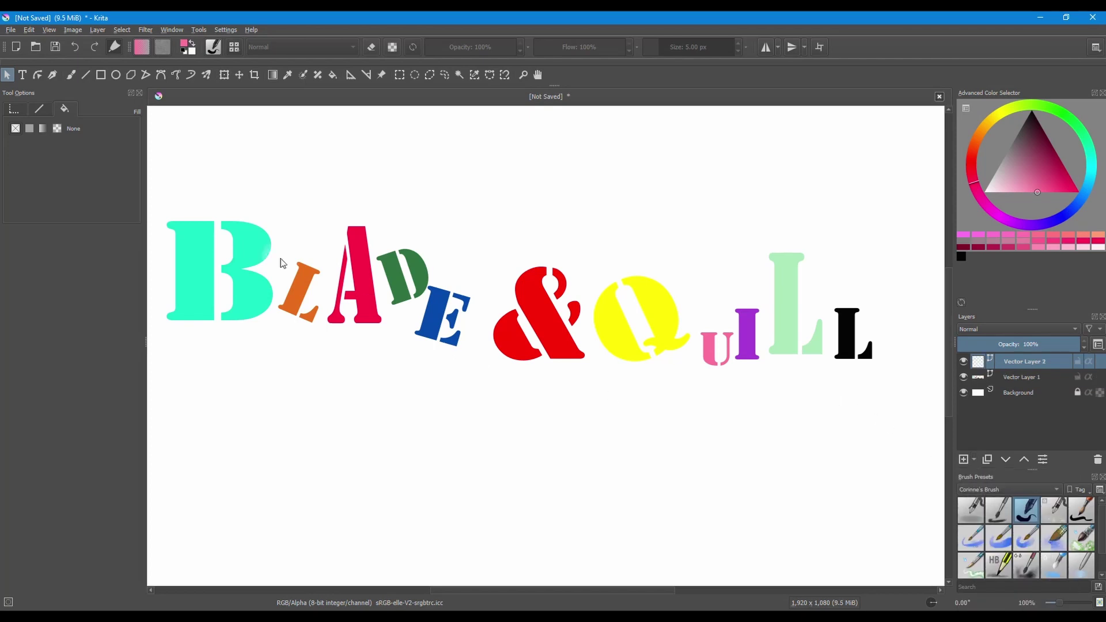
left_click(116, 75)
key("d")
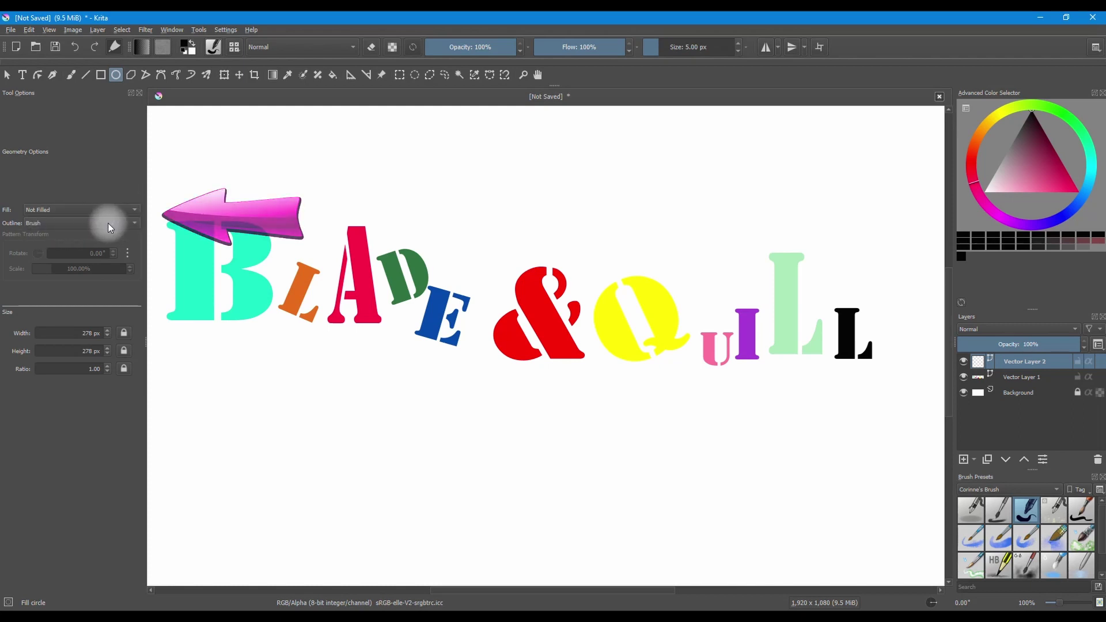
mouse_move(334, 172)
left_mouse_down()
mouse_move(528, 395)
mouse_move(631, 460)
mouse_move(681, 510)
left_mouse_up()
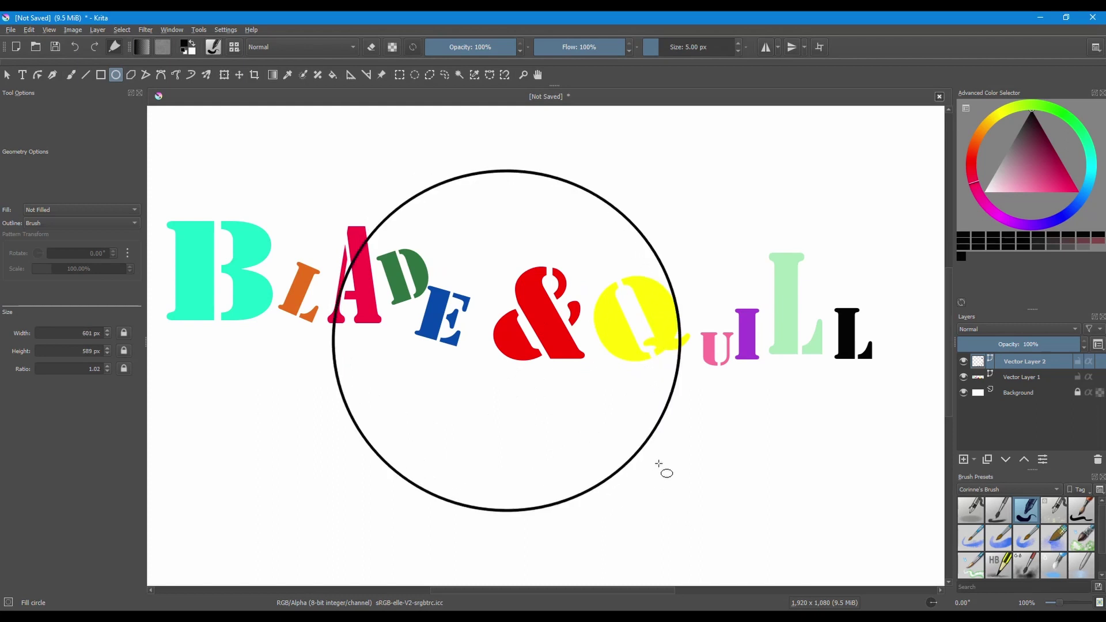
left_click(1023, 377)
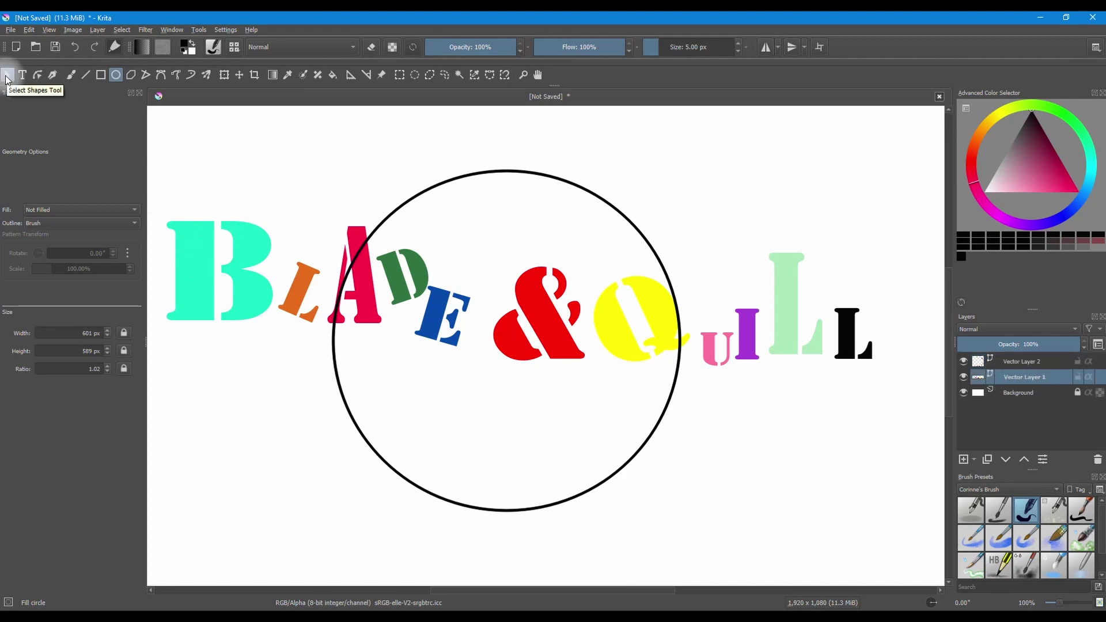
Step: Move and tilt the B, L, A, D and E letters along the top of the circle
left_click(7, 75)
left_click(247, 255)
left_click_drag(247, 255, 380, 184)
left_click_drag(409, 144, 371, 124)
left_click(299, 294)
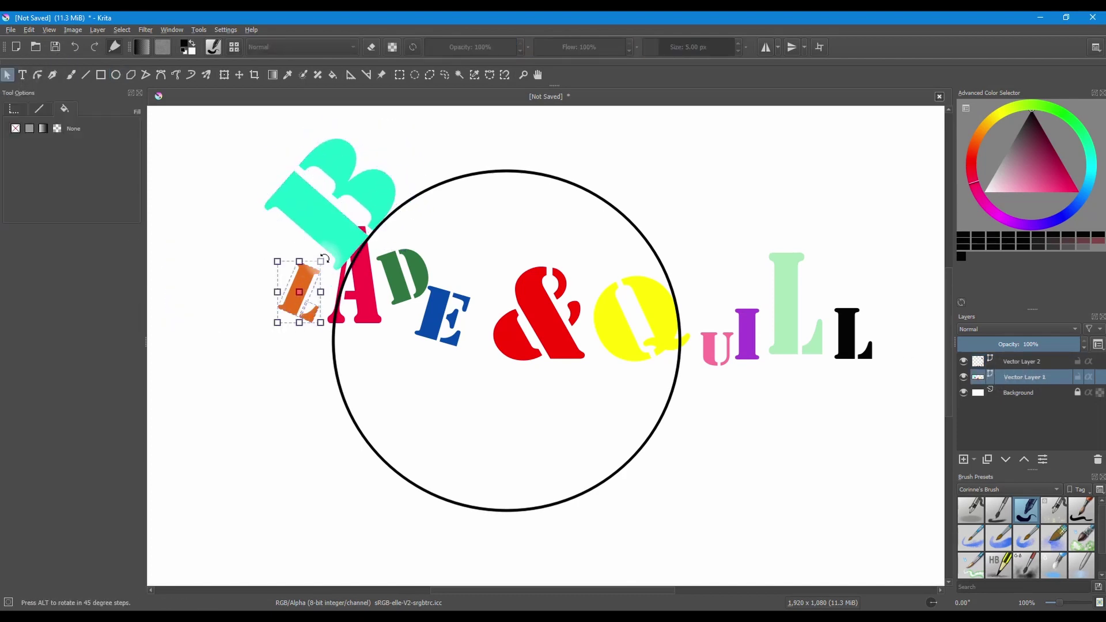
left_click_drag(311, 300, 434, 164)
left_click(353, 288)
left_click_drag(353, 288, 448, 154)
scroll(448, 155, "down", 2)
scroll(470, 141, "up", 1)
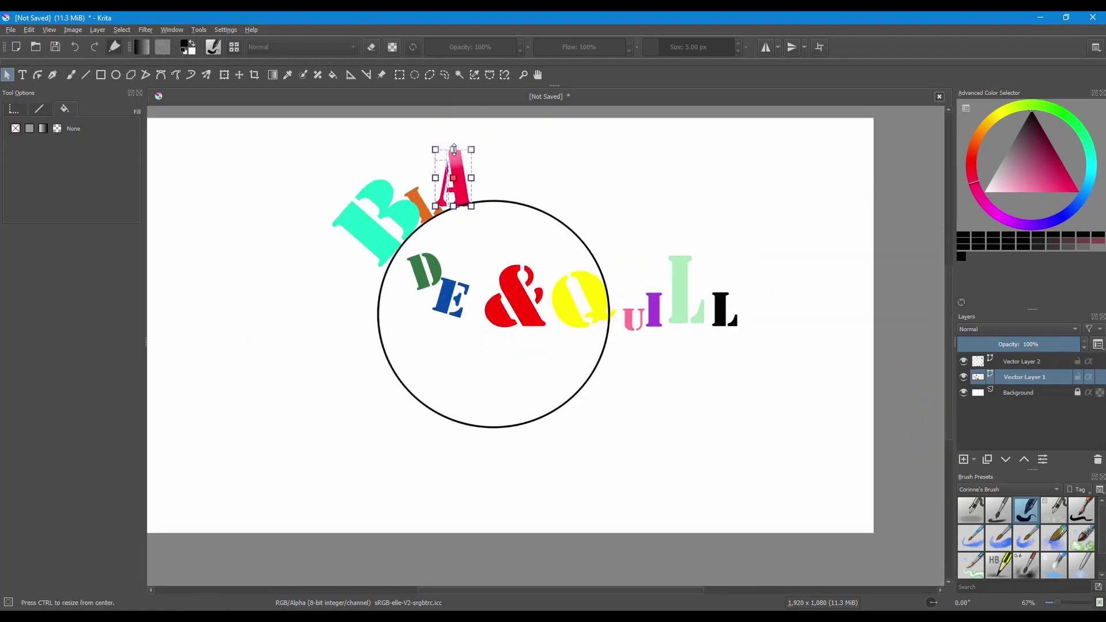
scroll(474, 365, "up", 3)
scroll(474, 365, "down", 2)
left_click_drag(429, 311, 529, 172)
left_click_drag(470, 351, 579, 183)
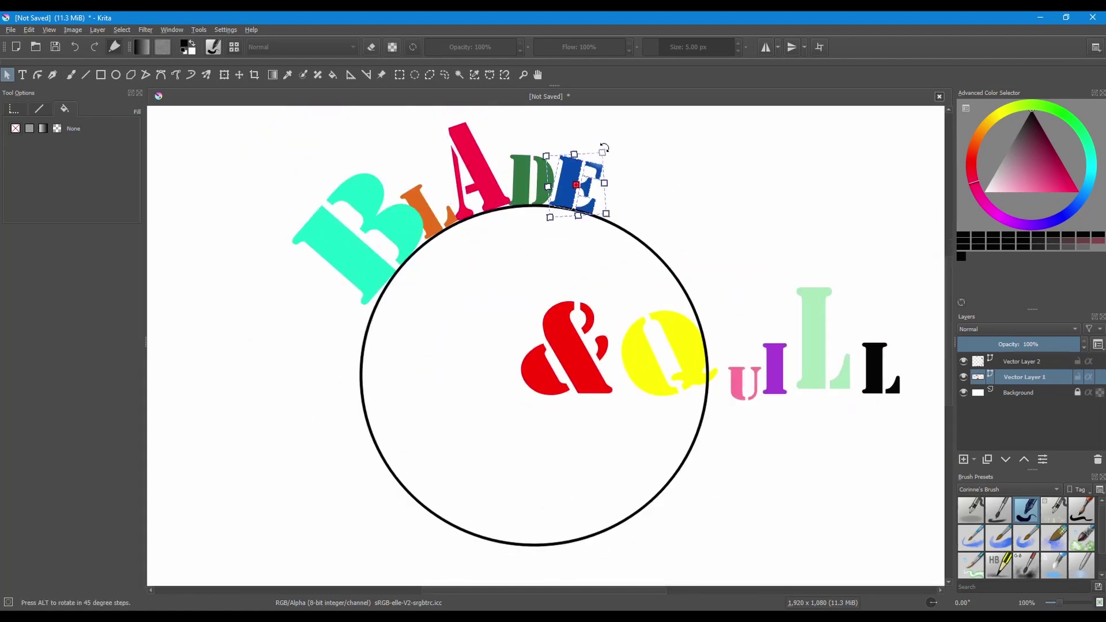
Step: Drag the Q, U, I and L letters of QUILL below the circle
left_click_drag(533, 346, 493, 342)
left_click_drag(663, 353, 395, 531)
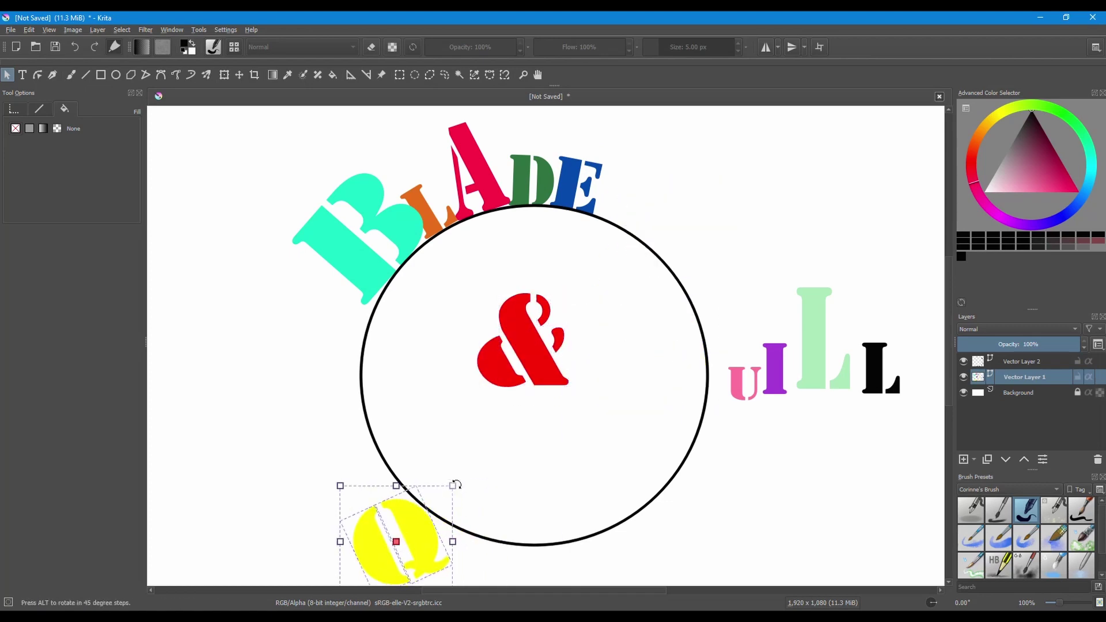
left_click_drag(458, 486, 469, 563)
scroll(530, 440, "down", 2)
left_click_drag(745, 317, 459, 484)
left_click_drag(778, 306, 499, 502)
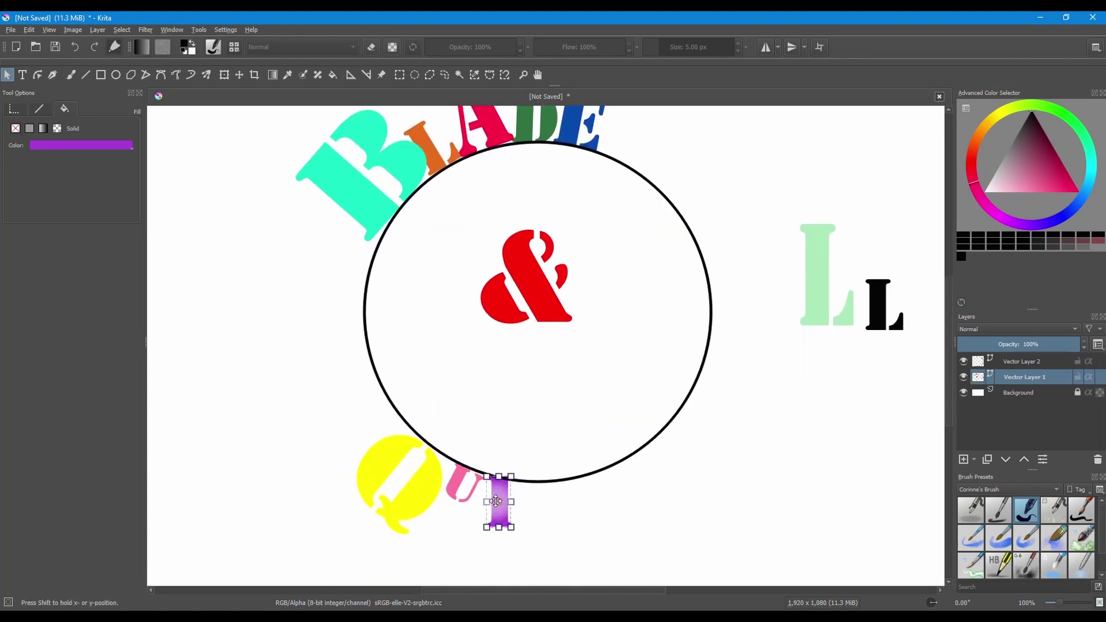
left_click_drag(817, 277, 537, 533)
left_click_drag(883, 308, 676, 451)
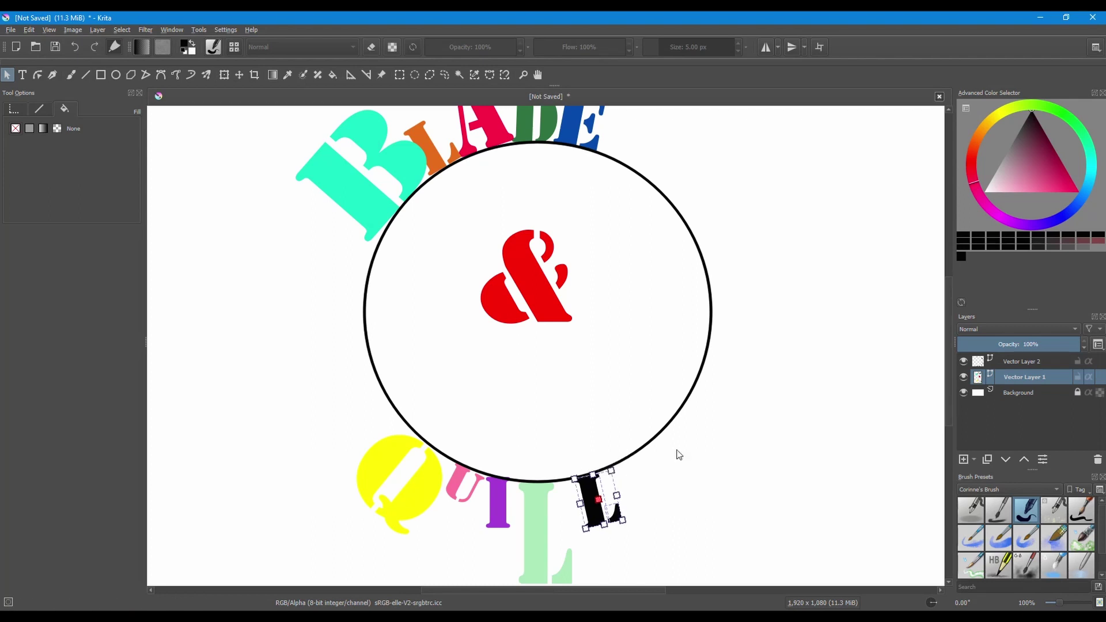
scroll(760, 357, "down", 1)
Step: Rotate the Q and settle the green L to follow the circle's bottom curve
left_click(479, 481)
left_click_drag(480, 482, 468, 507)
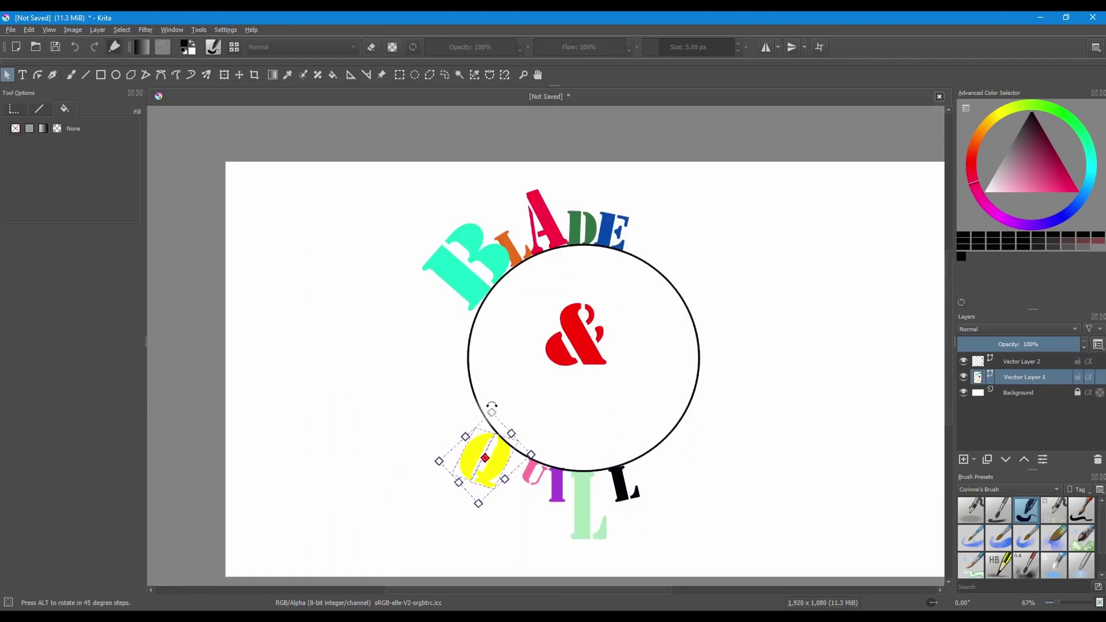
left_click(709, 476)
left_click(581, 502)
left_click_drag(579, 497, 554, 495)
left_click(533, 481)
left_click(709, 488)
Step: Enlarge the red ampersand to fill the centre of the circle
left_click(576, 334)
left_click_drag(606, 302, 647, 277)
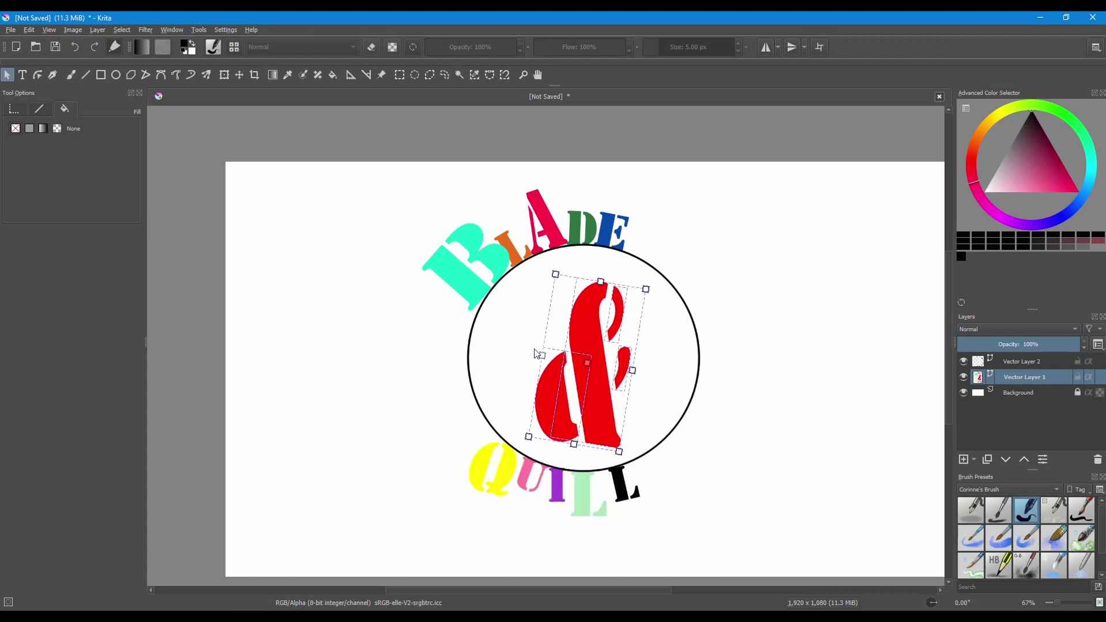
left_click_drag(548, 360, 574, 353)
left_click(766, 365)
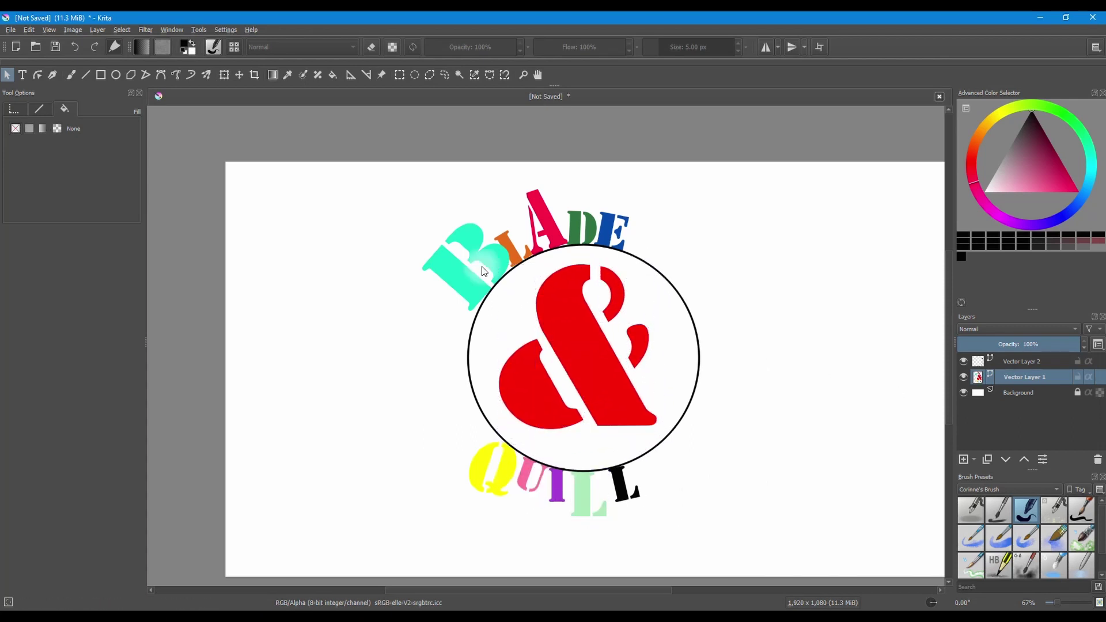
left_click(507, 245)
scroll(558, 281, "up", 2)
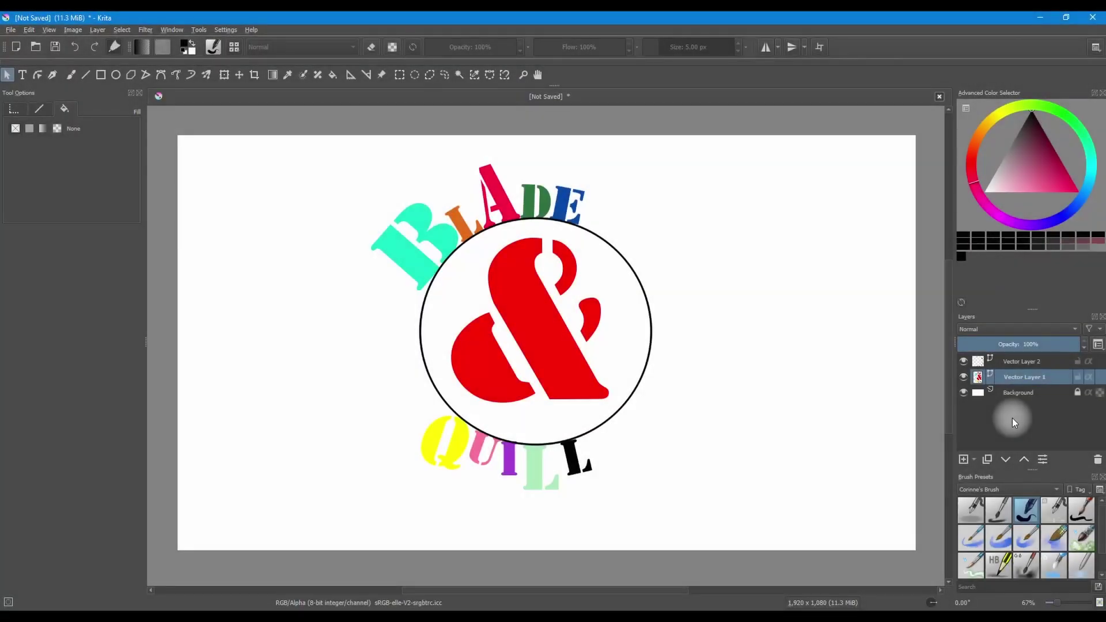
Step: Hide Vector Layers 1 and 2, add Vector Layer 3, and draw a text box in the upper canvas
left_click(963, 377)
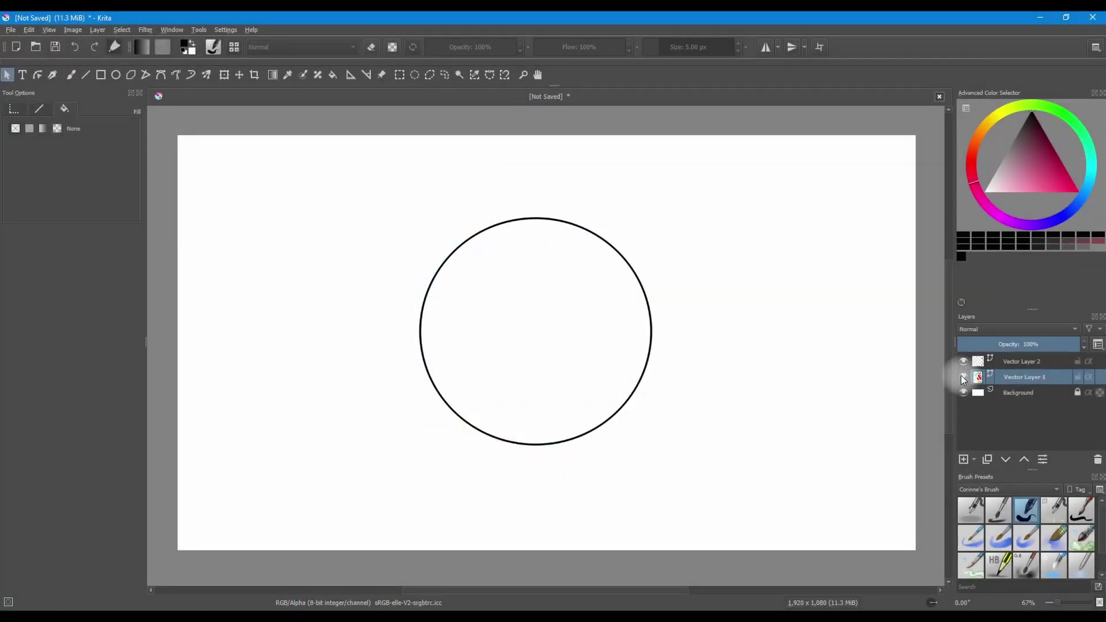
left_click(963, 361)
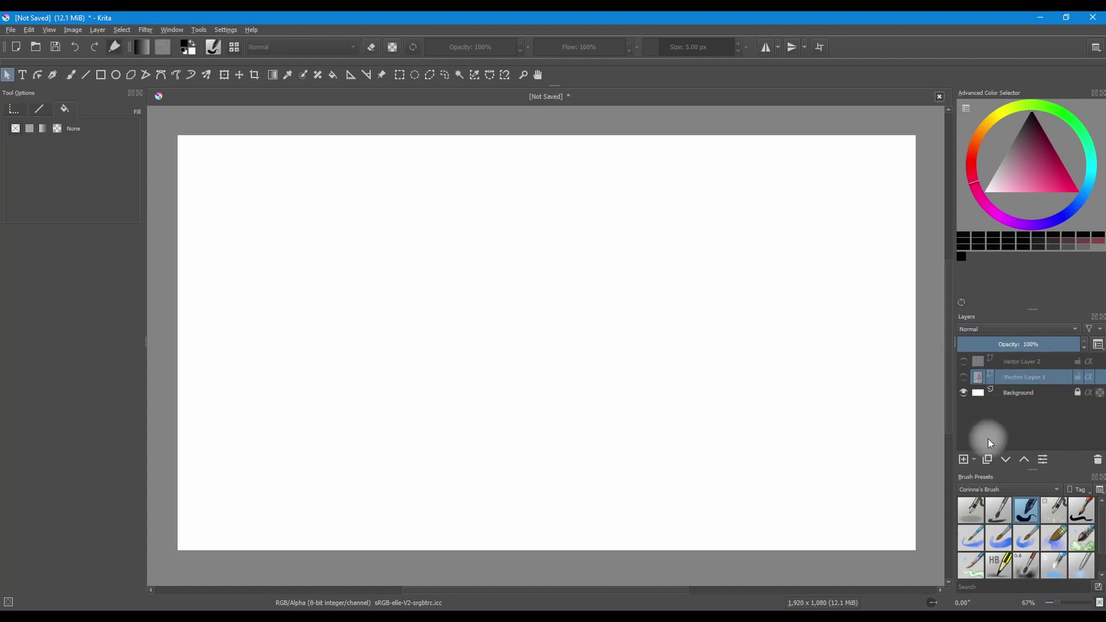
left_click(973, 459)
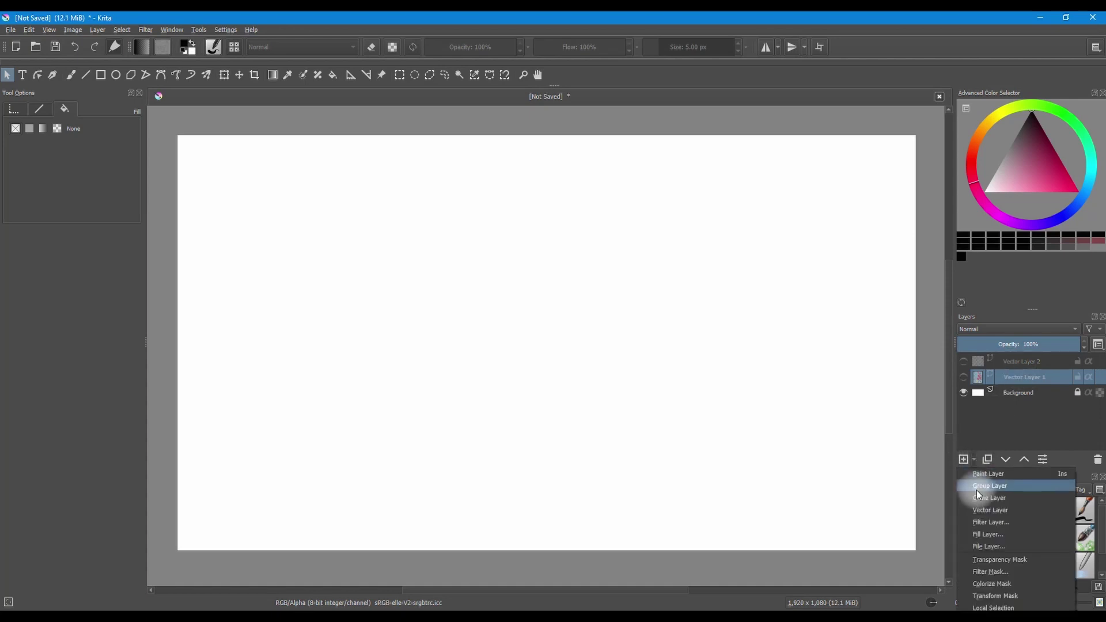
left_click(980, 510)
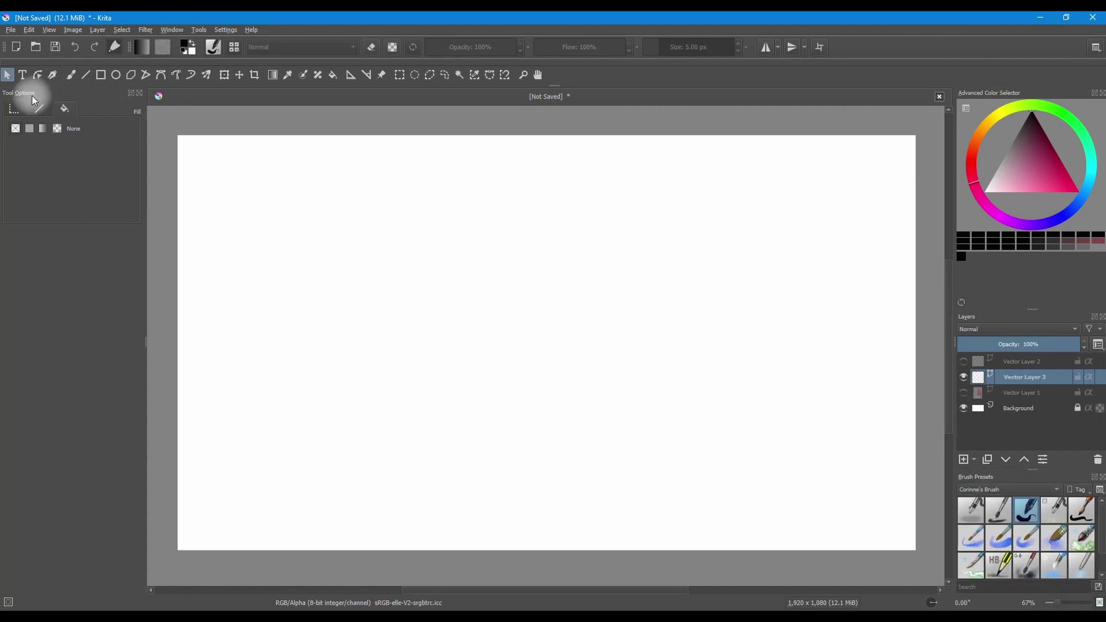
left_click(24, 75)
left_click_drag(241, 173, 788, 344)
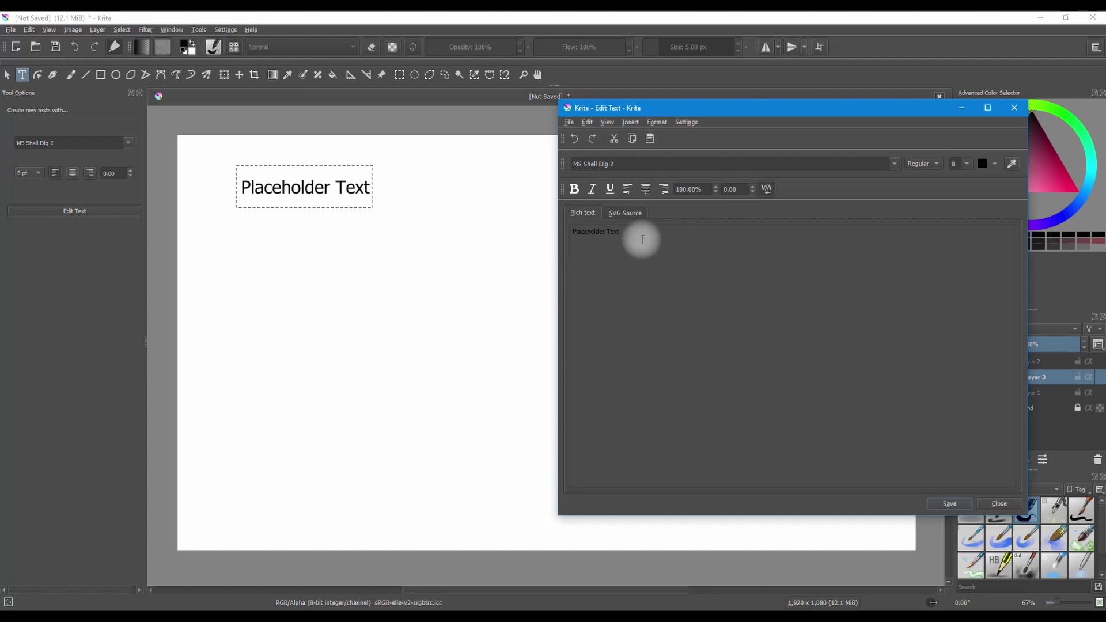
Step: Replace the Placeholder Text with the first name at font size 24 and save it
left_click_drag(638, 236, 553, 233)
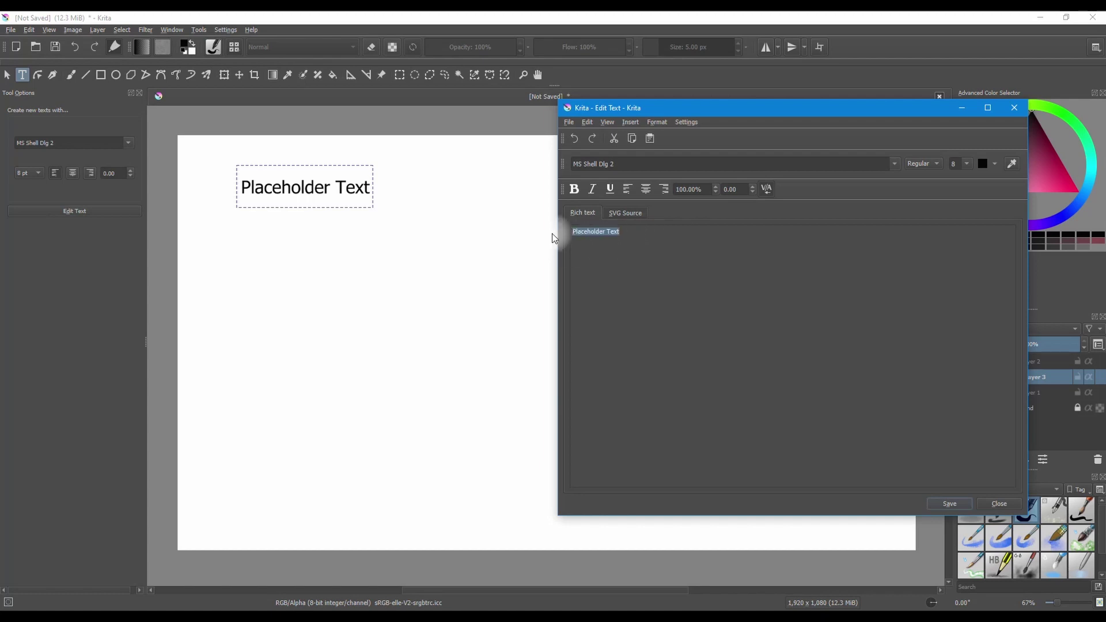
type("Conne")
left_click(968, 163)
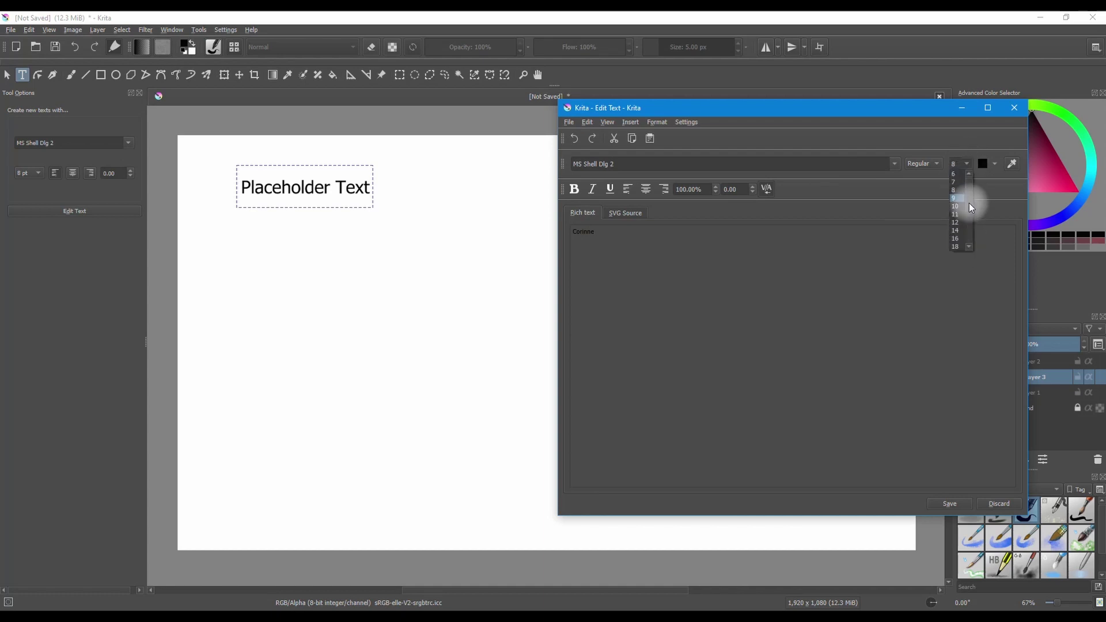
left_click(959, 231)
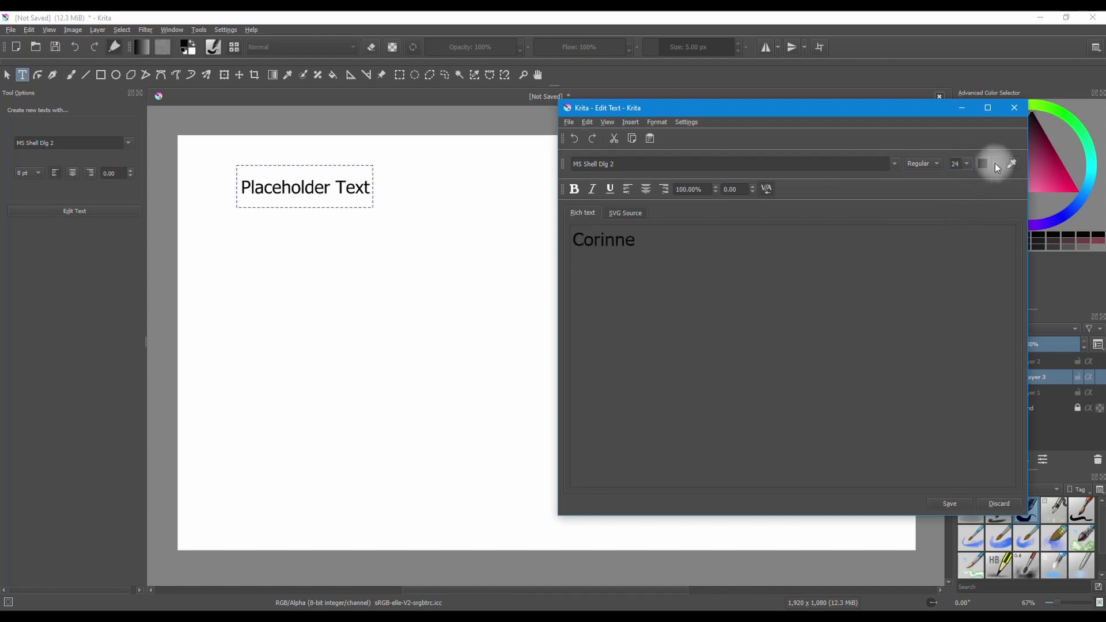
left_click(942, 503)
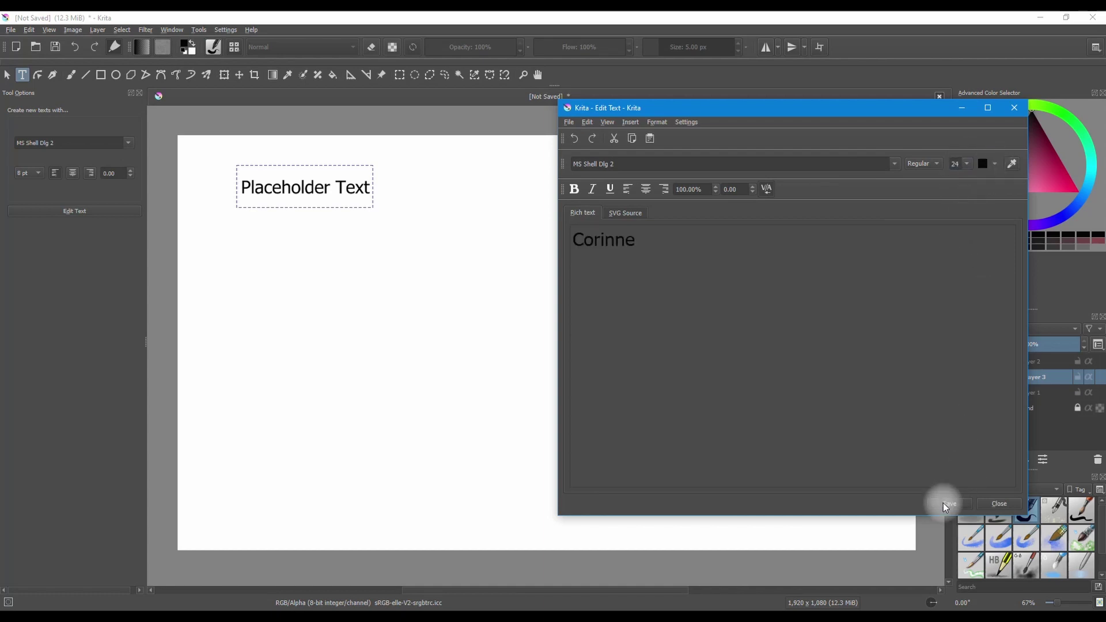
left_click(999, 504)
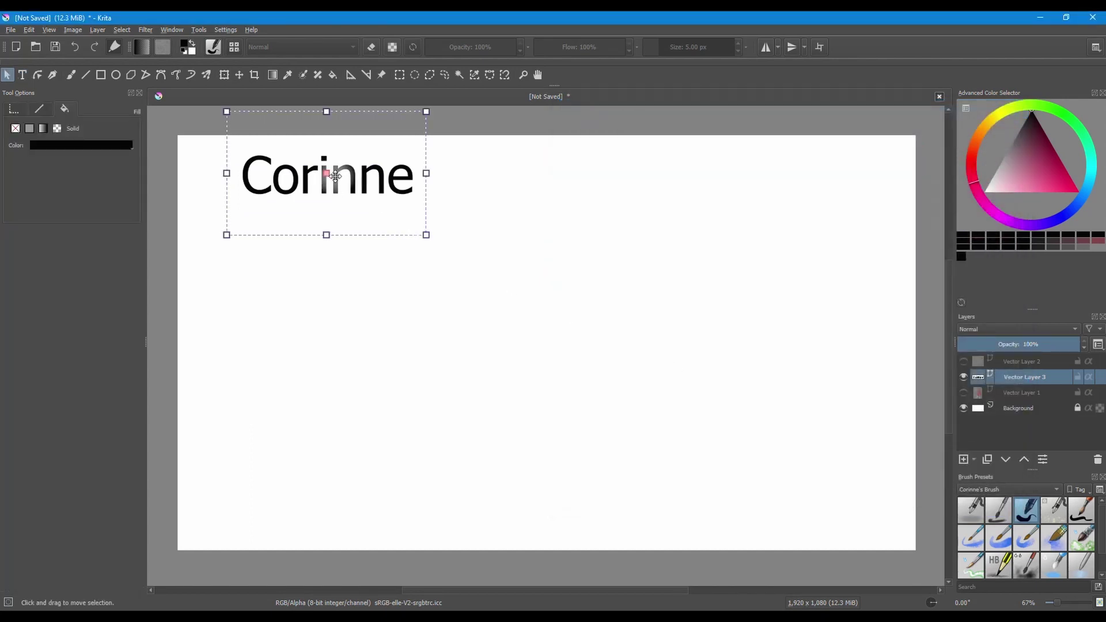
Step: Drag the text to the centre of the canvas
left_click_drag(326, 178, 574, 277)
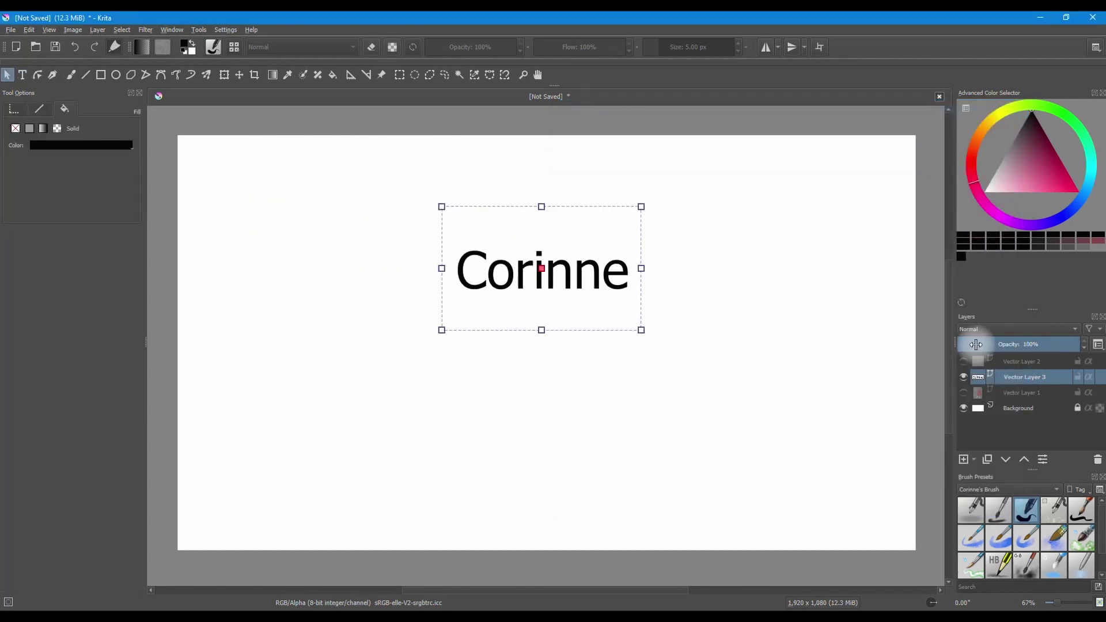
left_click(147, 29)
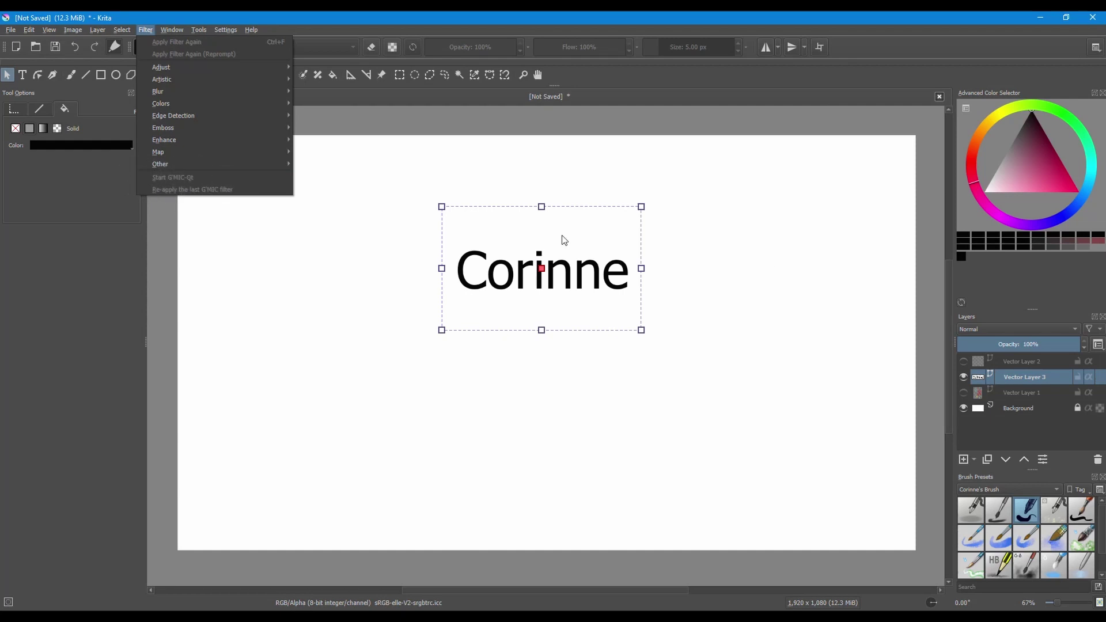
left_click(1015, 380)
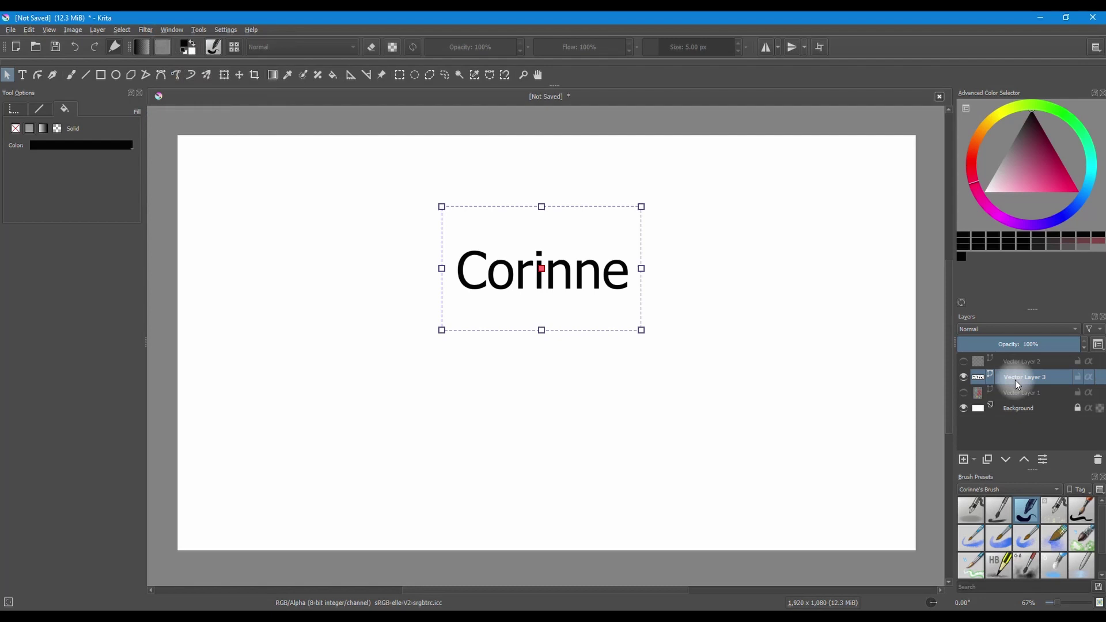
Step: Convert Vector Layer 3 into a paint layer
right_click(1018, 384)
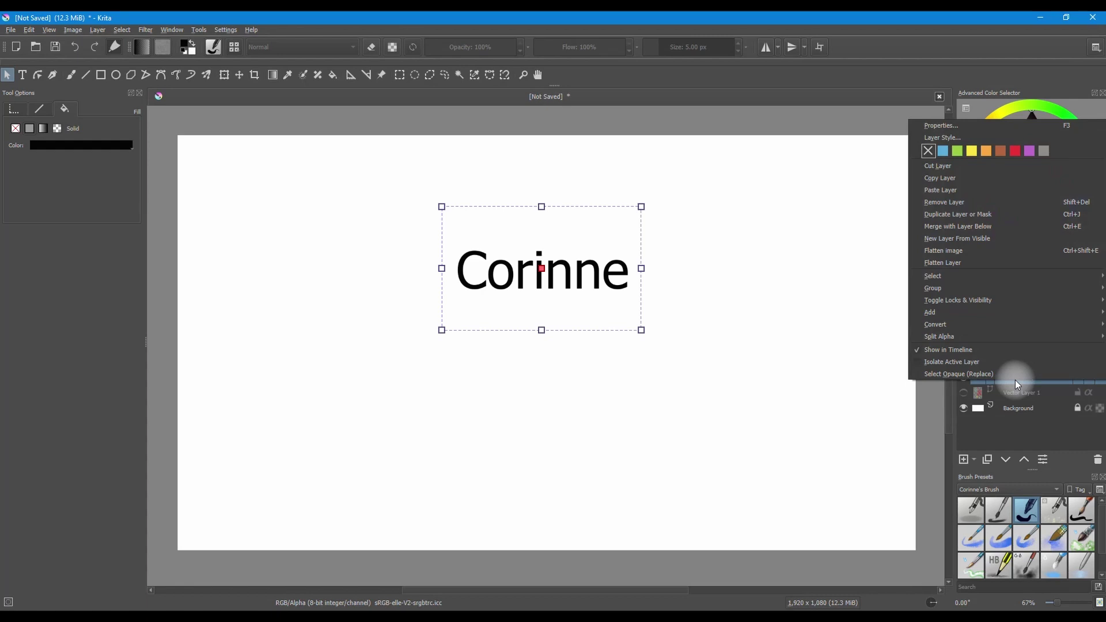
mouse_move(938, 327)
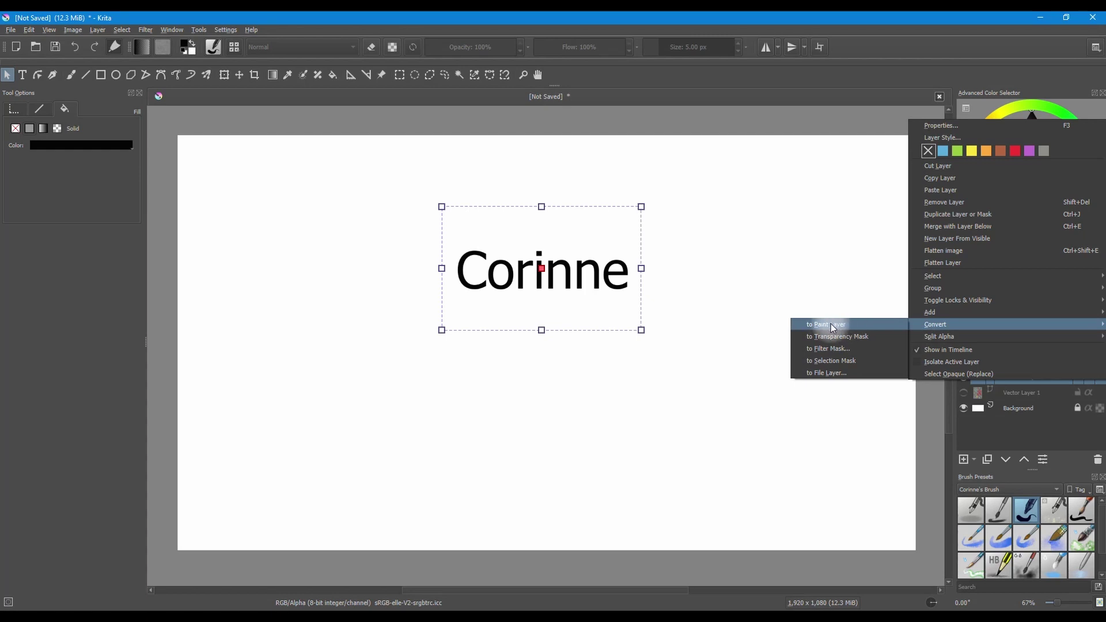
left_click(851, 324)
Step: Start G'MIC-Qt and choose the Sphere filter from Deformations
left_click(145, 29)
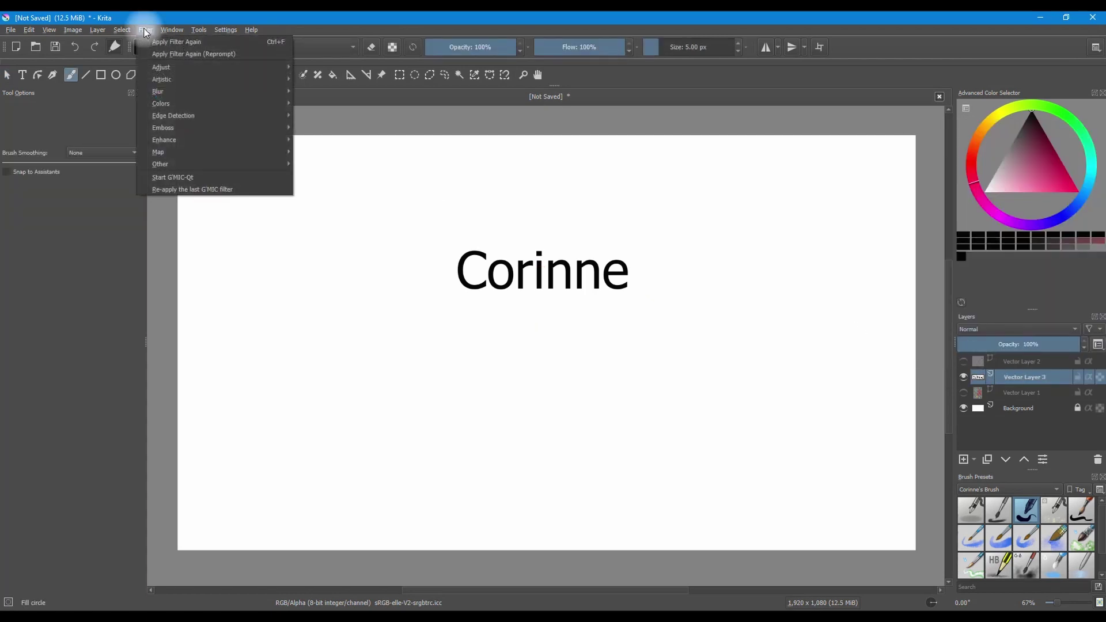
left_click(195, 182)
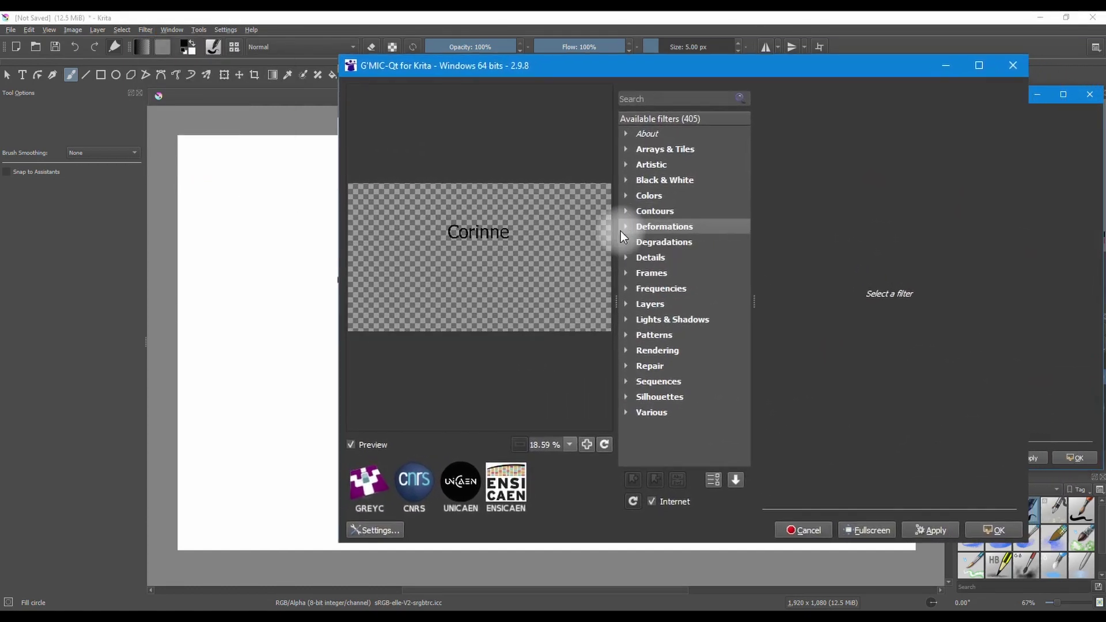
left_click(623, 230)
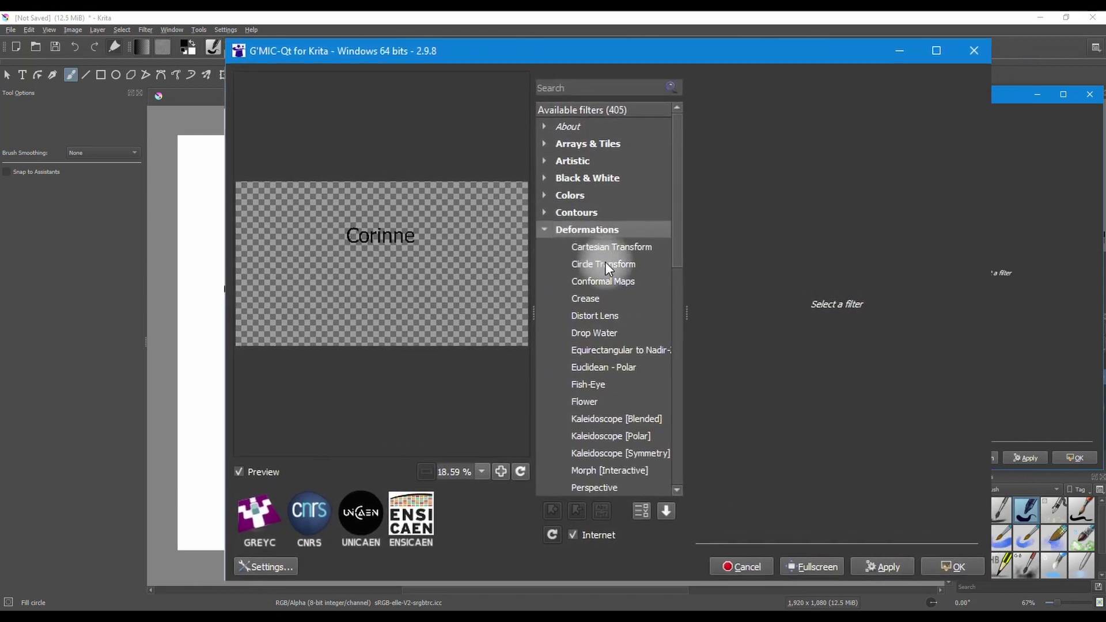
left_click_drag(676, 234, 684, 360)
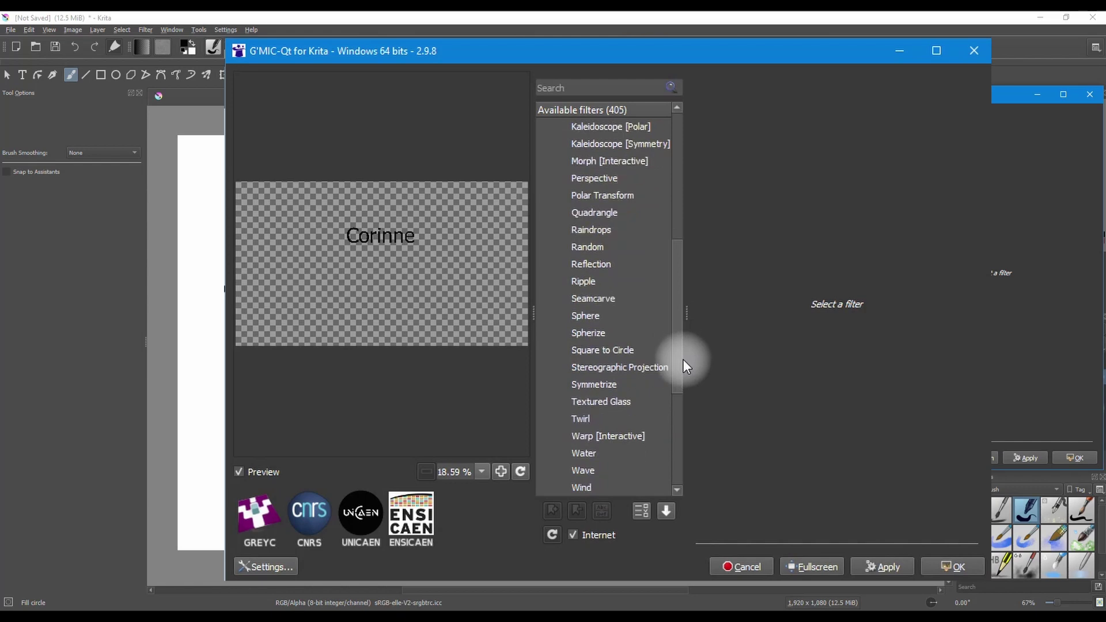
left_click(592, 316)
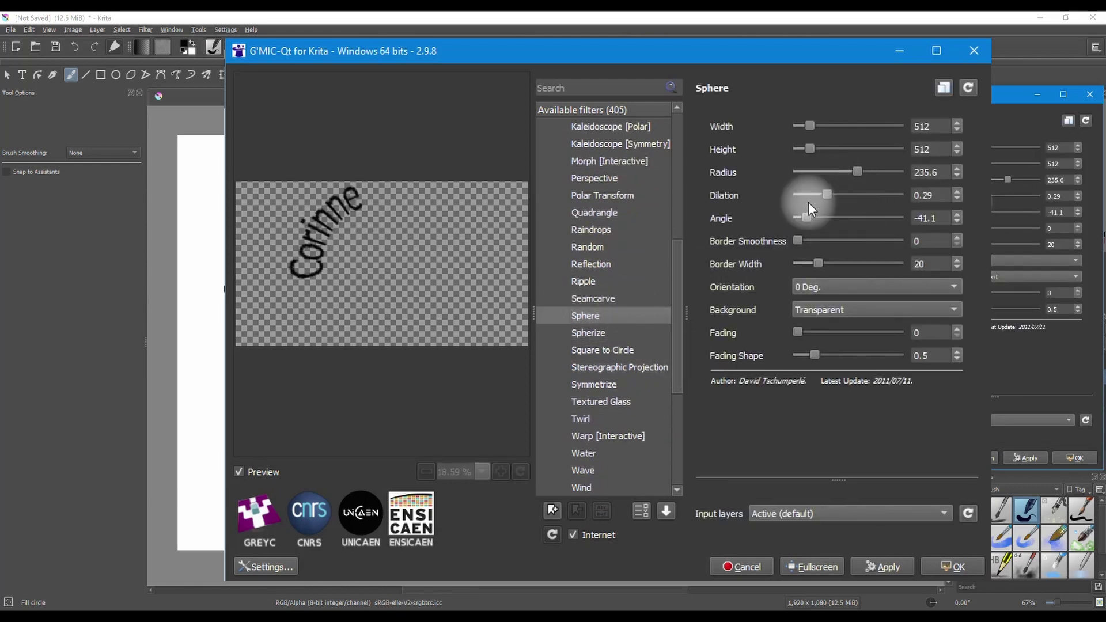
Step: Increase the Sphere angle, reduce its radius, and apply the filter
left_click_drag(805, 217, 831, 195)
left_click_drag(1006, 180, 995, 181)
left_click_drag(862, 176, 1001, 178)
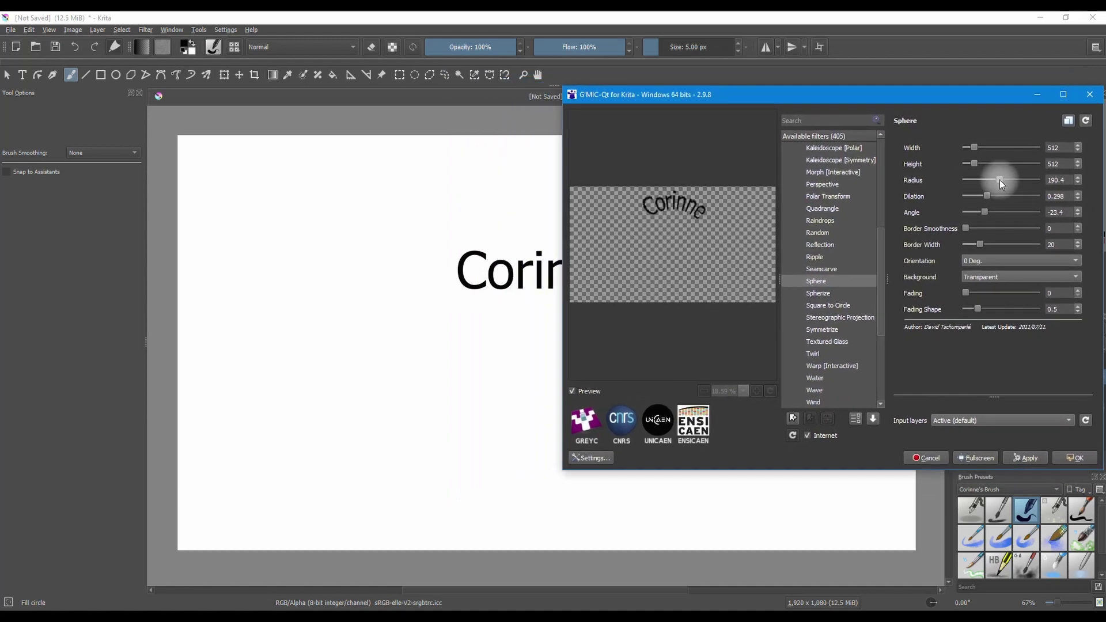
left_click(1073, 458)
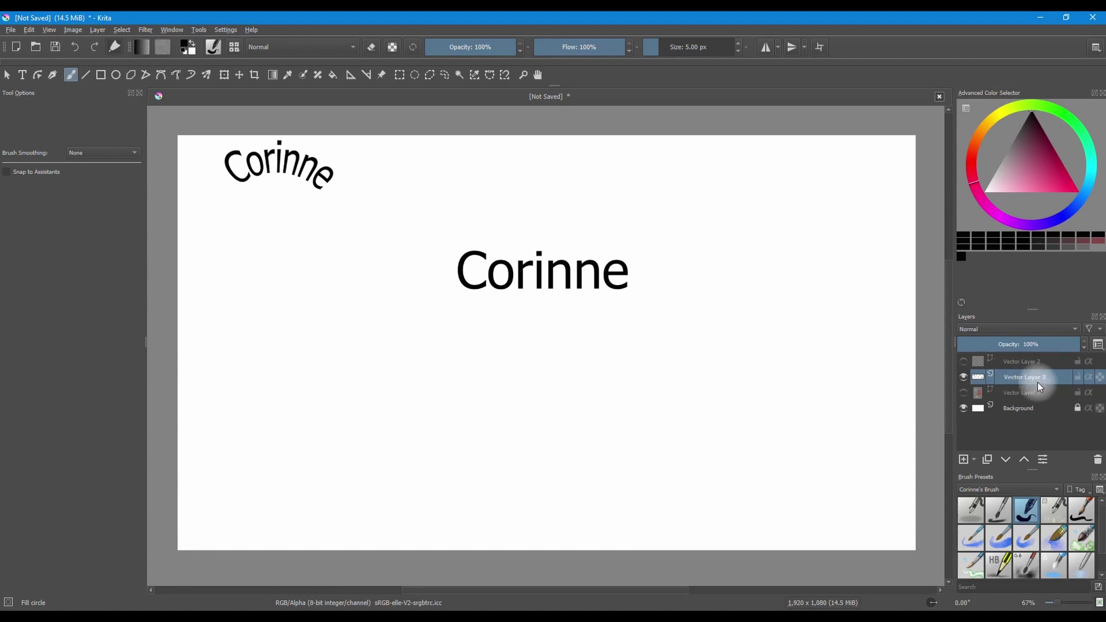
Step: Rectangle-select the flat centred text, delete it, and clear the selection
left_click(400, 76)
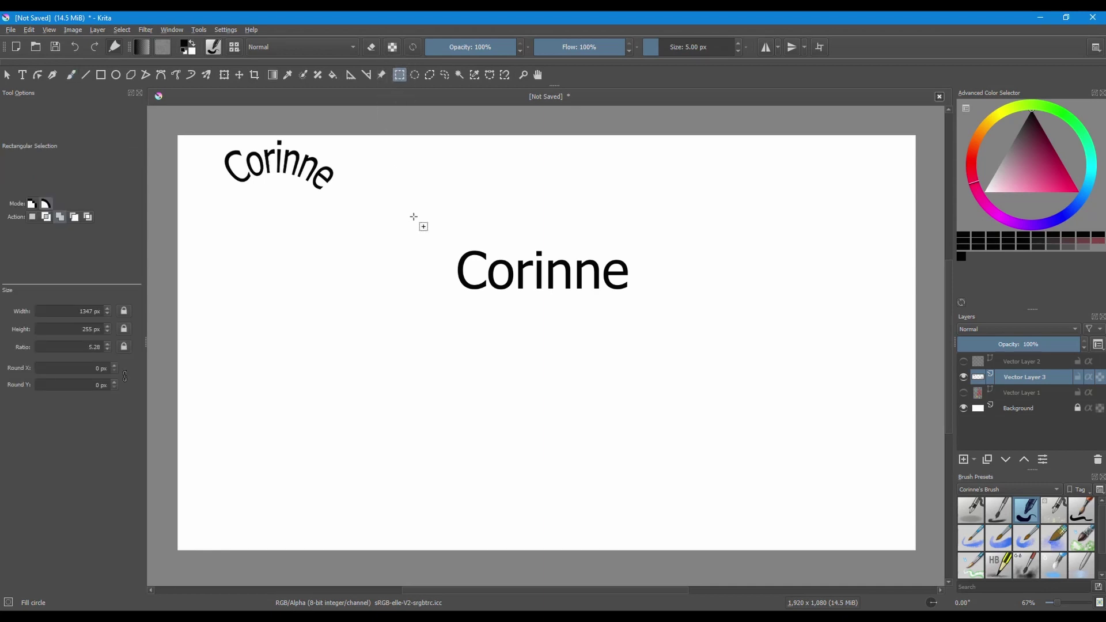
mouse_move(431, 225)
left_mouse_down()
mouse_move(450, 246)
mouse_move(615, 308)
mouse_move(665, 311)
left_mouse_up()
key("Delete")
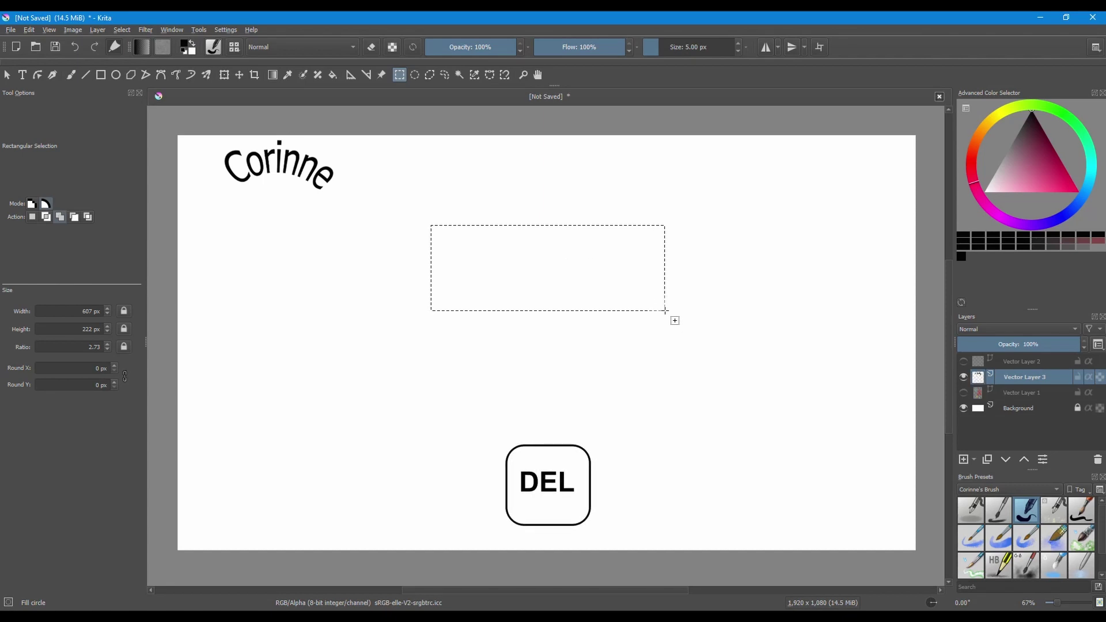
key("ctrl+shift+a")
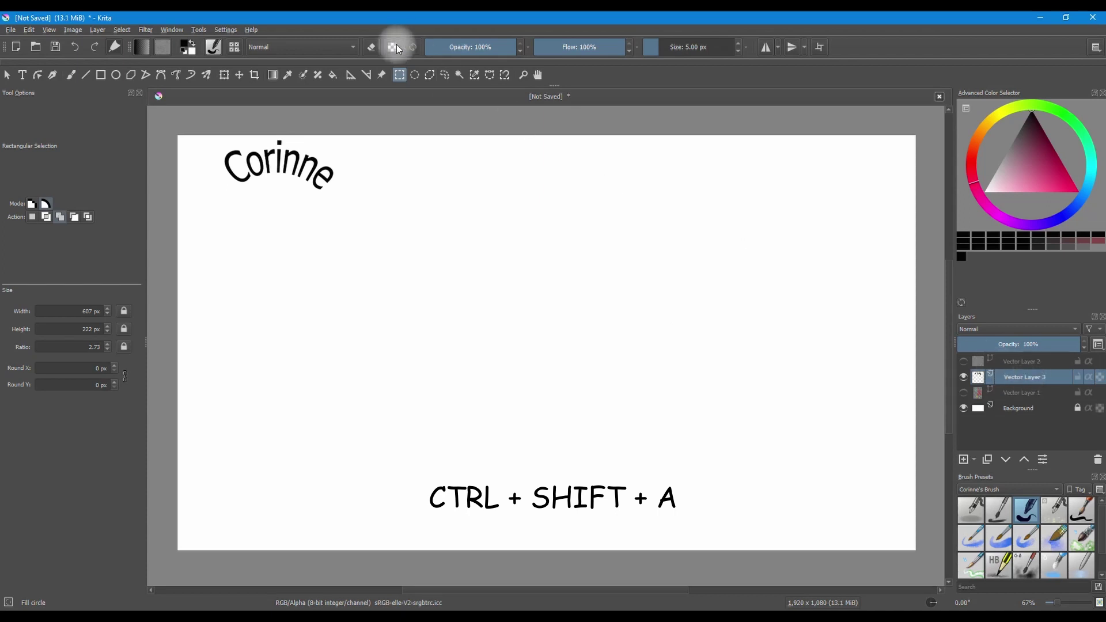
Step: Move the arched text to the canvas centre and show the circle layer
left_click(239, 75)
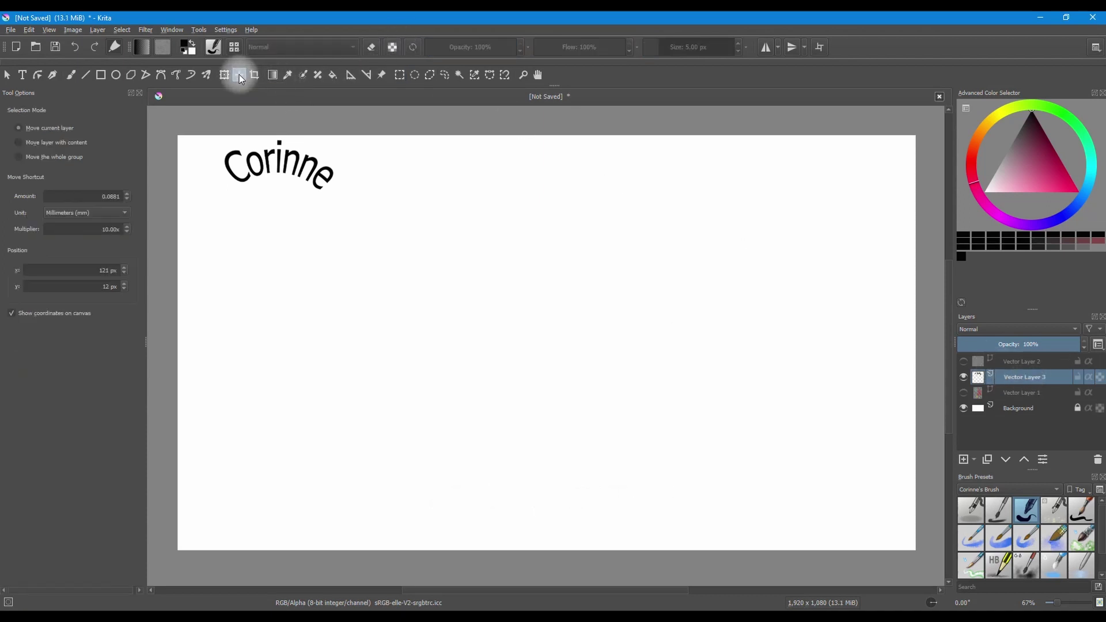
left_click_drag(311, 173, 519, 281)
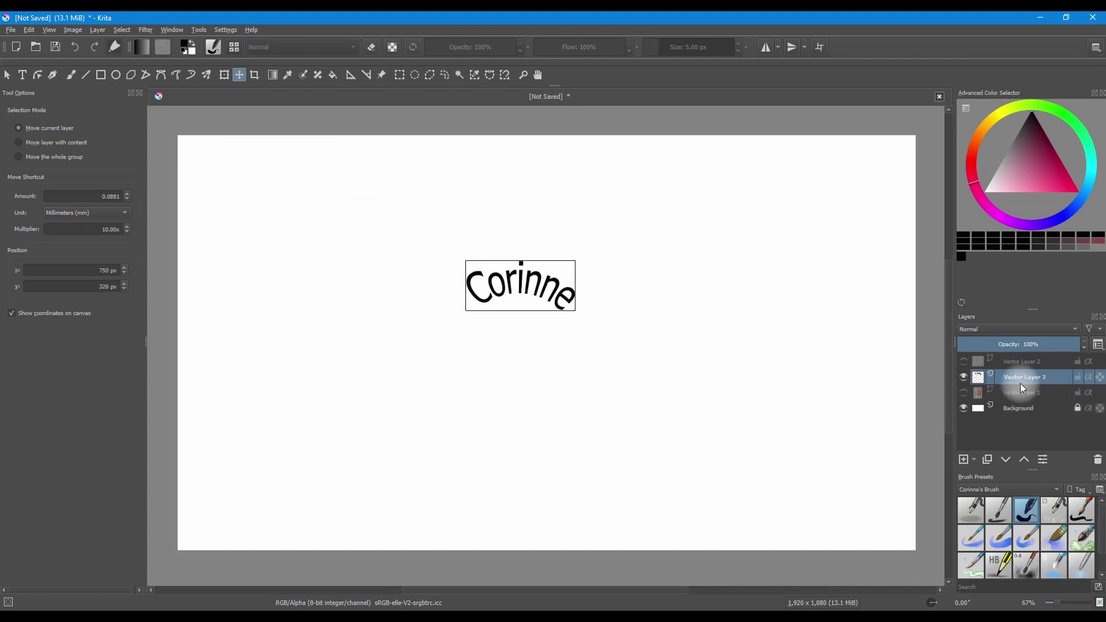
left_click(965, 361)
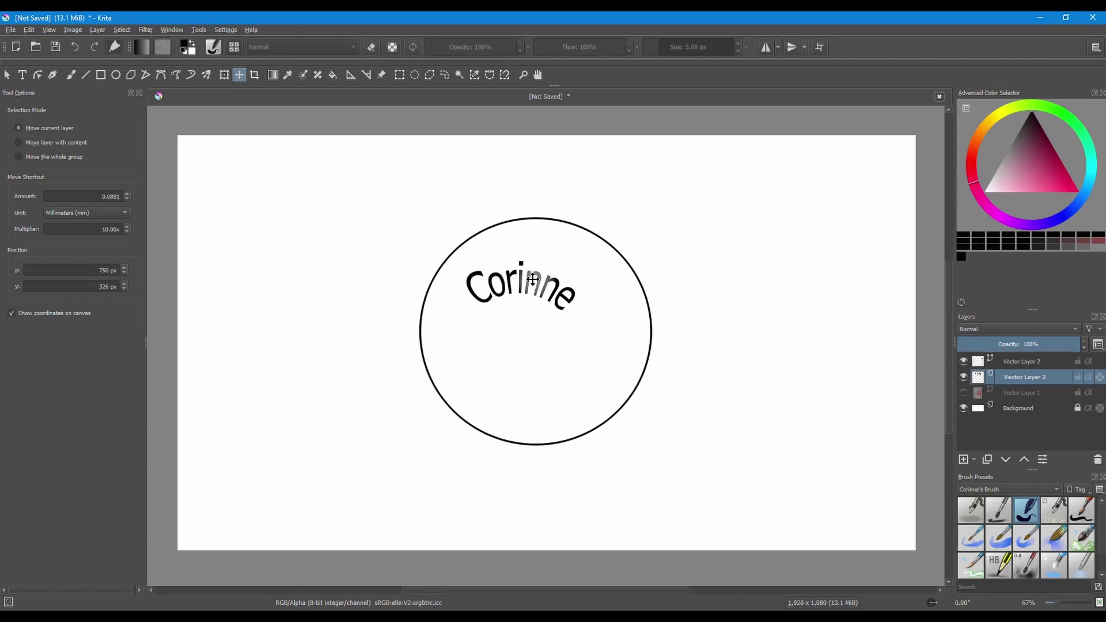
left_click(1028, 362)
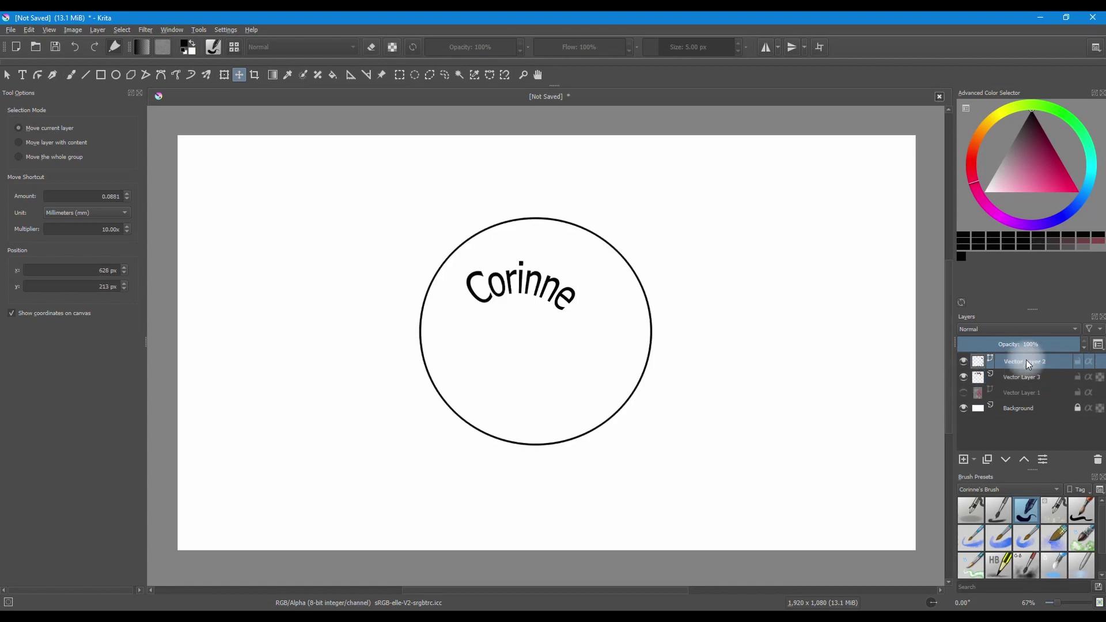
left_click(1043, 362)
Step: Duplicate the circle layer with Ctrl+J and hide the original
key("ctrl+j")
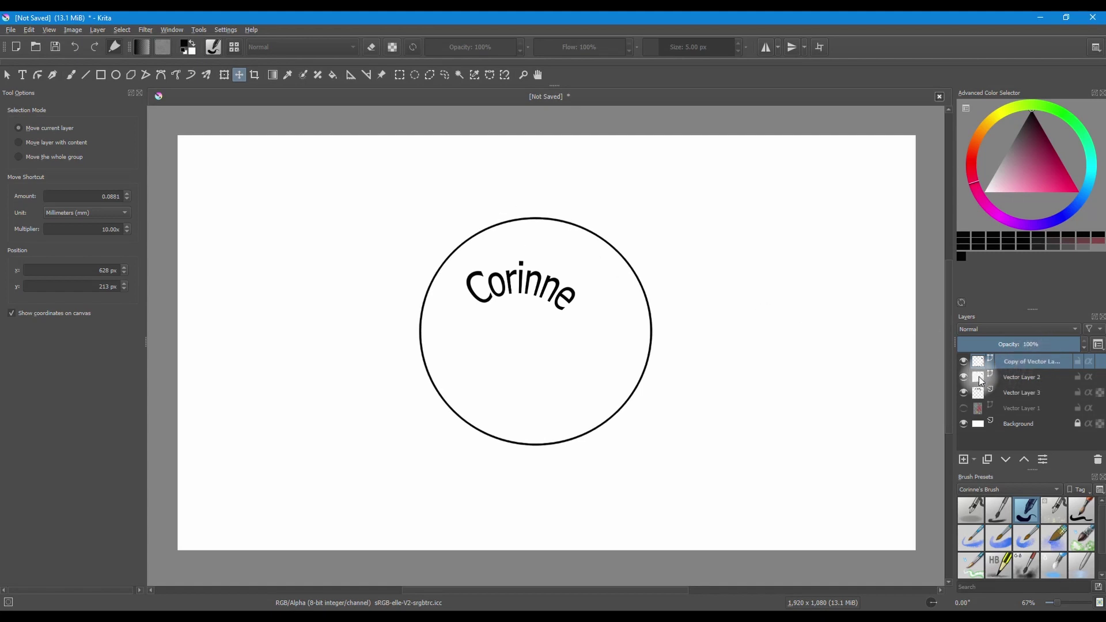
left_click(964, 378)
left_click(1018, 364)
Step: Select the black circle outline, shrink it from its corner, and move it under the arched text
left_click(7, 76)
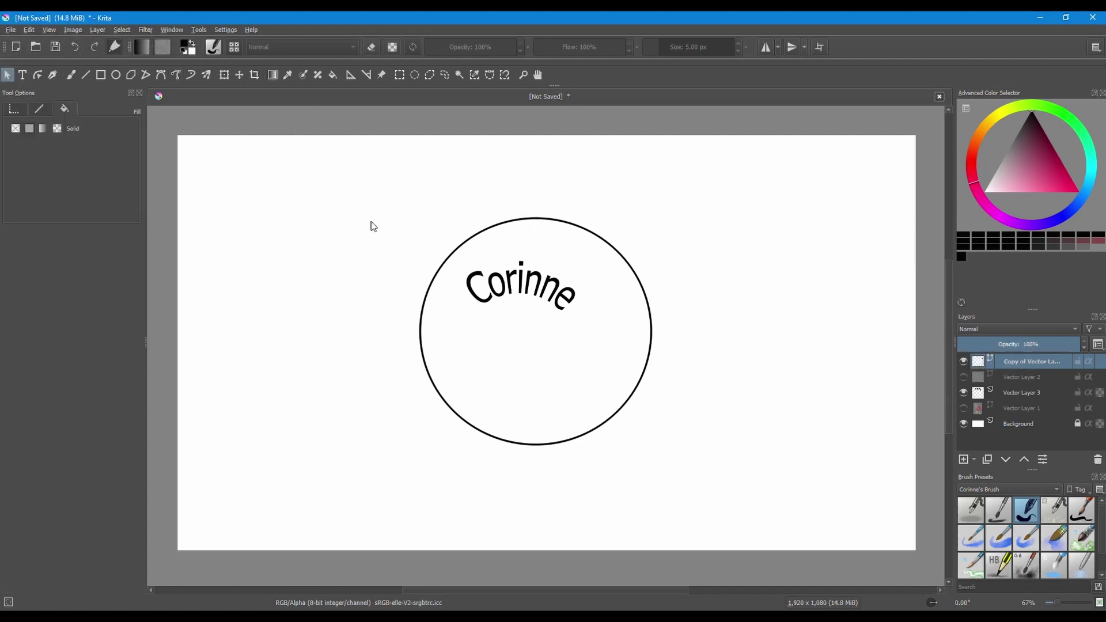
left_click(596, 244)
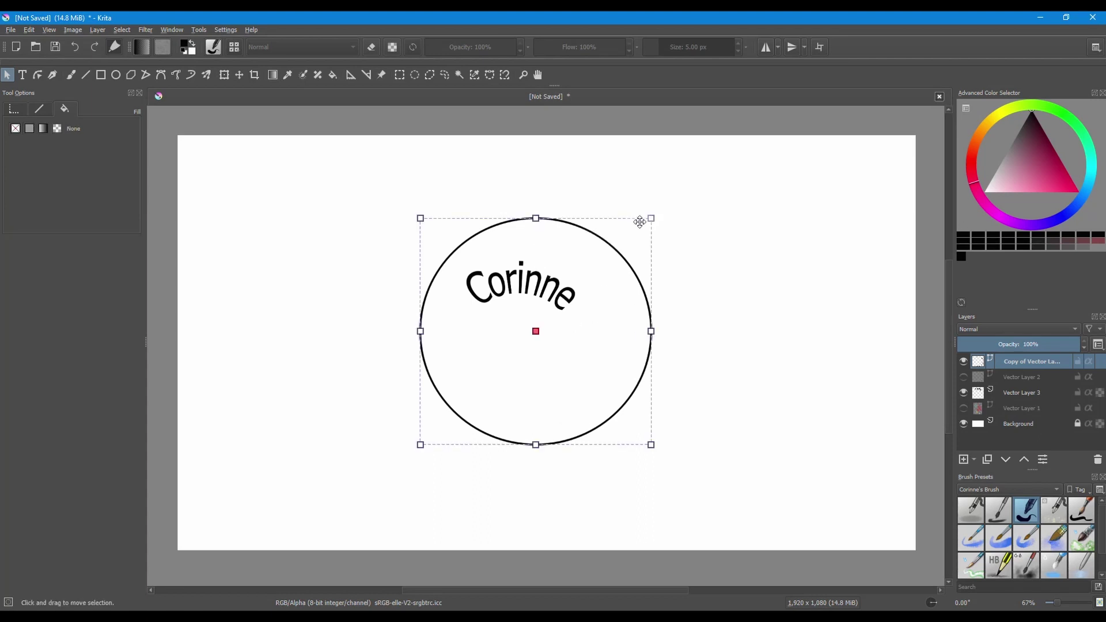
left_click(7, 112)
left_click_drag(651, 219, 597, 296)
left_click_drag(498, 371, 514, 366)
Step: Narrow the circle evenly from both sides so 'Corinne' rides its top edge, then deselect it
scroll(533, 313, "up", 2)
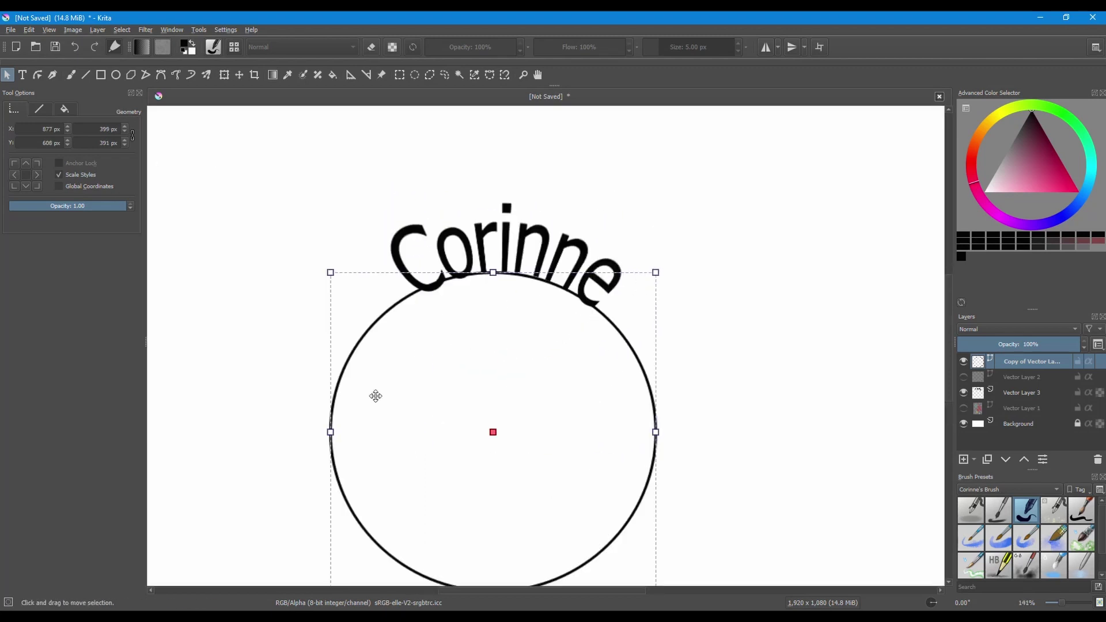
left_click_drag(330, 433, 340, 432)
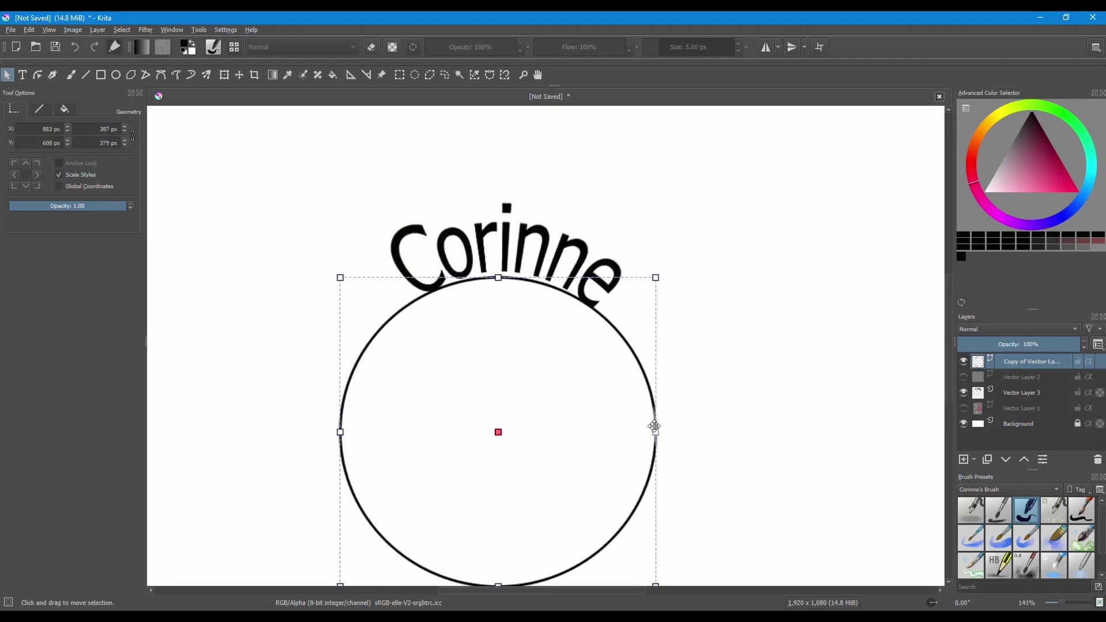
left_click_drag(655, 432, 645, 432)
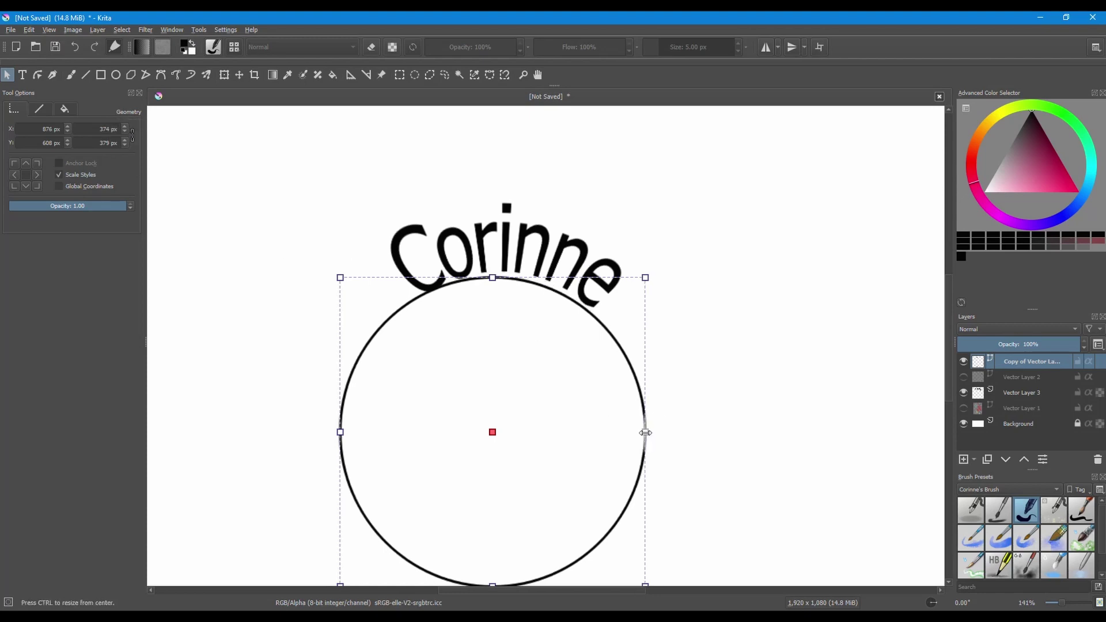
left_click_drag(339, 433, 351, 430)
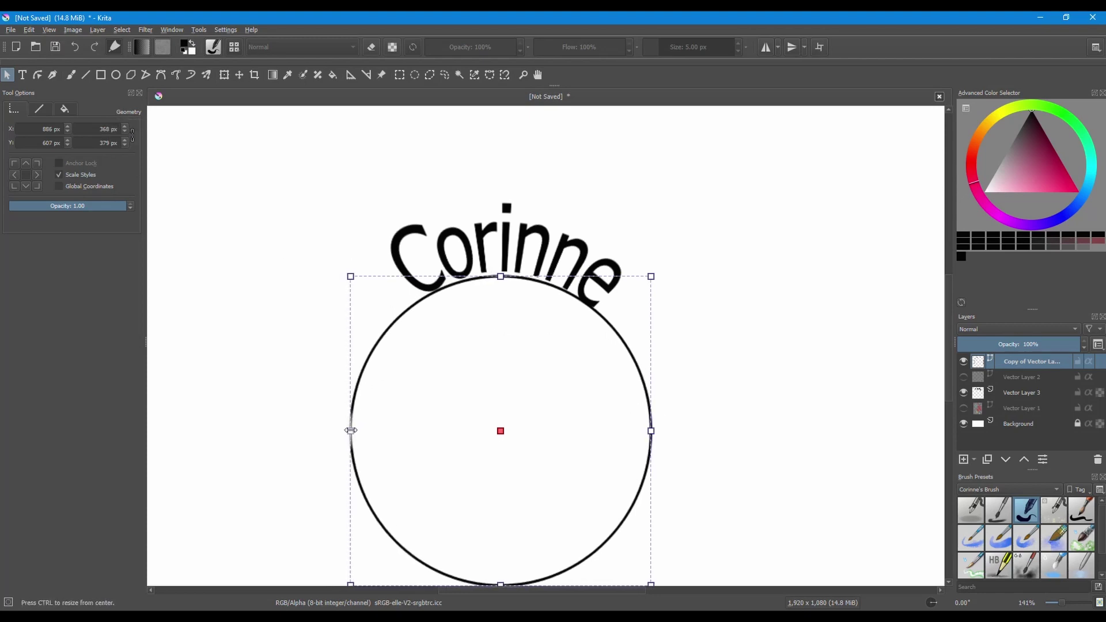
left_click(738, 429)
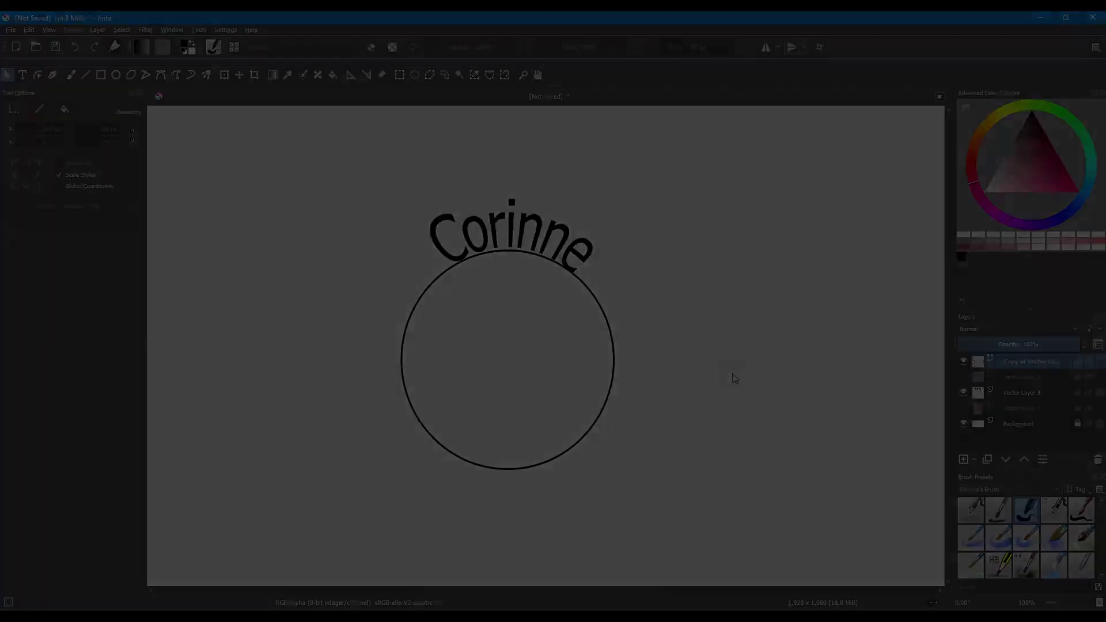